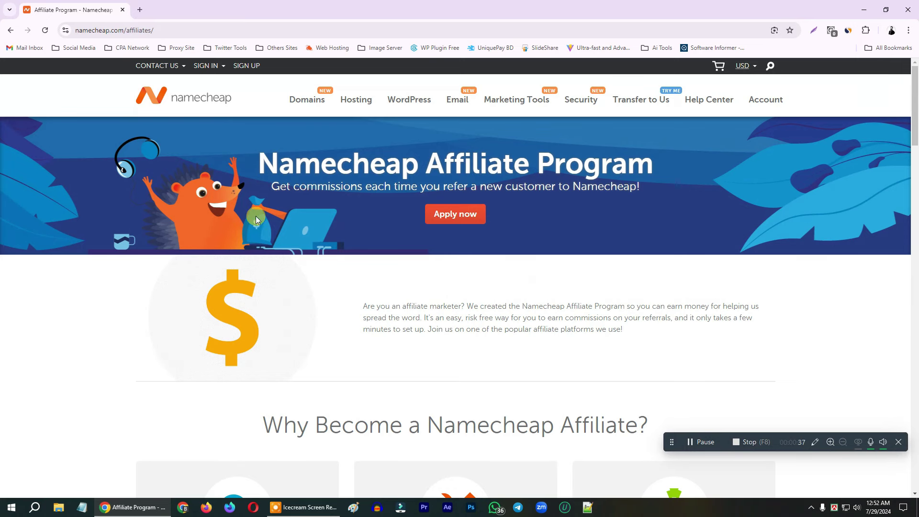
Scroll down the affiliate page to the Become An Affiliate platform options
drag(262, 162, 639, 164)
scroll(505, 292, down, 4)
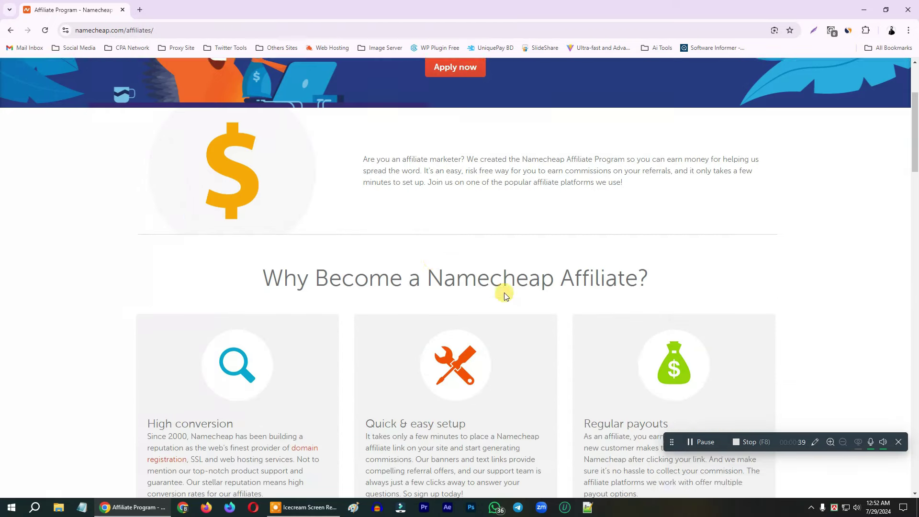
scroll(357, 263, down, 2)
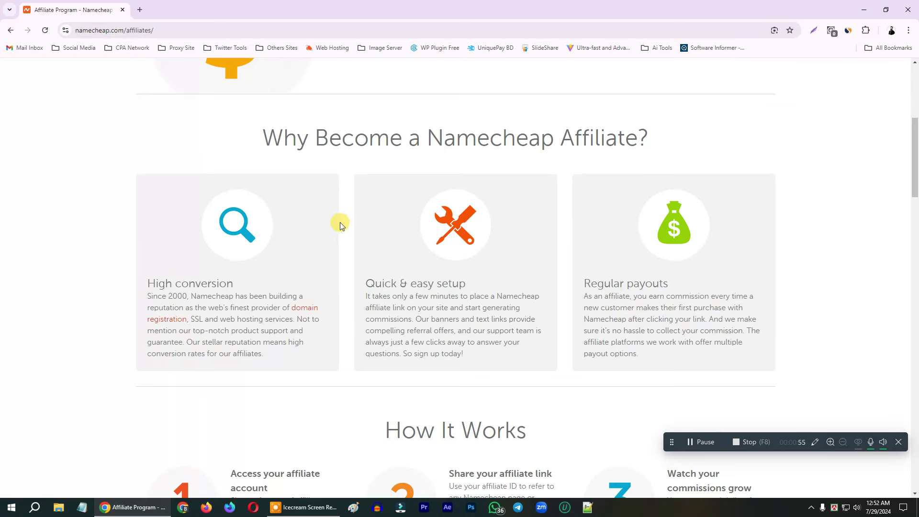
scroll(340, 225, down, 6)
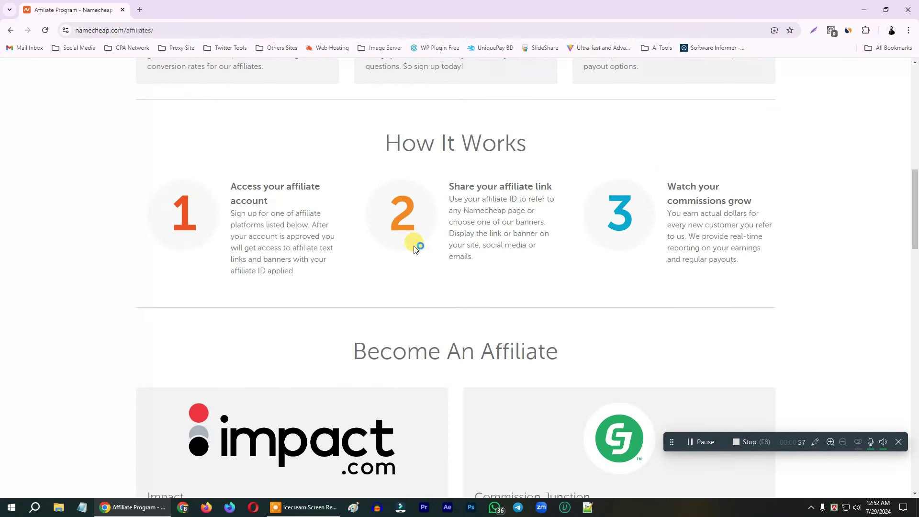
scroll(522, 240, down, 4)
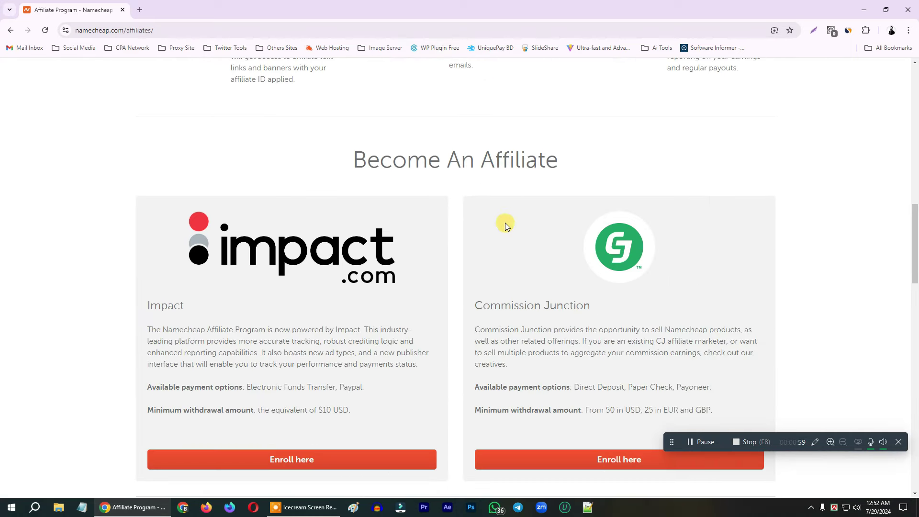
drag(357, 157, 526, 184)
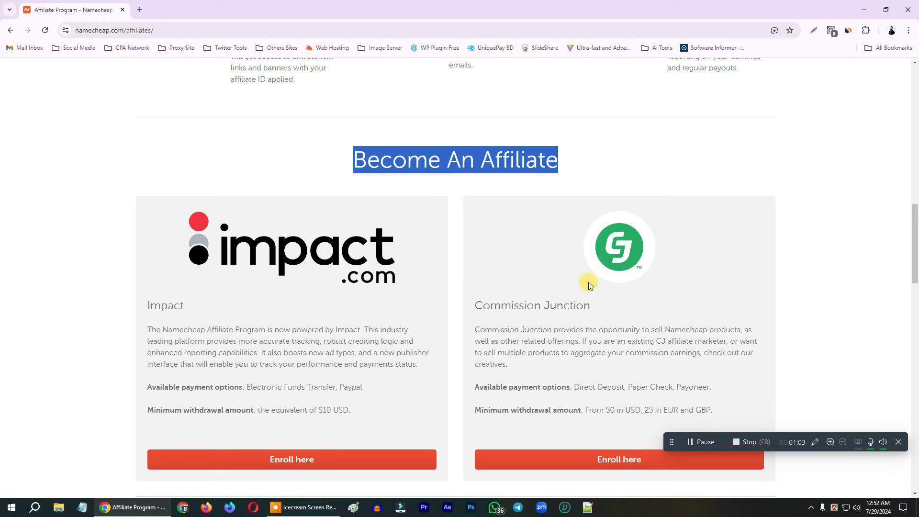
scroll(383, 243, down, 3)
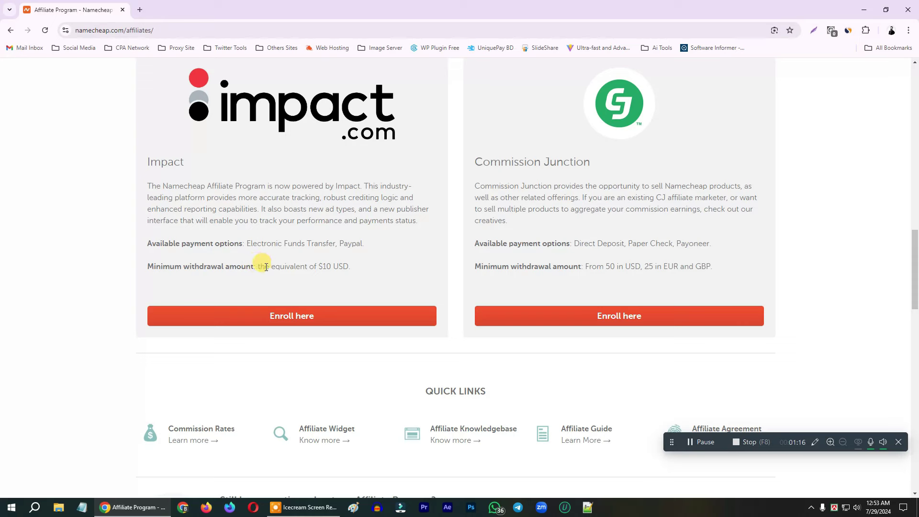
Highlight Impact's $10 USD and Commission Junction's 50 USD minimum withdrawals, ending on Impact's
mouse_move(258, 266)
mouse_down()
mouse_move(354, 275)
mouse_move(349, 264)
mouse_move(265, 266)
mouse_up()
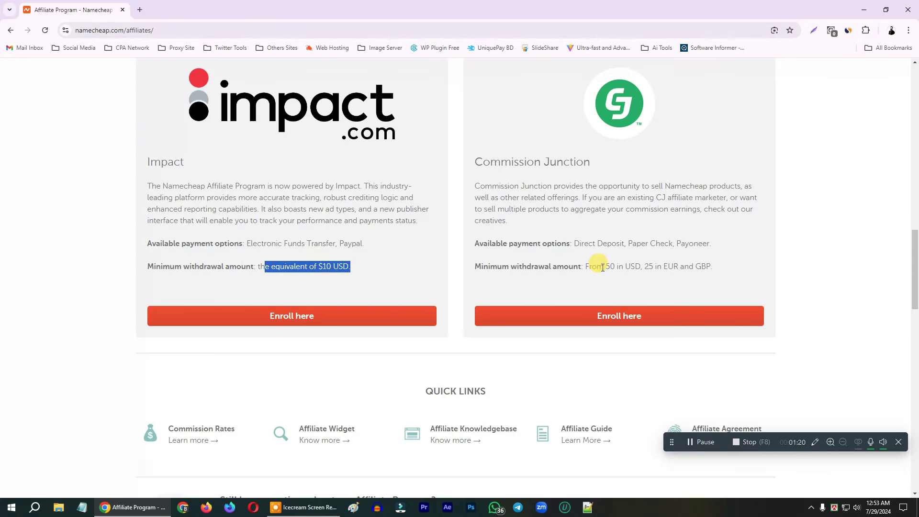
drag(581, 266, 706, 277)
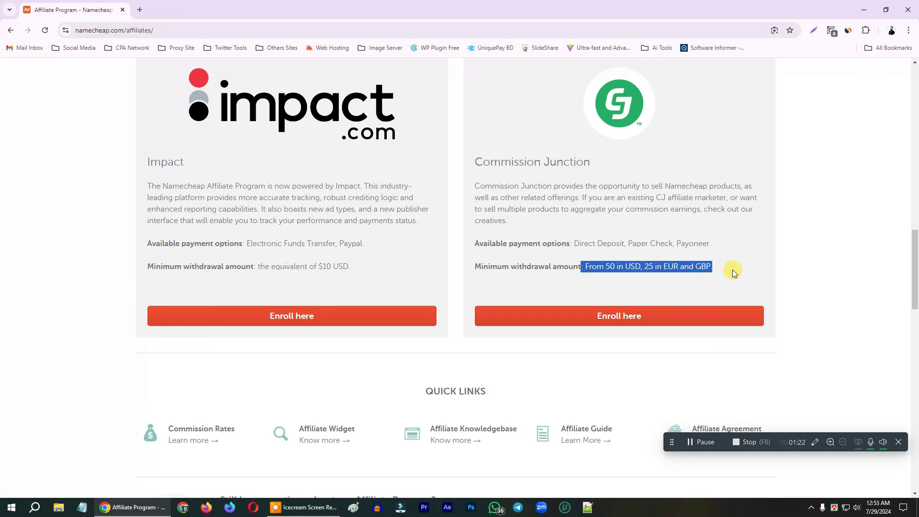
drag(357, 267, 264, 266)
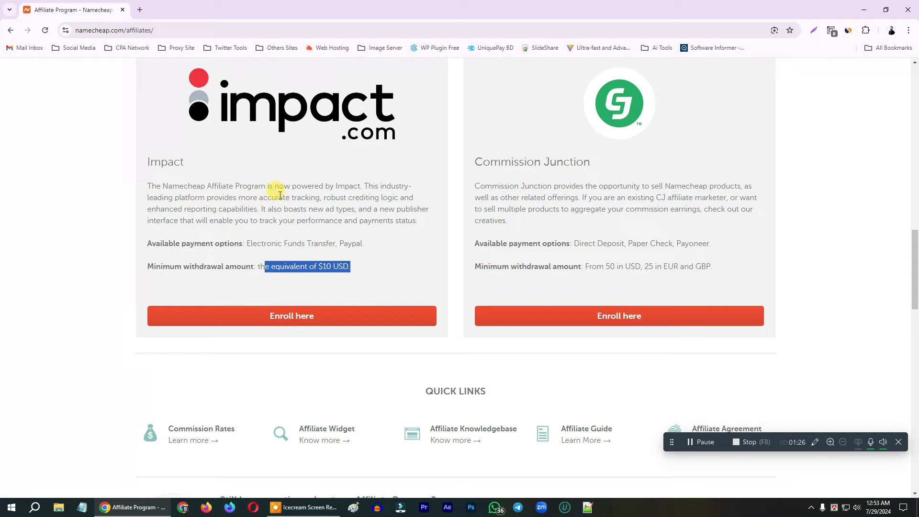
scroll(275, 189, up, 5)
scroll(314, 297, down, 8)
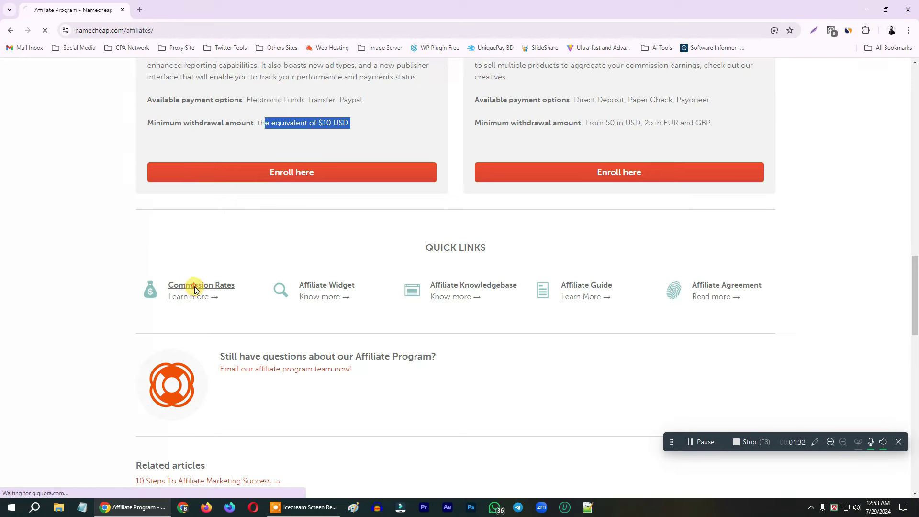
Open the Commission Rates article and highlight the 20% domains commission
click(195, 288)
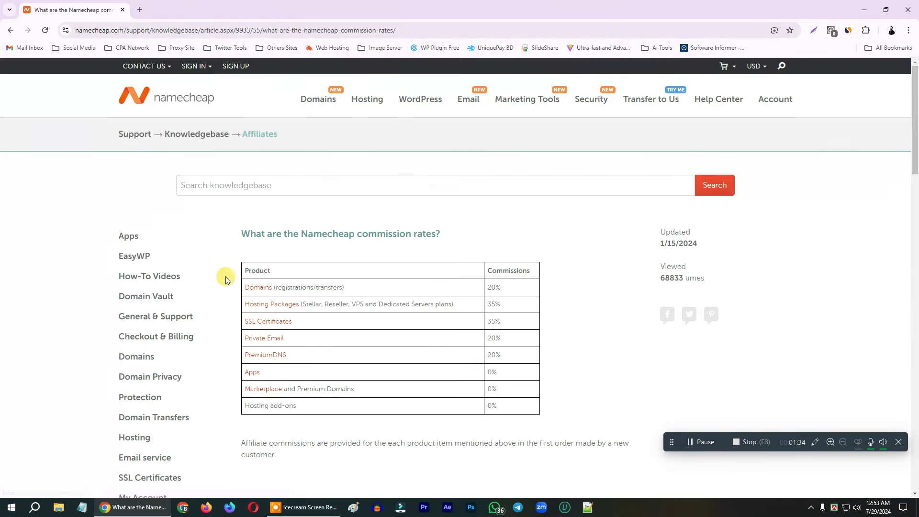
scroll(231, 277, down, 1)
drag(346, 239, 242, 239)
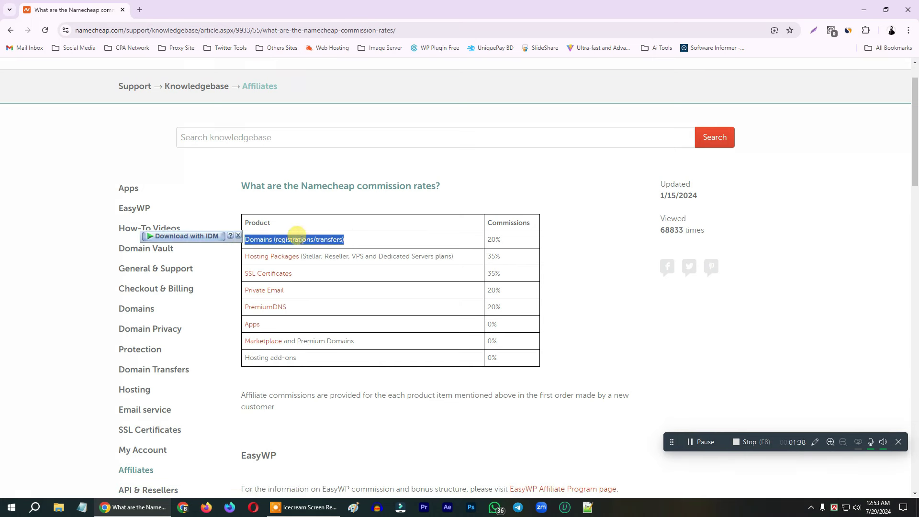
drag(507, 240, 489, 240)
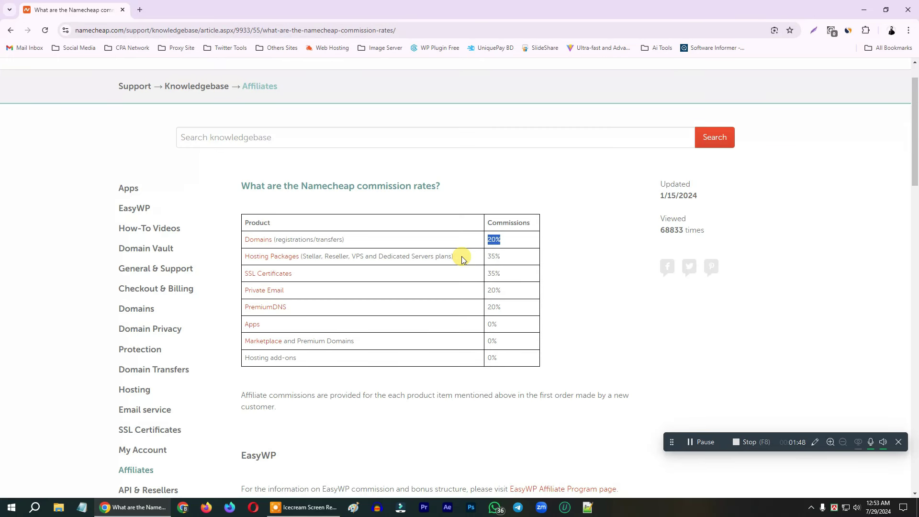
click(509, 242)
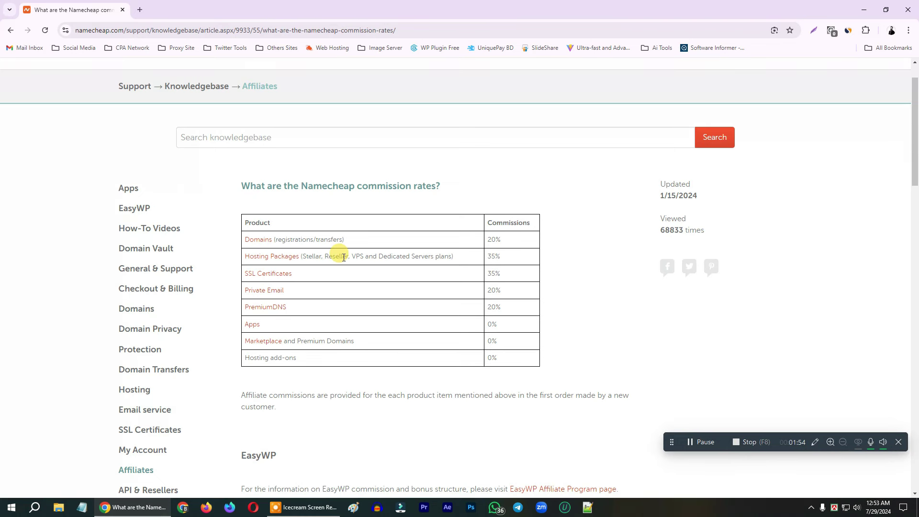
Highlight the Hosting, SSL, Private Email and PremiumDNS rates, ending on the 35% Hosting and SSL rows
drag(325, 257, 304, 256)
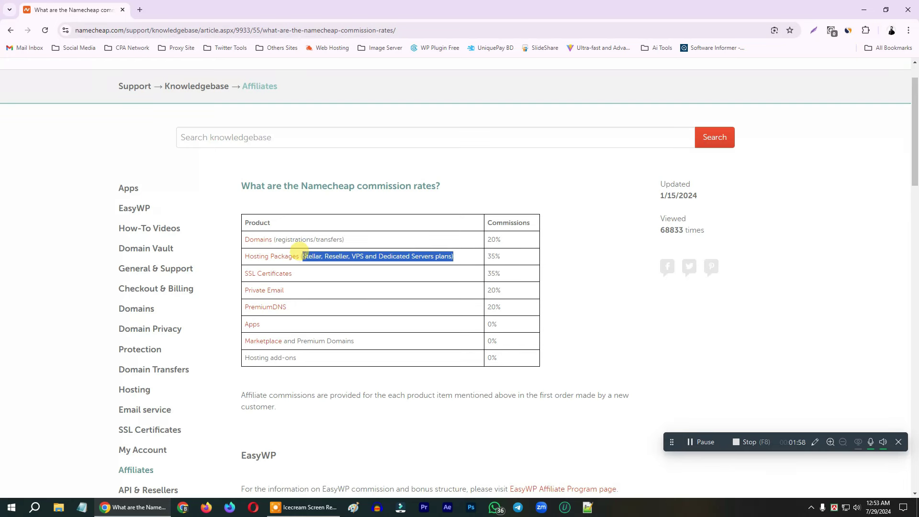
drag(501, 255, 486, 258)
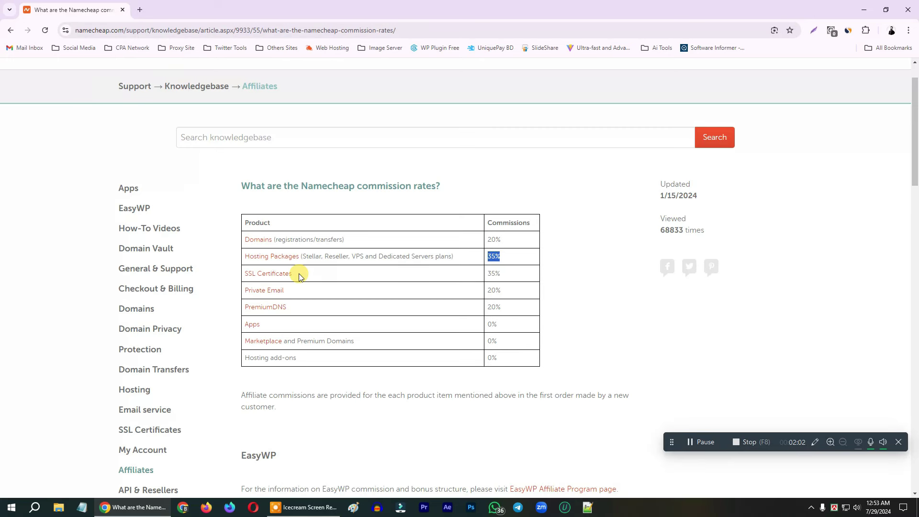
drag(534, 272, 484, 278)
drag(300, 292, 240, 286)
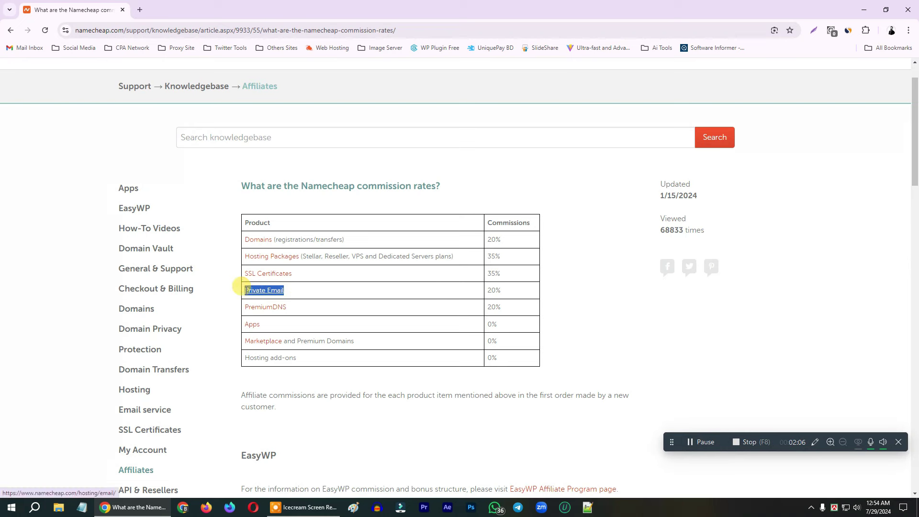
drag(505, 291, 486, 291)
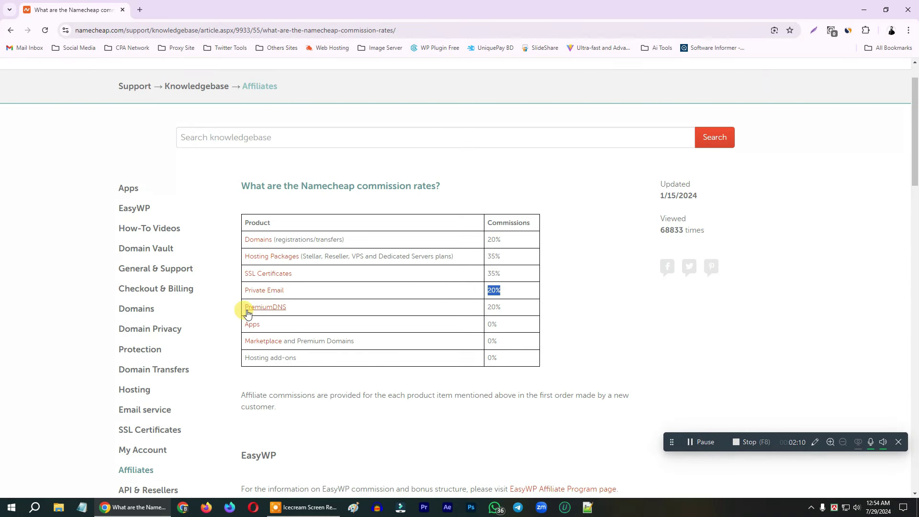
click(514, 308)
click(503, 240)
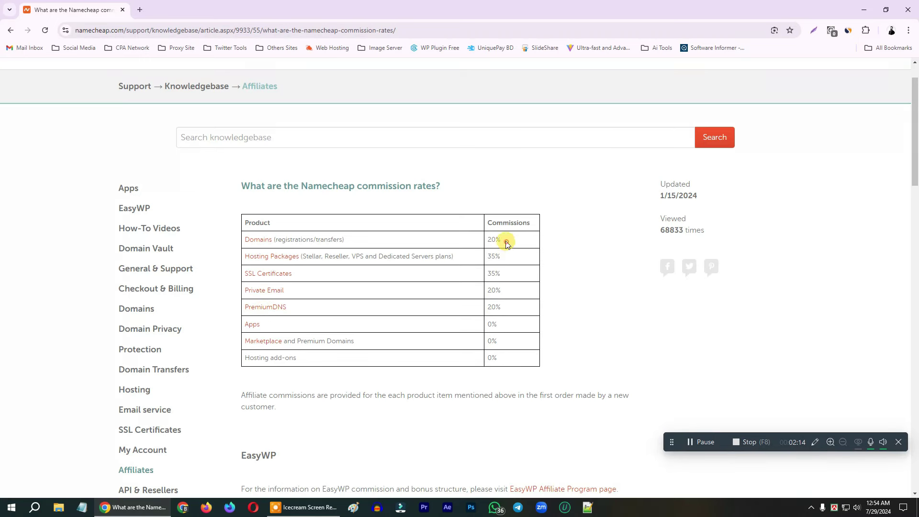
mouse_move(508, 259)
mouse_down()
mouse_move(494, 262)
mouse_move(490, 245)
mouse_move(499, 273)
mouse_move(498, 264)
mouse_up()
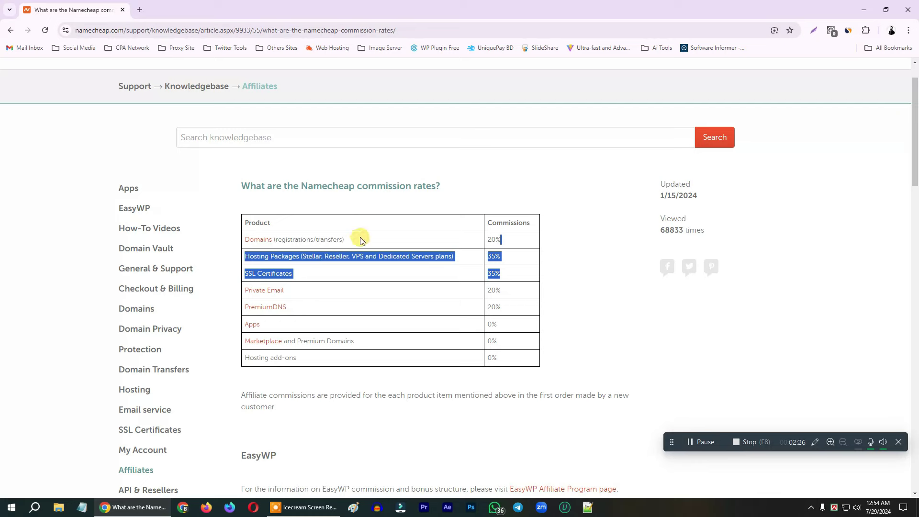
scroll(397, 301, down, 1)
scroll(396, 299, down, 8)
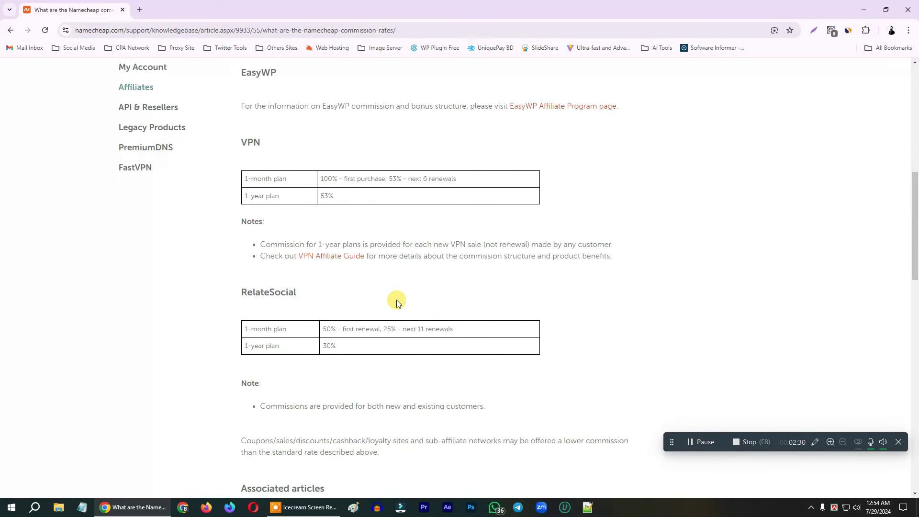
drag(247, 196, 457, 179)
click(329, 199)
click(377, 284)
scroll(364, 282, down, 8)
scroll(353, 280, up, 14)
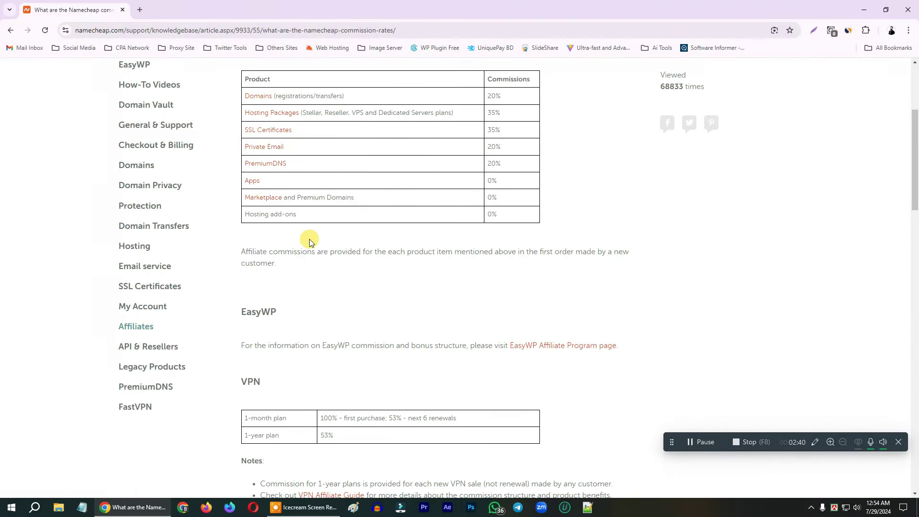
scroll(307, 234, up, 4)
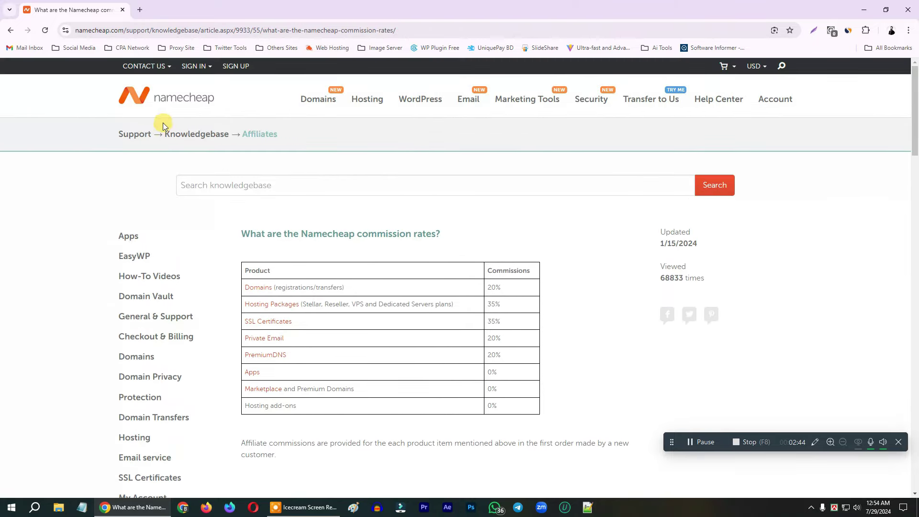
Go to the knowledgebase index page and bring up the account sign-in form
click(181, 136)
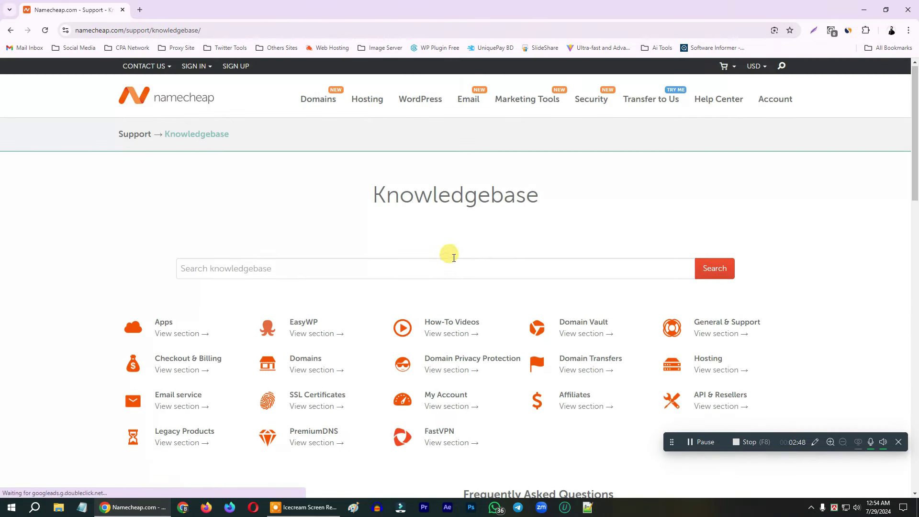
mouse_move(333, 98)
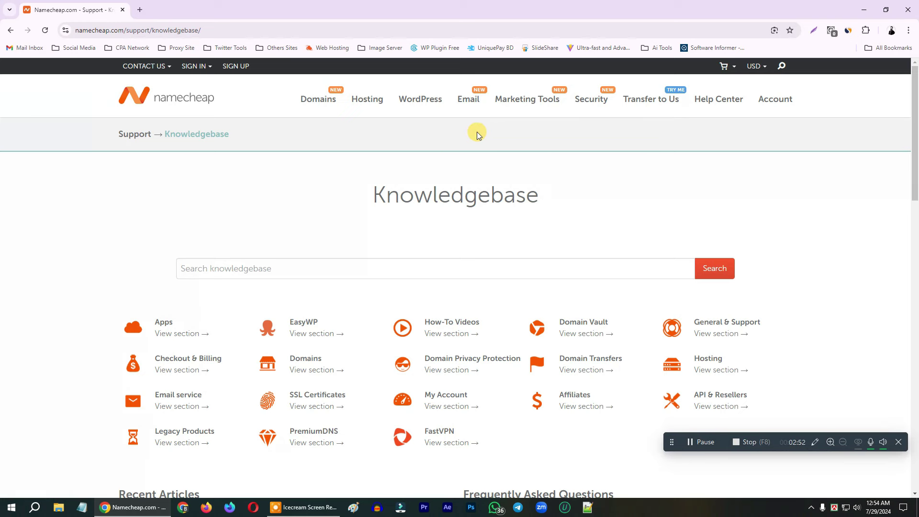
click(194, 66)
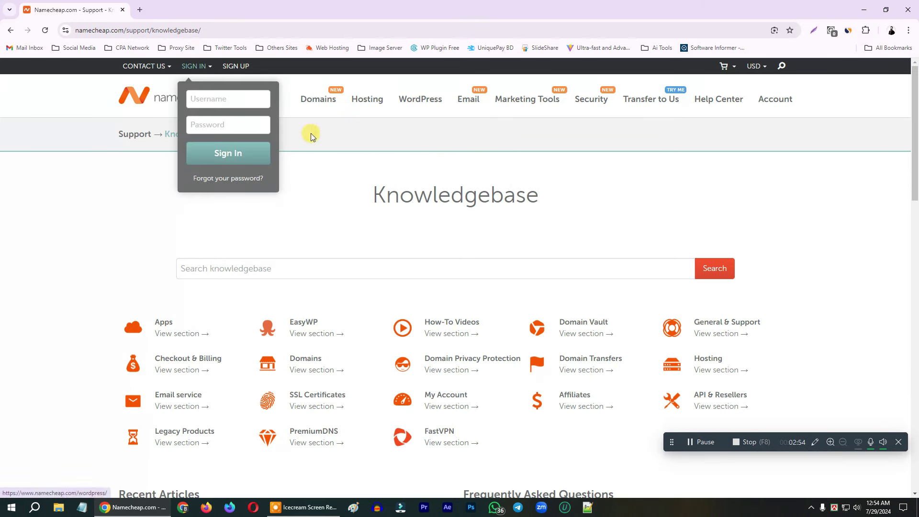
Return to the commission rates article and open its Affiliates knowledgebase category
click(11, 30)
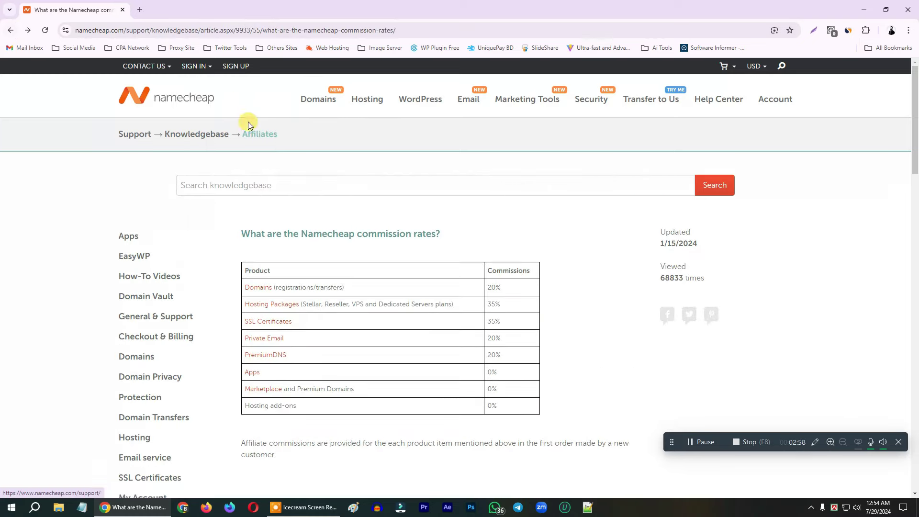
click(266, 136)
scroll(364, 189, down, 5)
scroll(335, 185, up, 5)
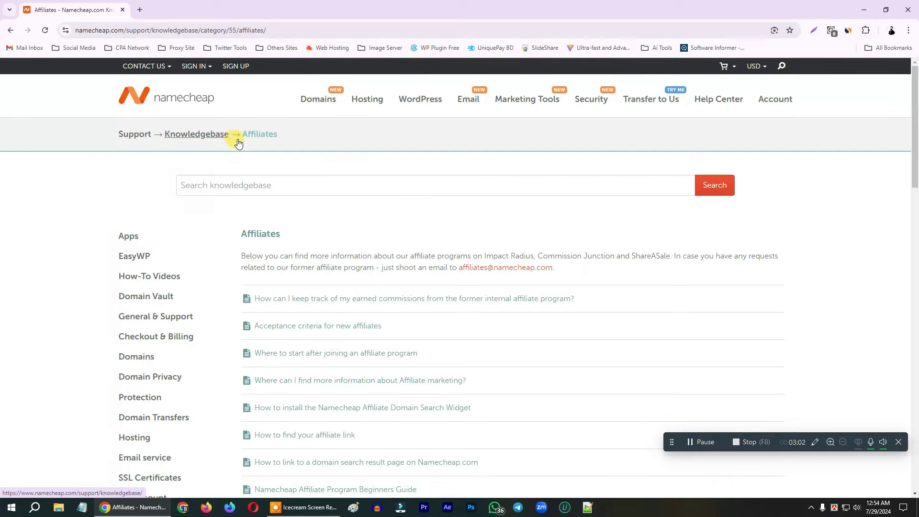
mouse_move(521, 104)
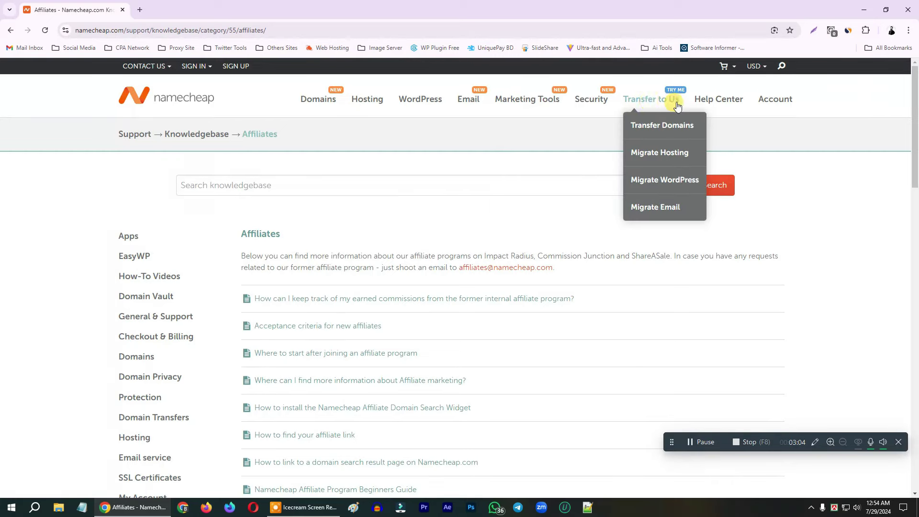
Go back twice to namecheap.com/affiliates and scroll through its quick links and articles, then back up
click(10, 31)
click(9, 32)
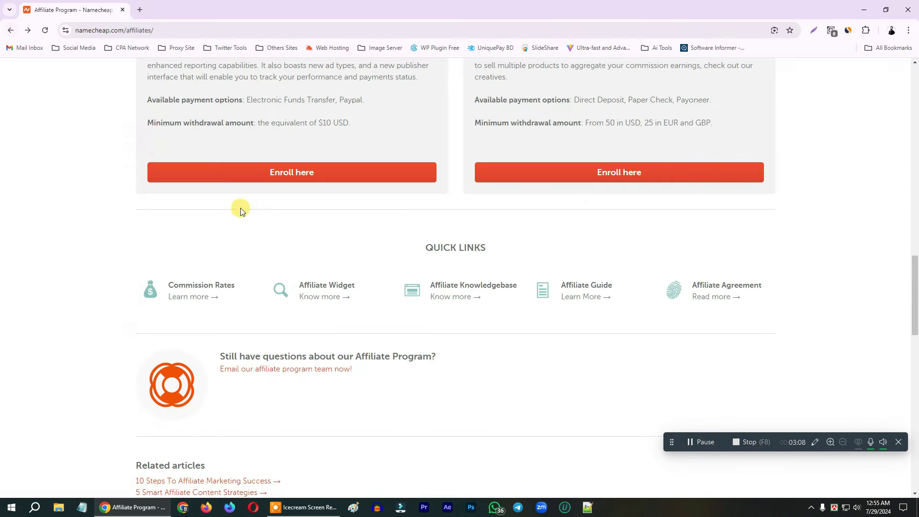
scroll(308, 267, down, 1)
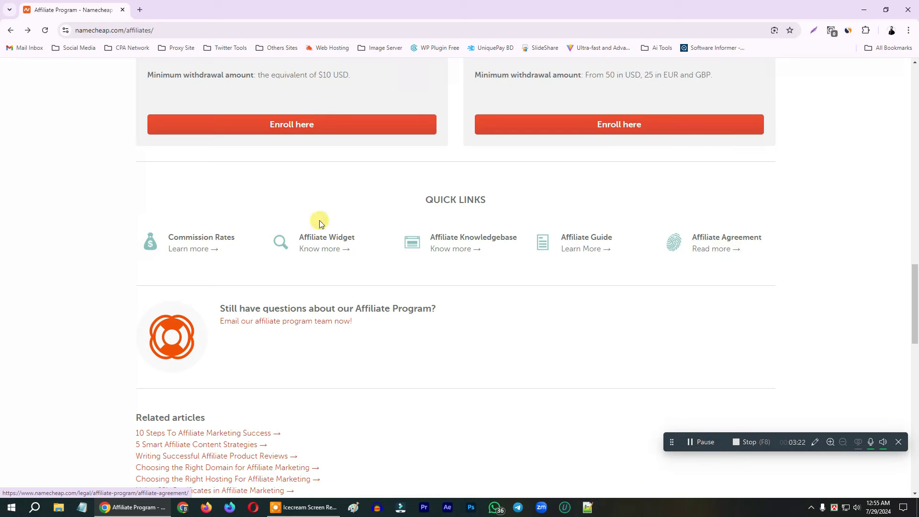
scroll(304, 332, down, 6)
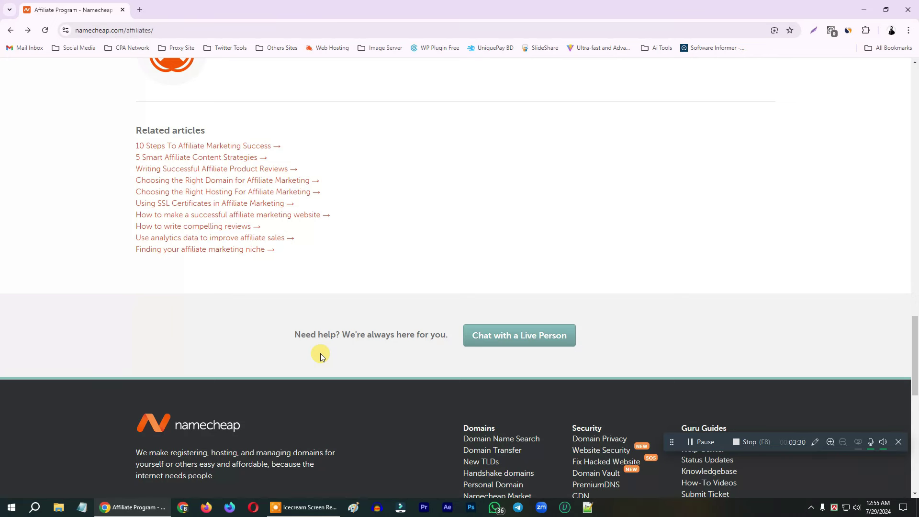
scroll(329, 346, up, 5)
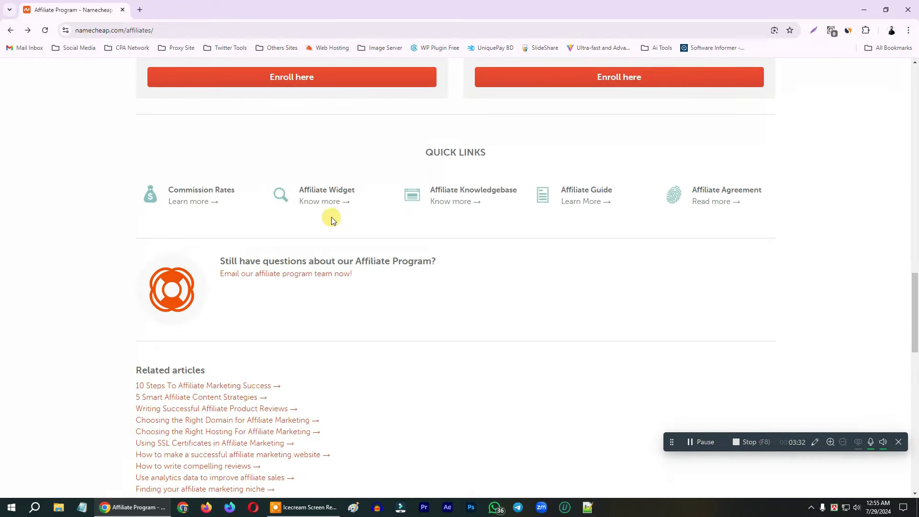
scroll(333, 220, up, 15)
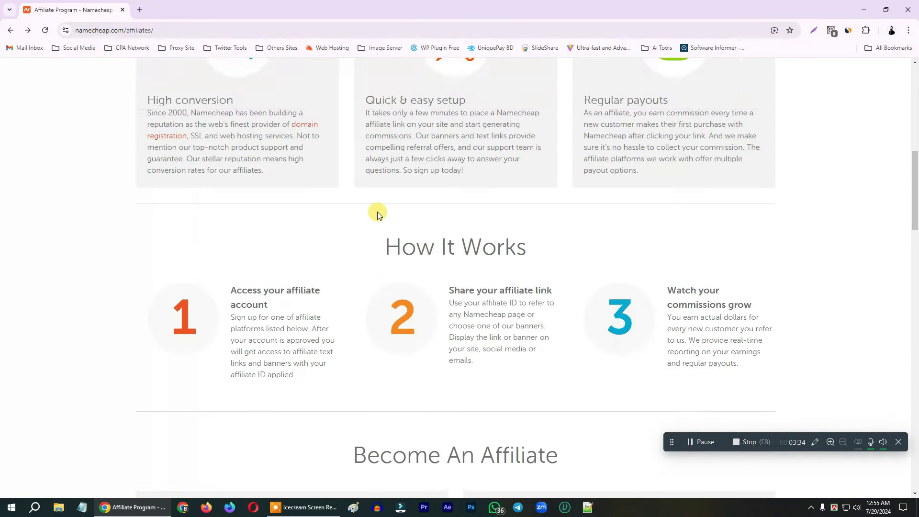
scroll(378, 212, up, 9)
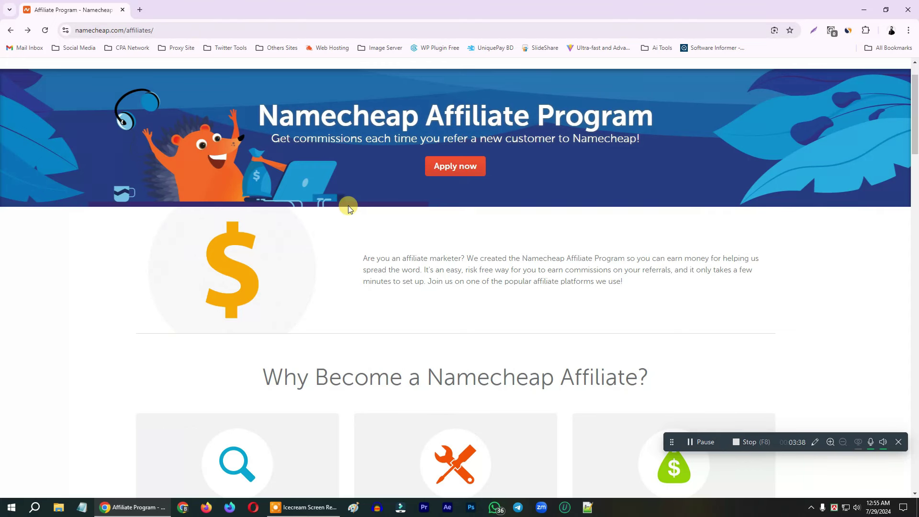
Jump to Become An Affiliate and enroll through the Impact platform card
click(455, 168)
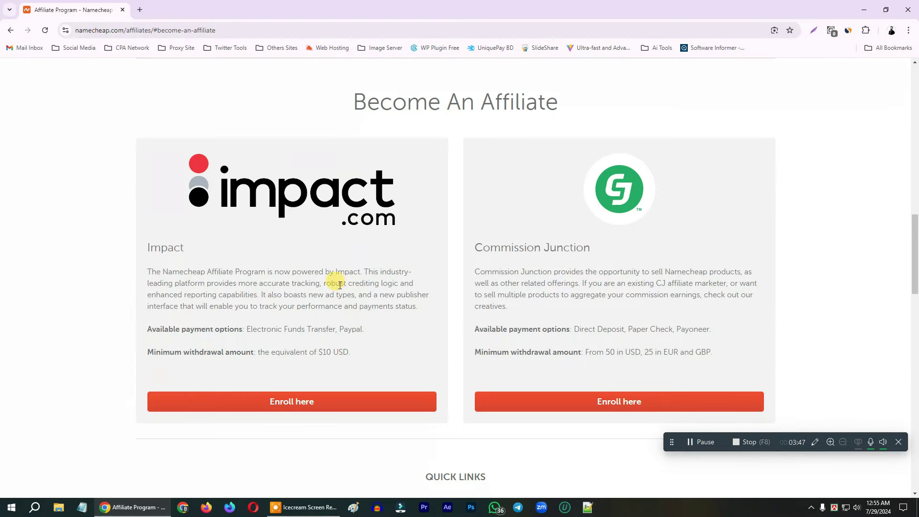
click(234, 406)
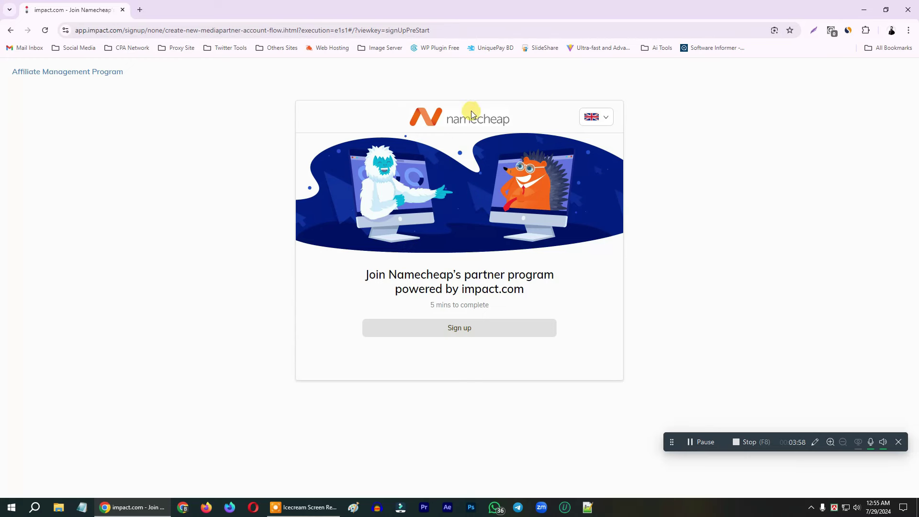
Sign up, accept Namecheap's contract terms on impact.com, and choose email sign-up
click(454, 330)
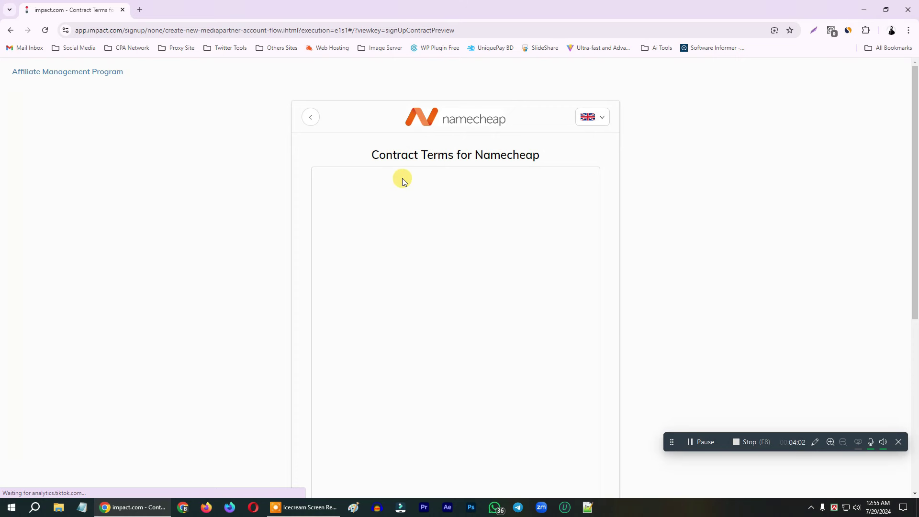
scroll(440, 234, down, 1)
scroll(439, 234, down, 5)
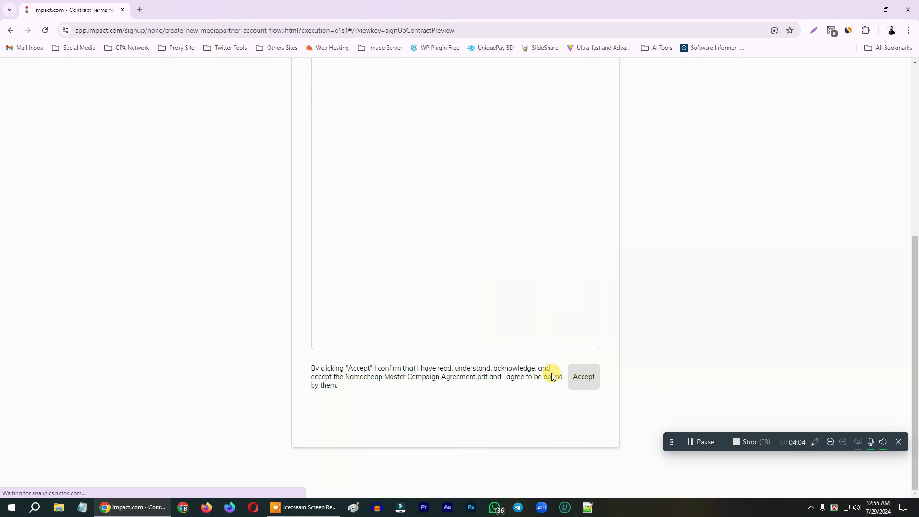
click(584, 378)
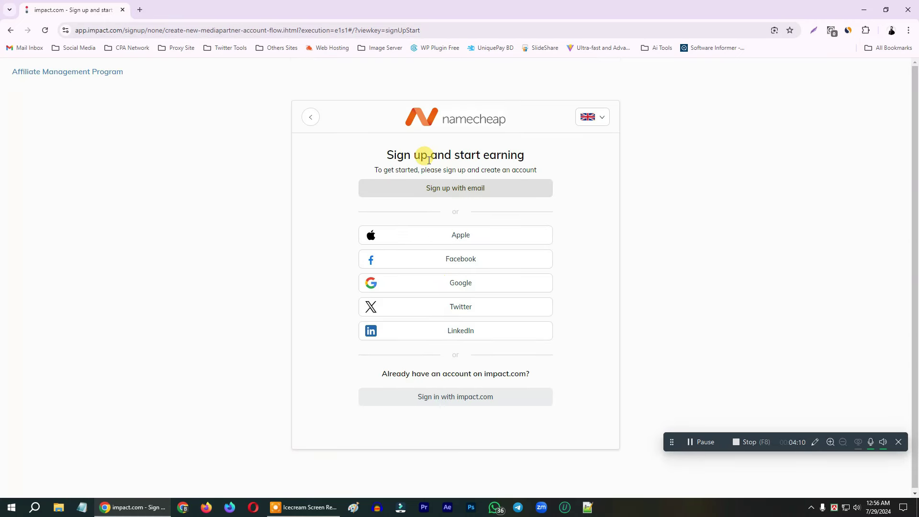
click(477, 190)
Enter the first name, last name and a username, then go to the Email address field
click(427, 186)
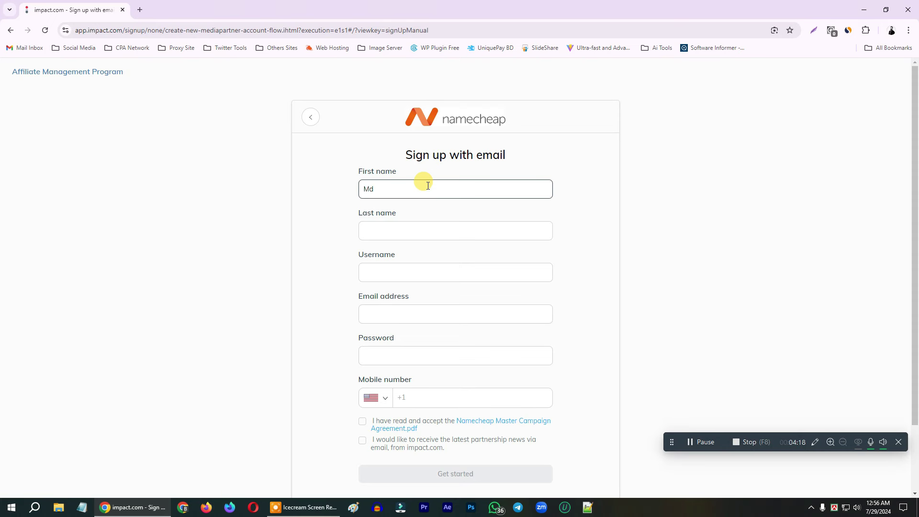
click(405, 233)
text(Jishan)
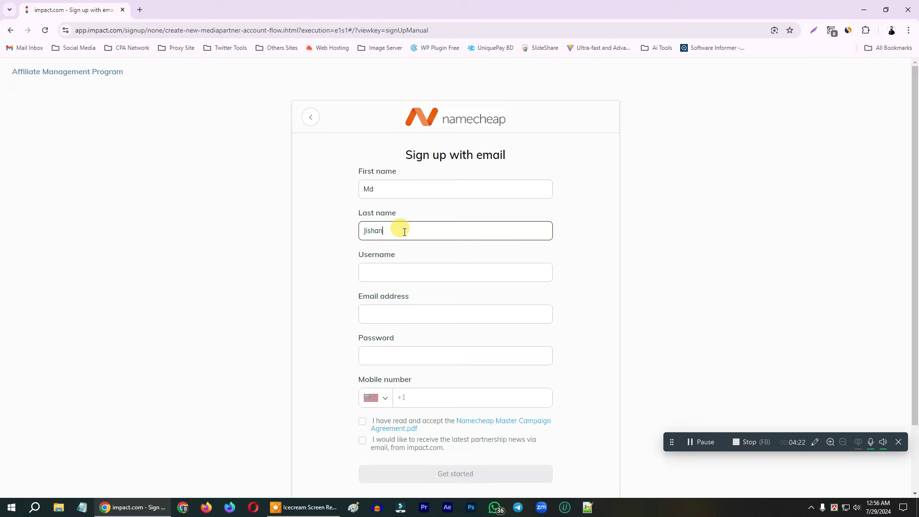
click(398, 267)
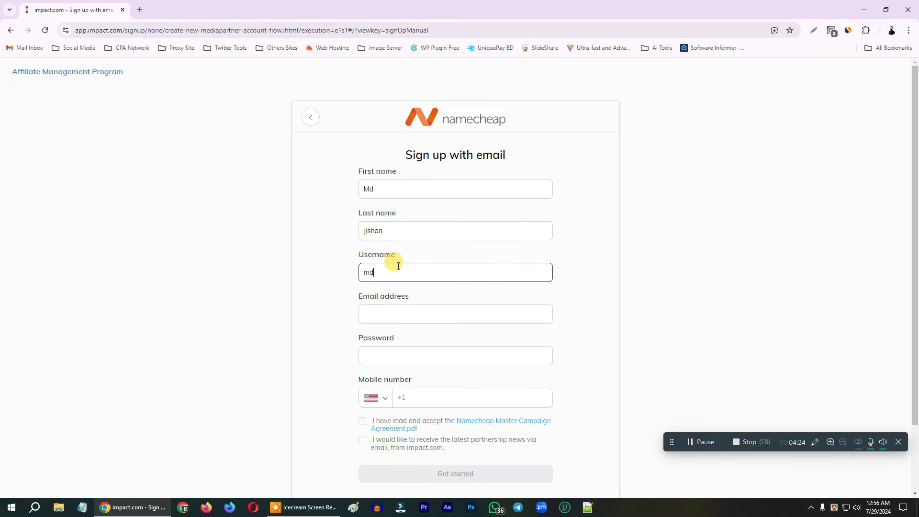
text(mdjishan)
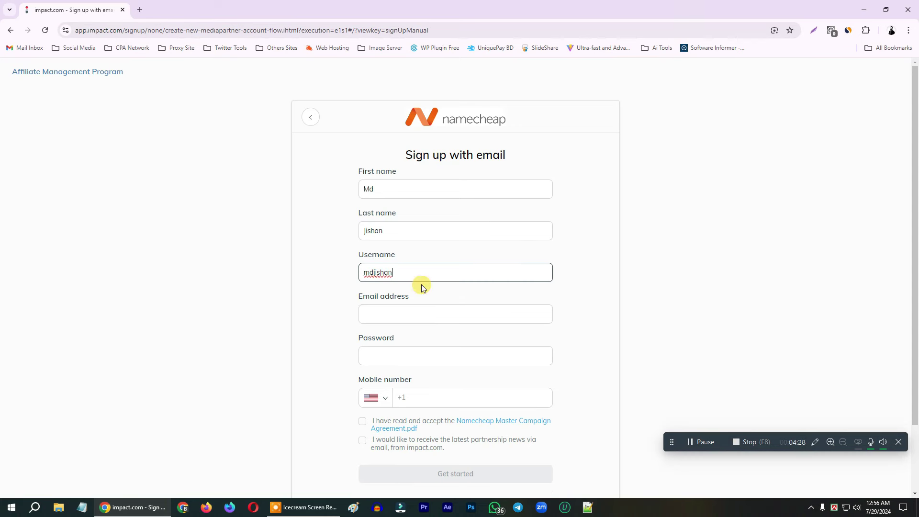
click(386, 317)
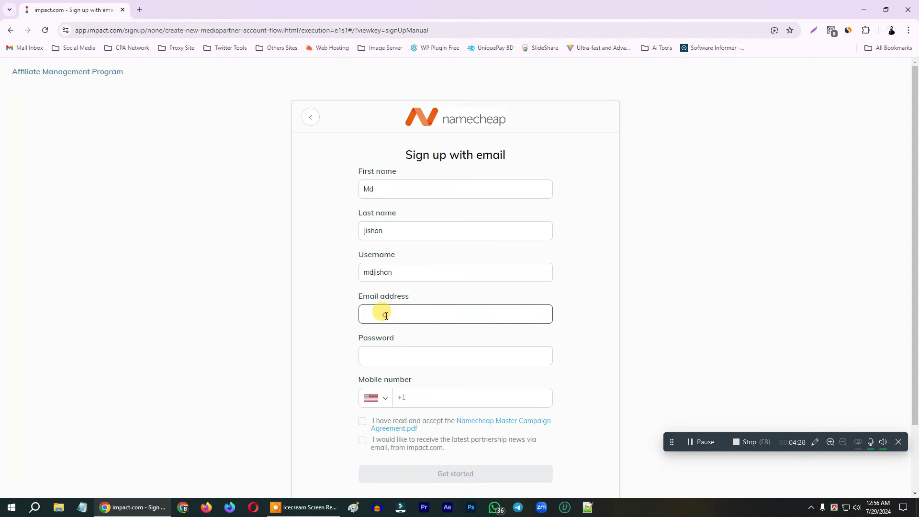
In a new tab, open Gmail under another Google account from the account switcher
click(139, 9)
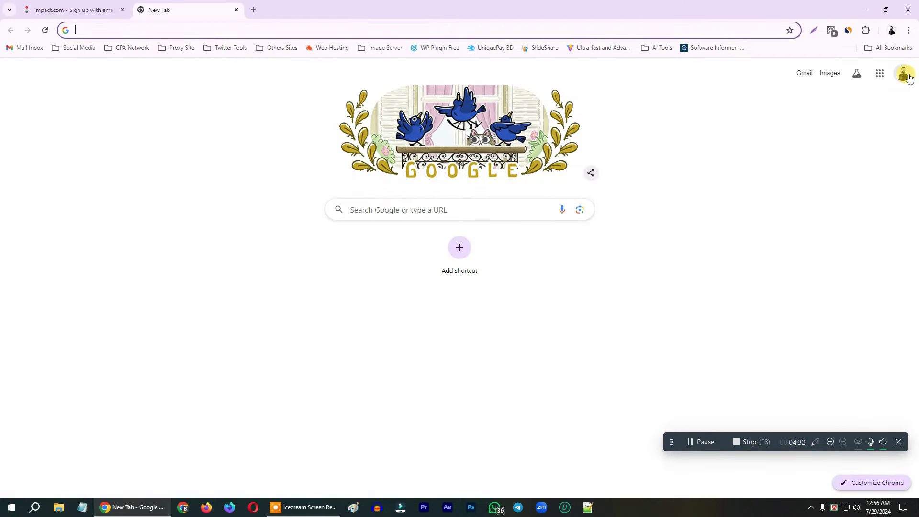
click(908, 78)
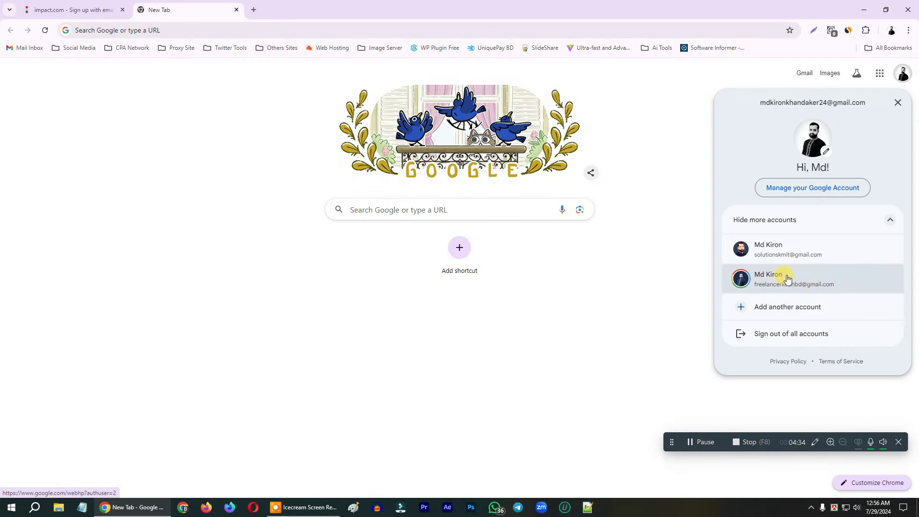
click(788, 279)
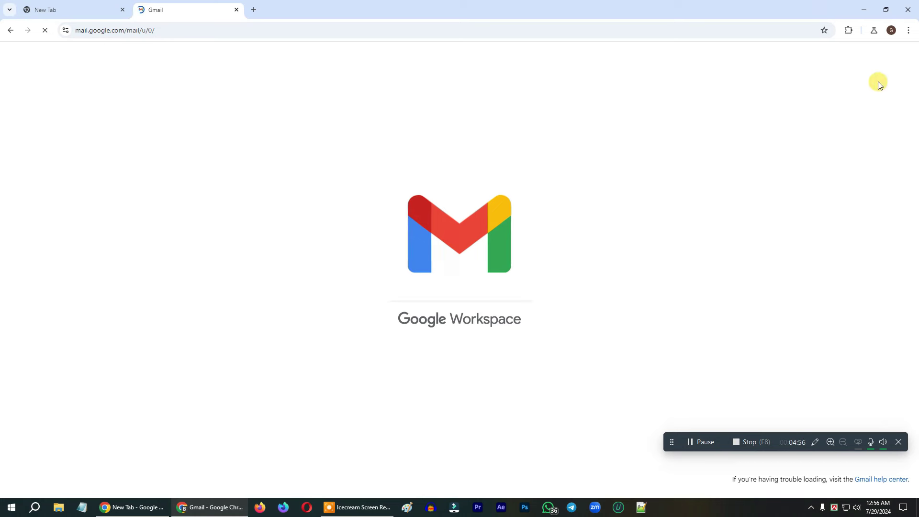
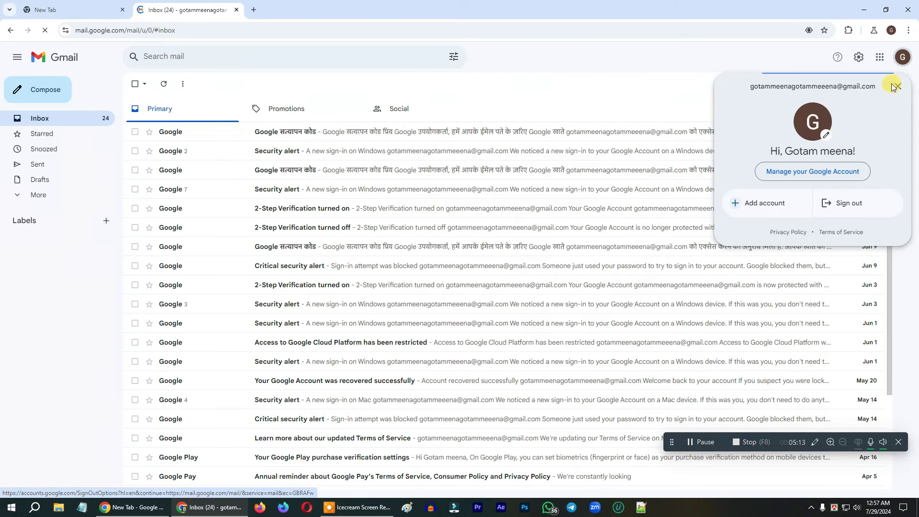
Copy the Gmail account's email address and bring the other Chrome window to the front
mouse_move(878, 86)
mouse_down()
mouse_move(753, 88)
mouse_move(872, 86)
mouse_up()
click(752, 87)
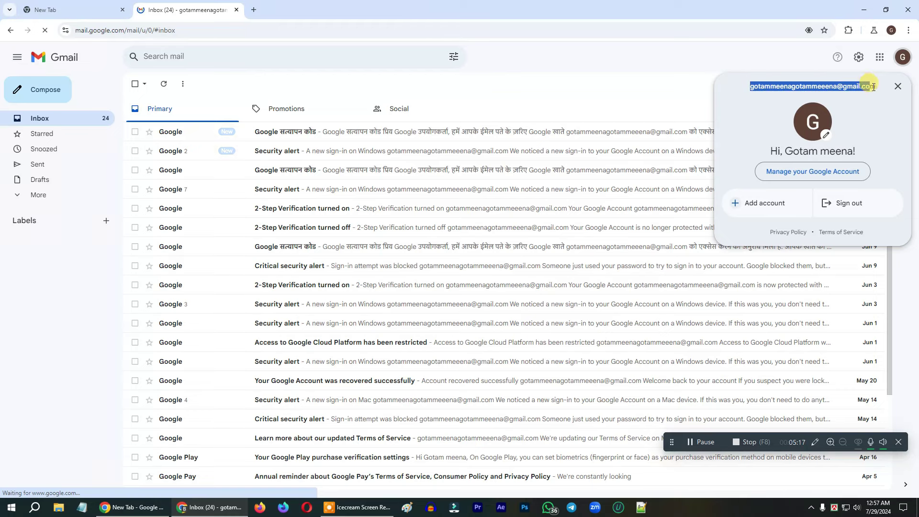
right_click(843, 87)
click(777, 86)
drag(747, 86, 877, 86)
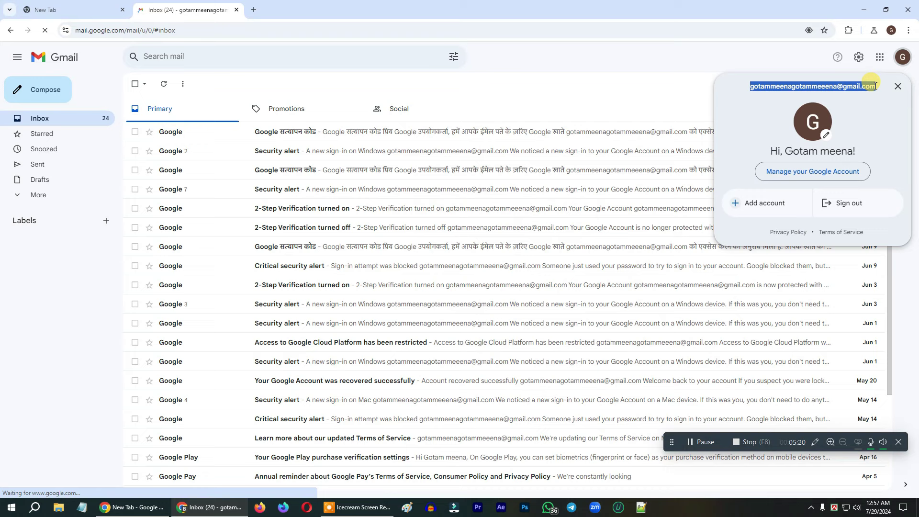
right_click(843, 87)
click(669, 98)
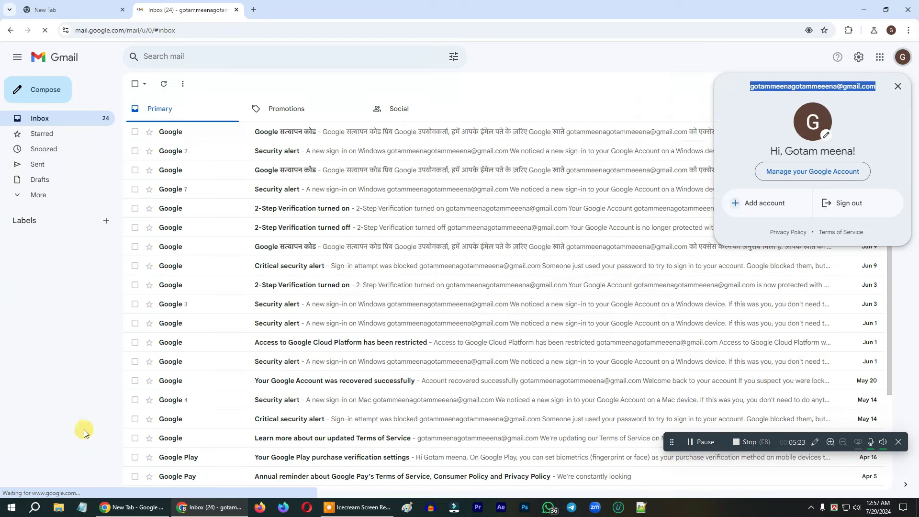
click(139, 507)
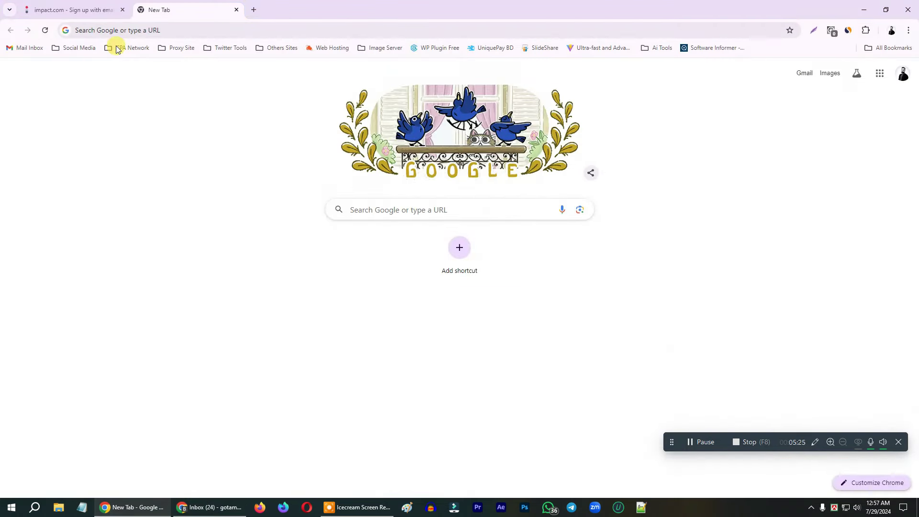
On the impact.com sign-up page, paste the copied email and enter the account password
click(74, 9)
key(ctrl+v)
click(386, 353)
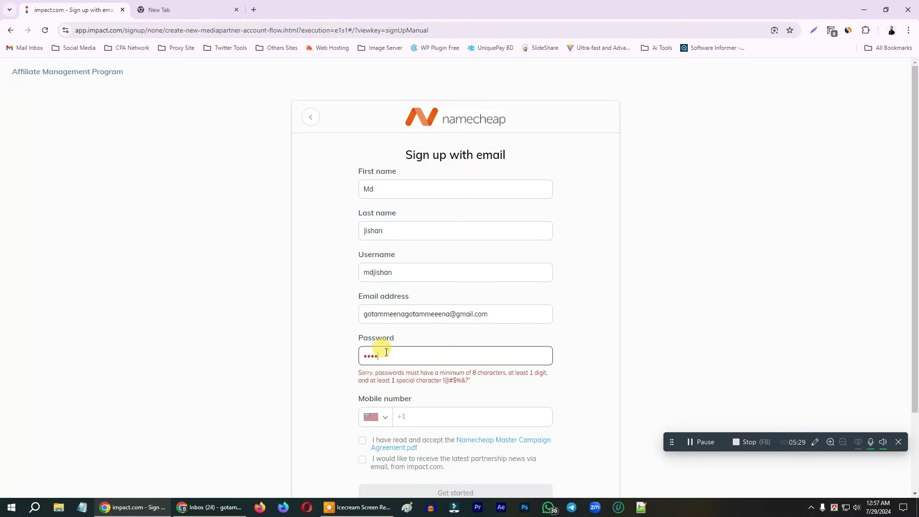
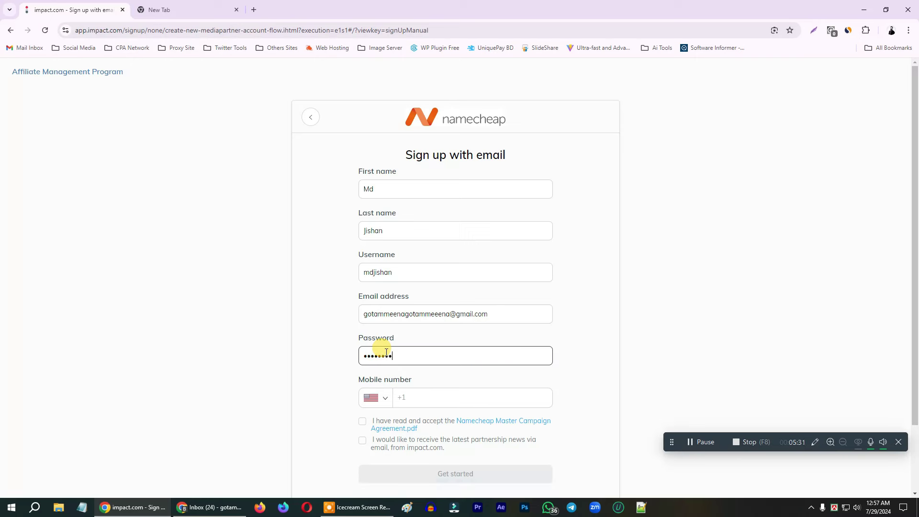
Set the phone country to Bangladesh (+880) and enter the mobile number
scroll(386, 352, down, 2)
click(384, 319)
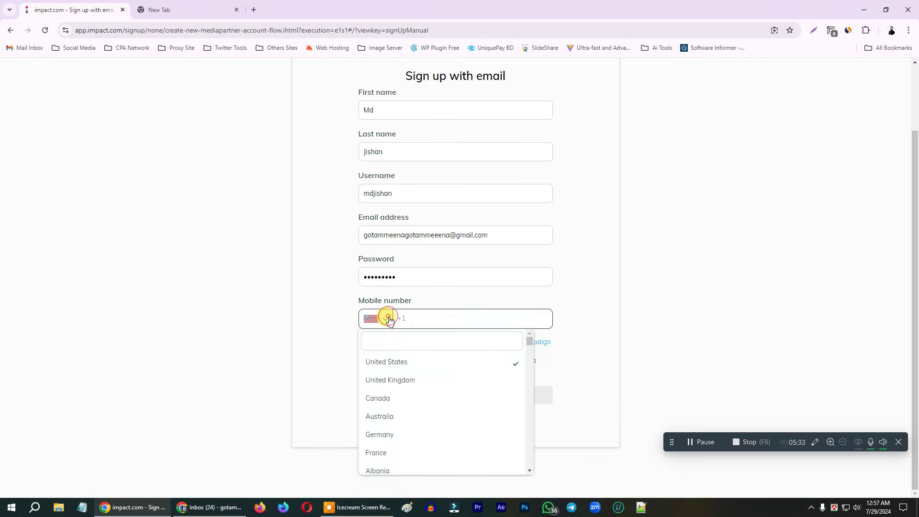
click(387, 338)
text(ban)
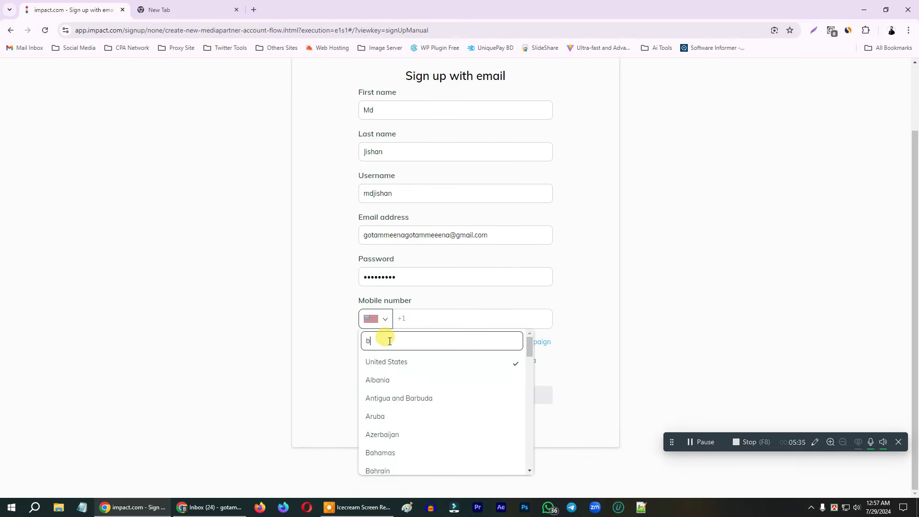
click(396, 399)
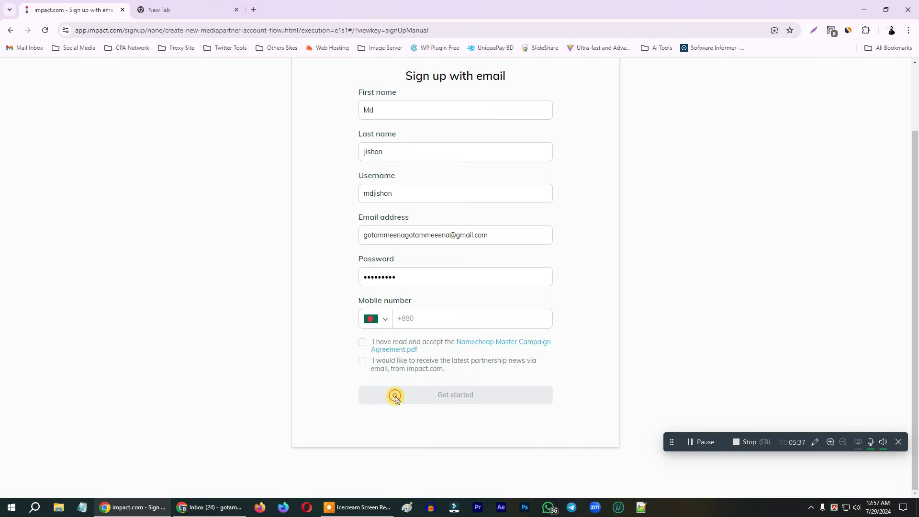
click(433, 317)
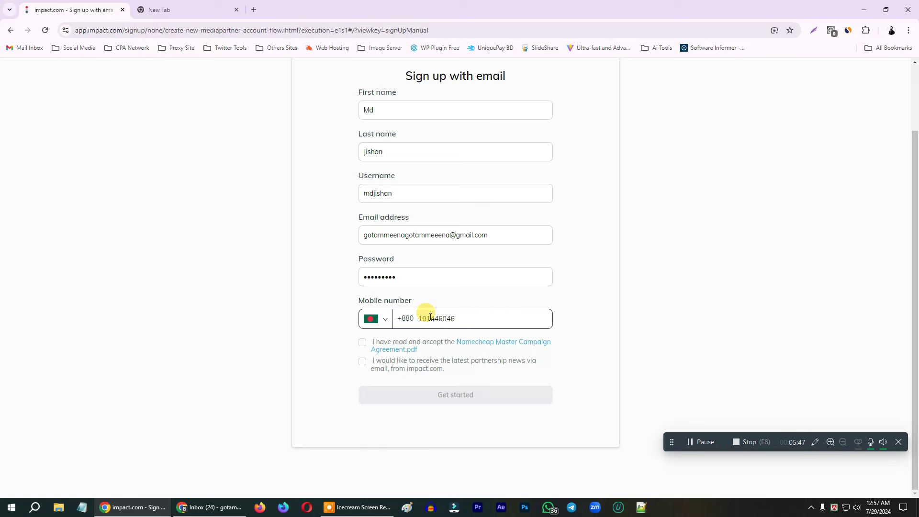
key(BackSpace)
Accept the Namecheap Master Campaign Agreement, submit the form, and return to Gmail
scroll(430, 317, up, 1)
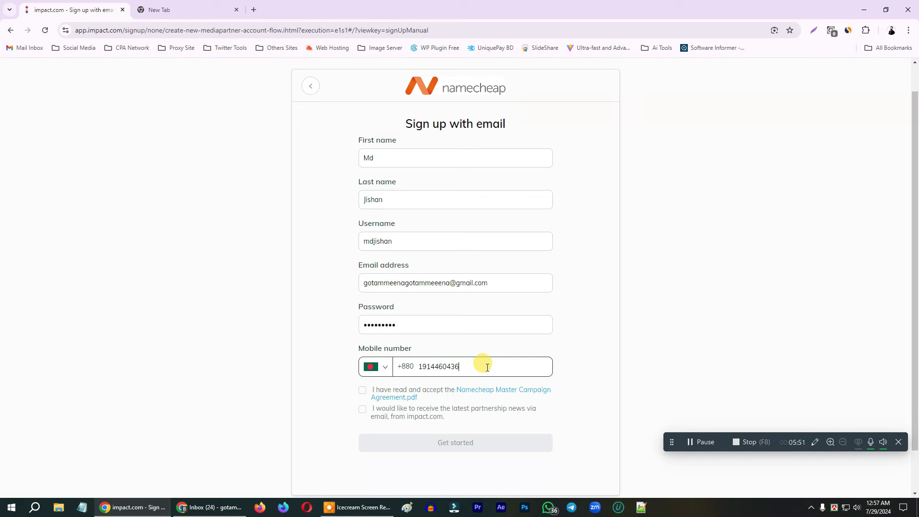
scroll(474, 373, down, 1)
click(362, 342)
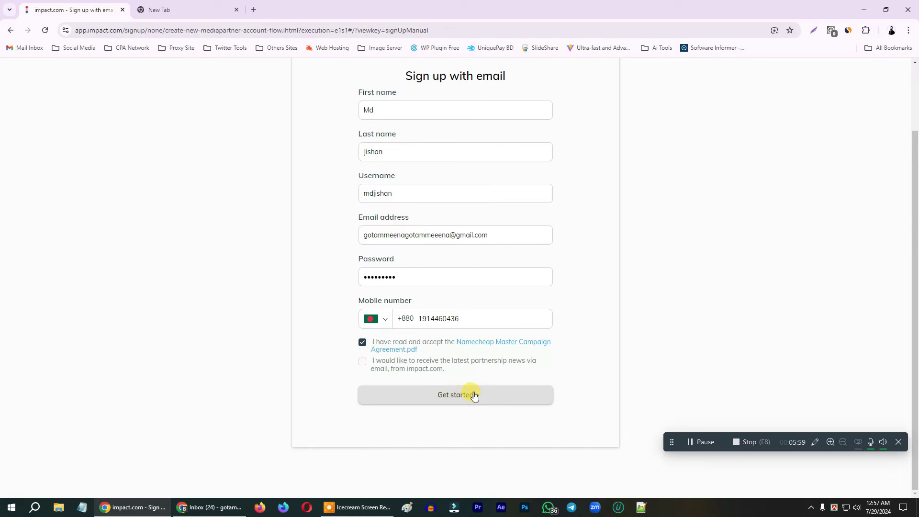
click(461, 397)
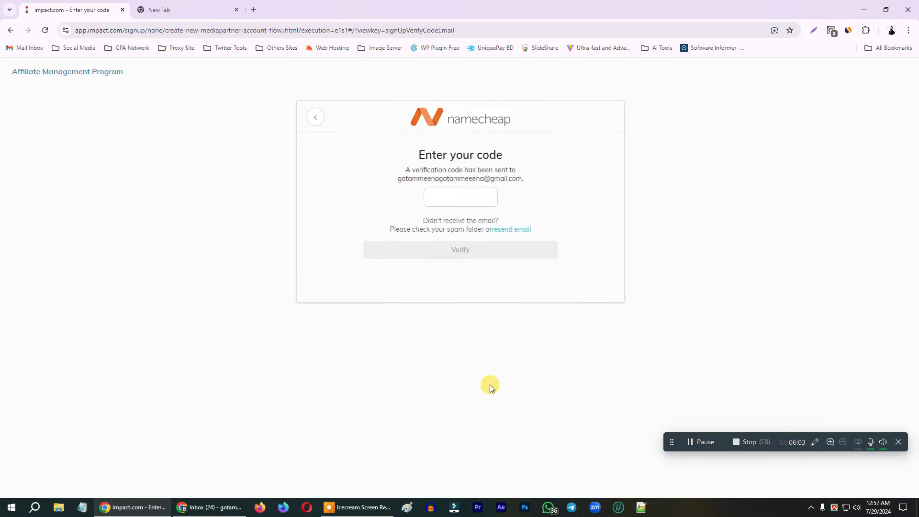
click(438, 204)
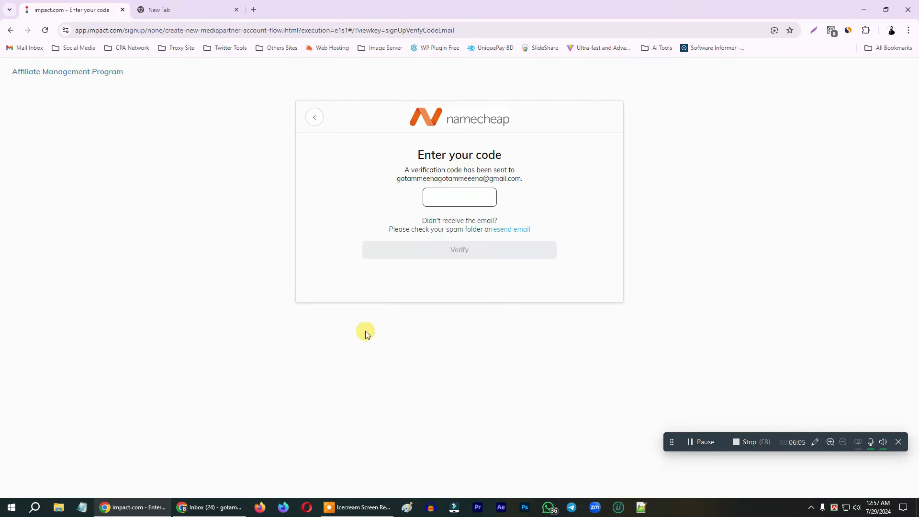
click(223, 513)
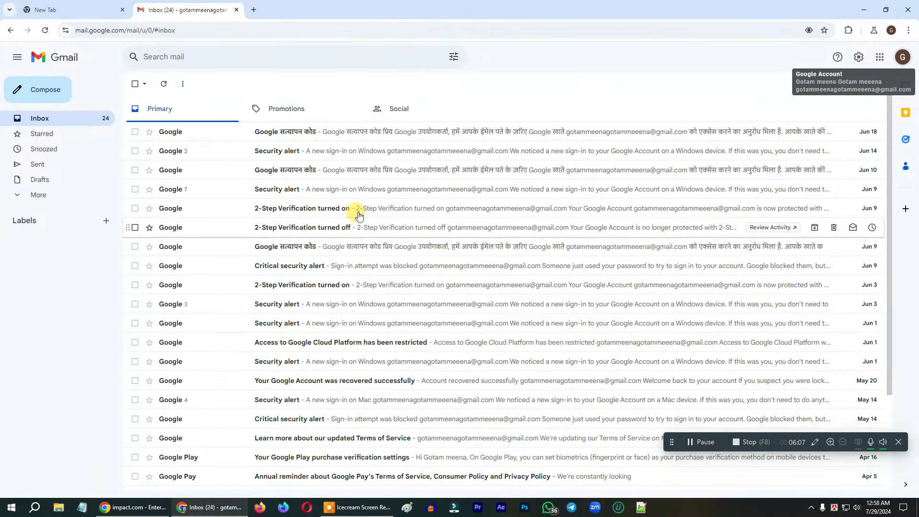
Refresh Gmail, open impact.com's Verification email, and copy its six-digit code
click(164, 84)
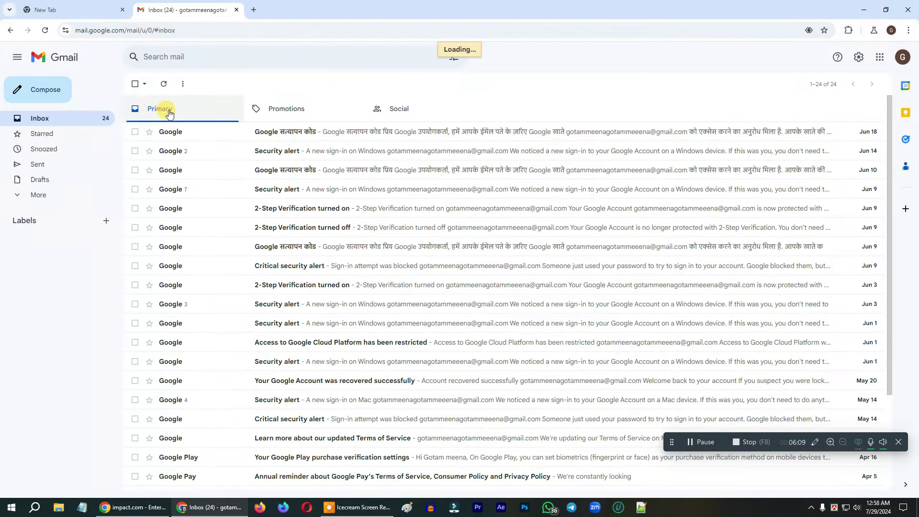
click(267, 132)
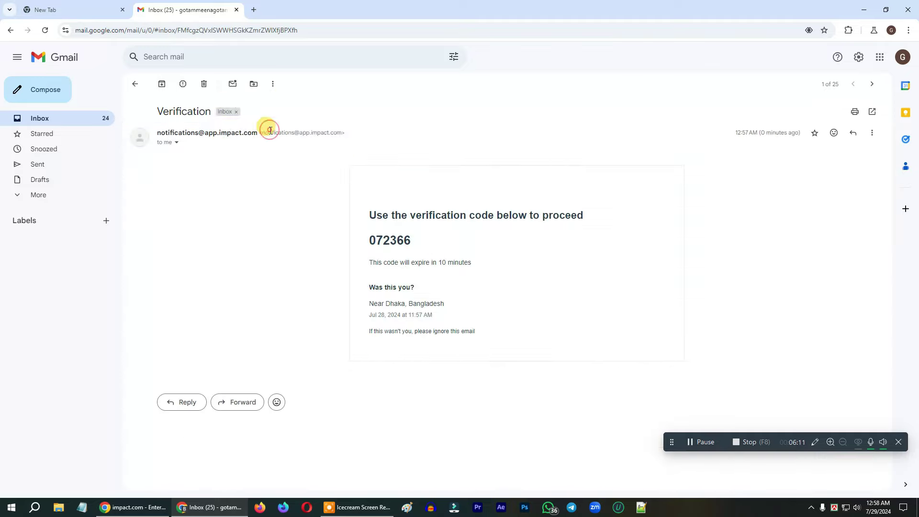
drag(414, 245, 372, 240)
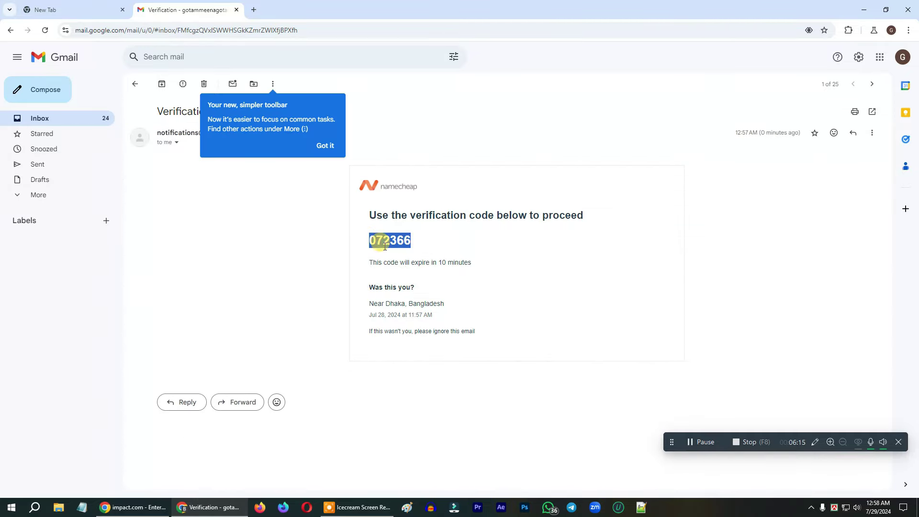
right_click(384, 241)
click(412, 248)
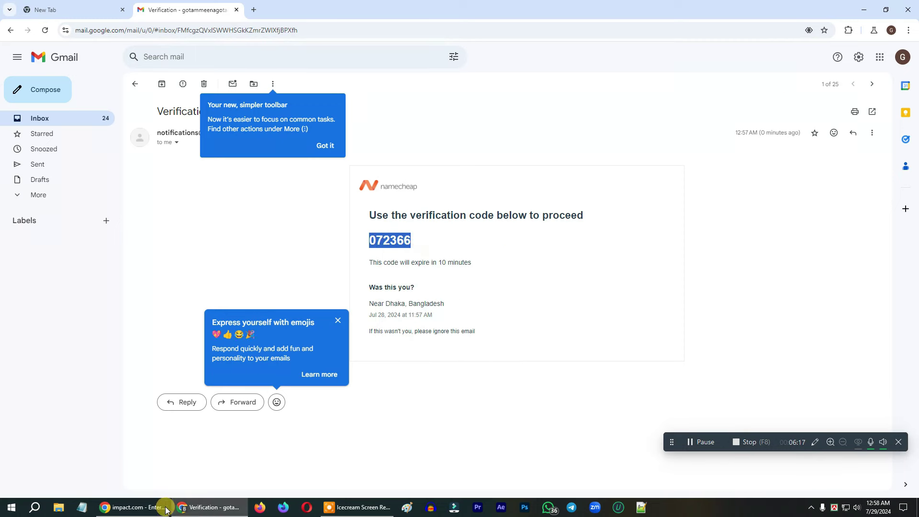
click(138, 508)
Paste the emailed verification code and verify it
key(ctrl+v)
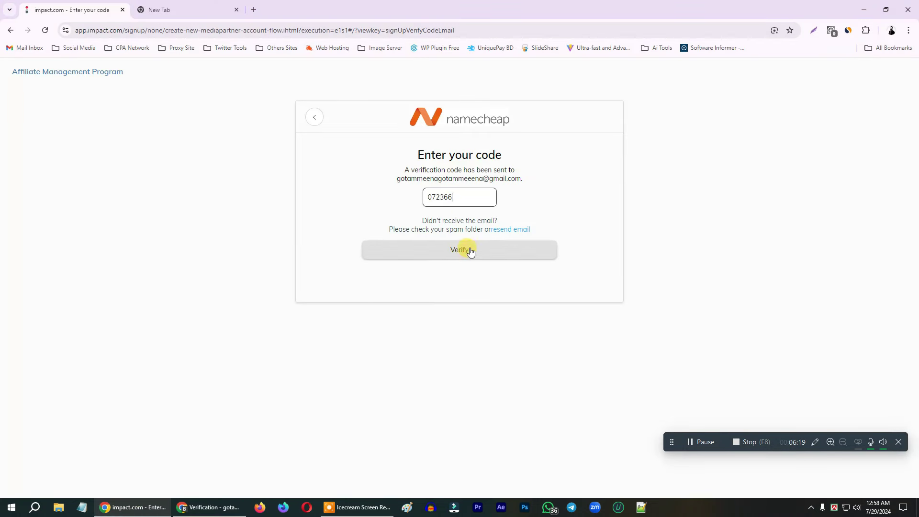
click(466, 257)
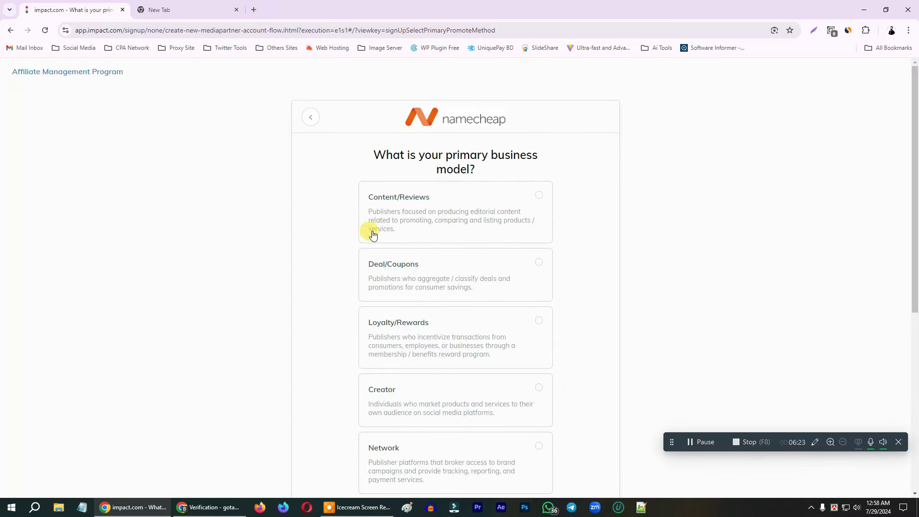
scroll(483, 239, down, 2)
scroll(476, 257, up, 2)
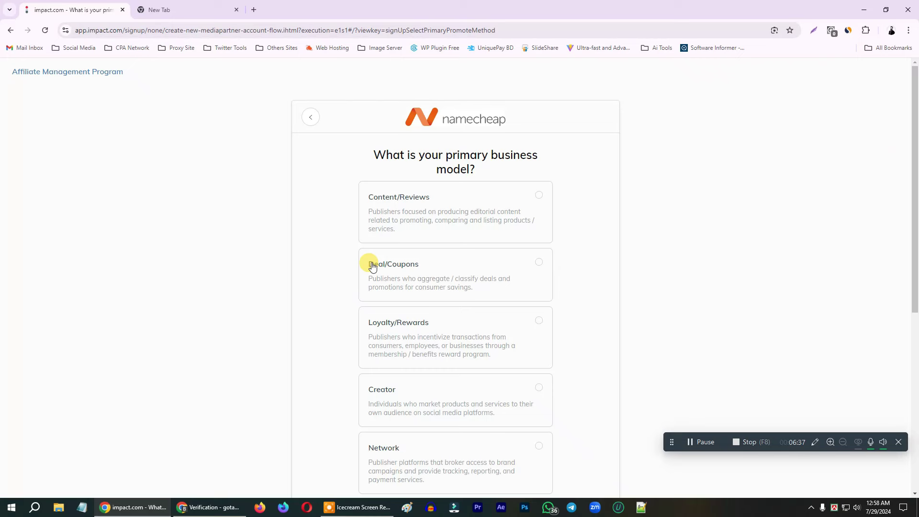
scroll(373, 267, down, 7)
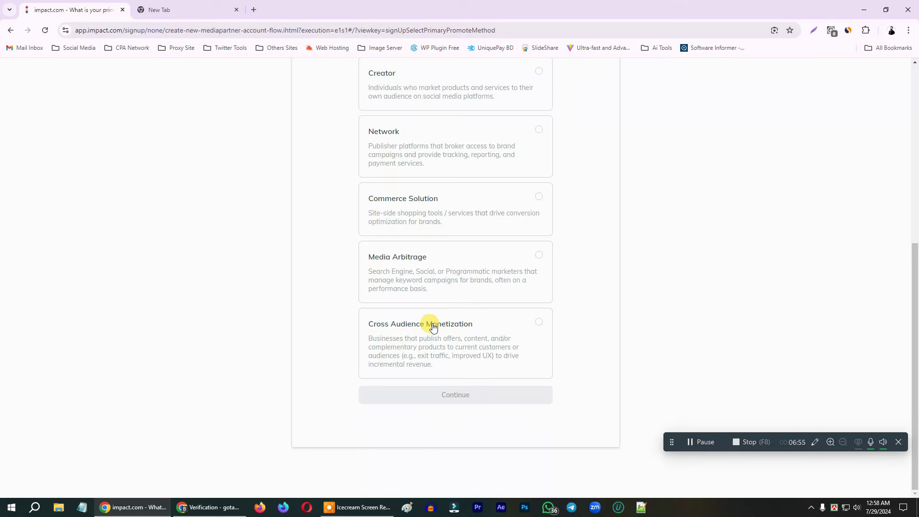
scroll(434, 327, up, 5)
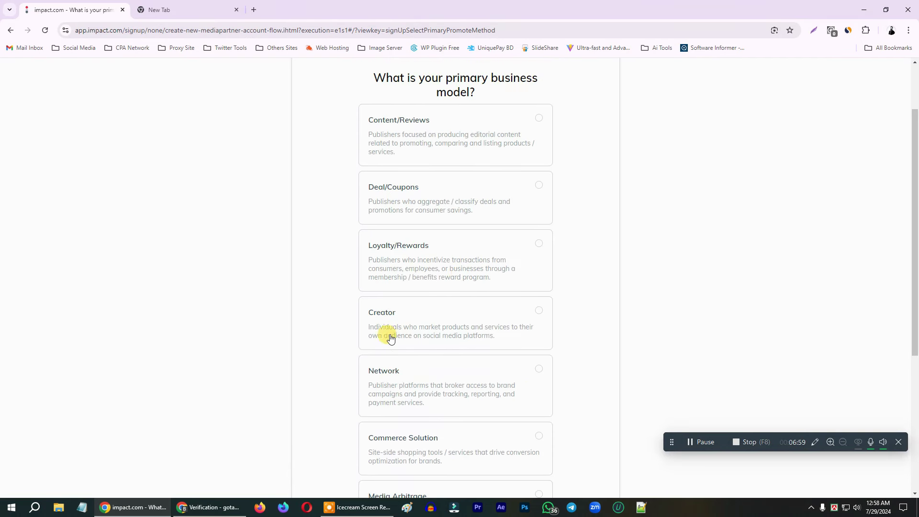
Choose Creator as the primary business model and continue
click(537, 313)
scroll(414, 319, down, 1)
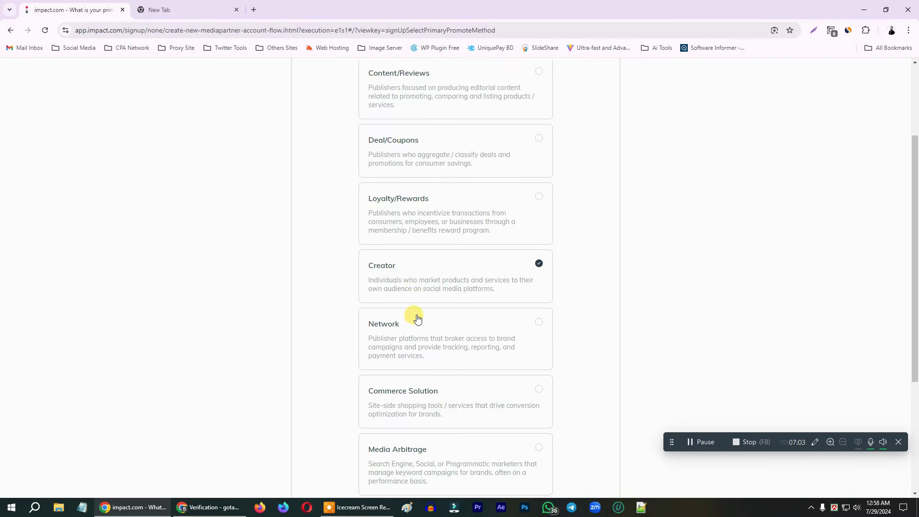
scroll(417, 318, down, 4)
click(464, 395)
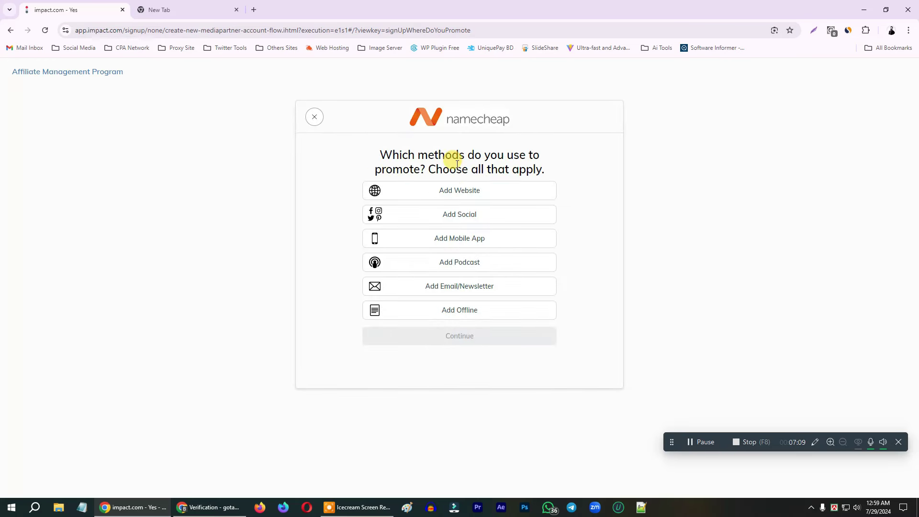
Choose social media as a promotion method to bring up the Add Social platform list
drag(370, 154, 547, 168)
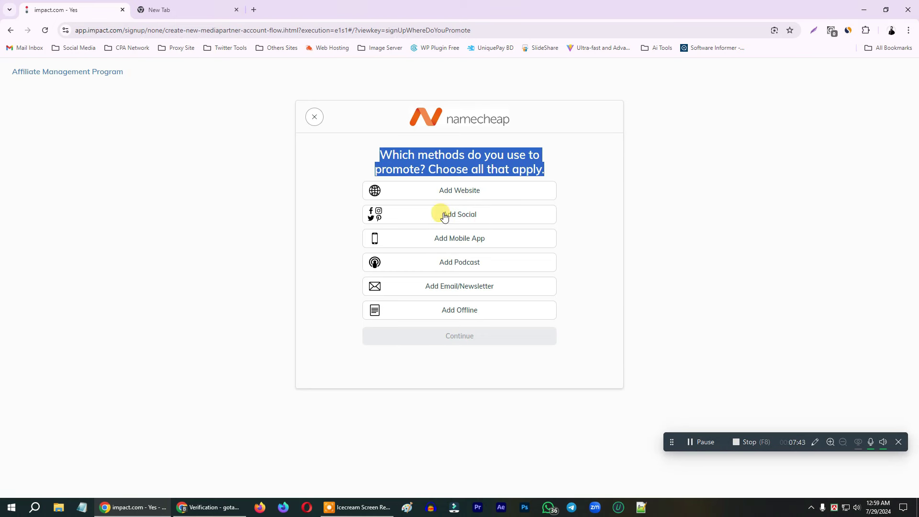
click(467, 215)
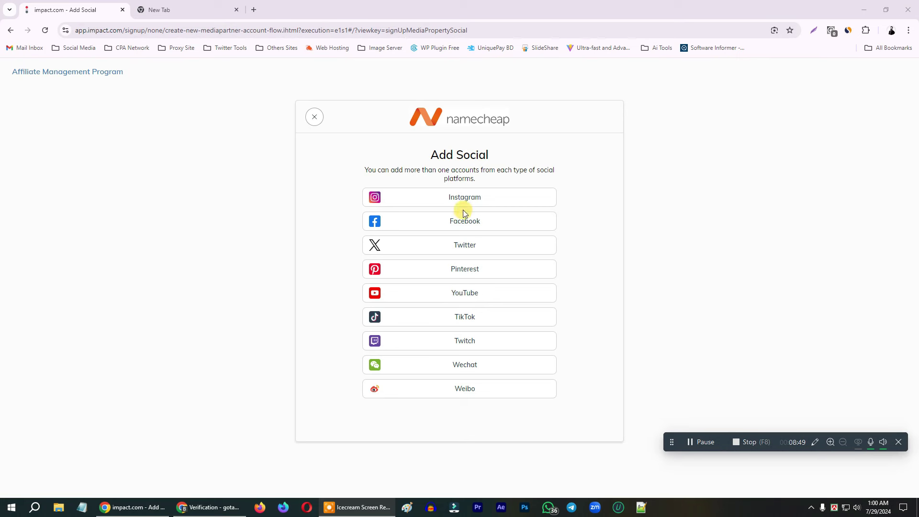
click(467, 294)
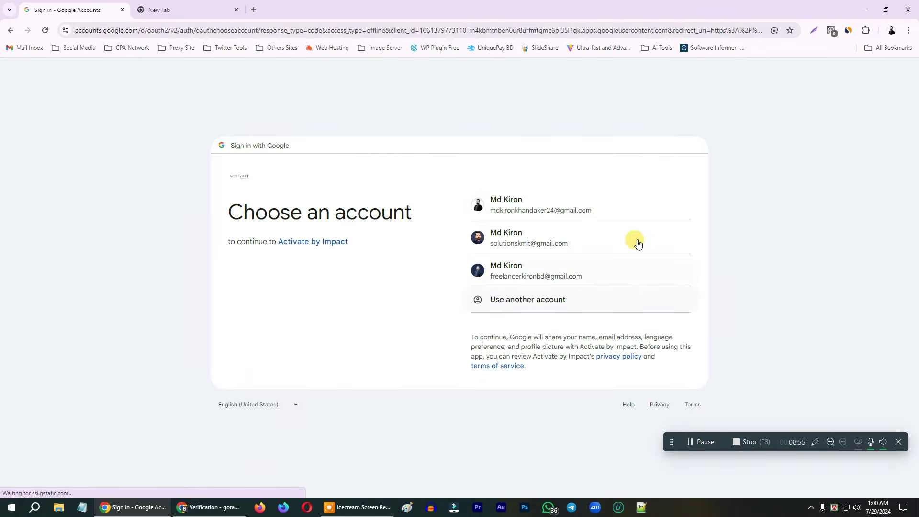
click(9, 30)
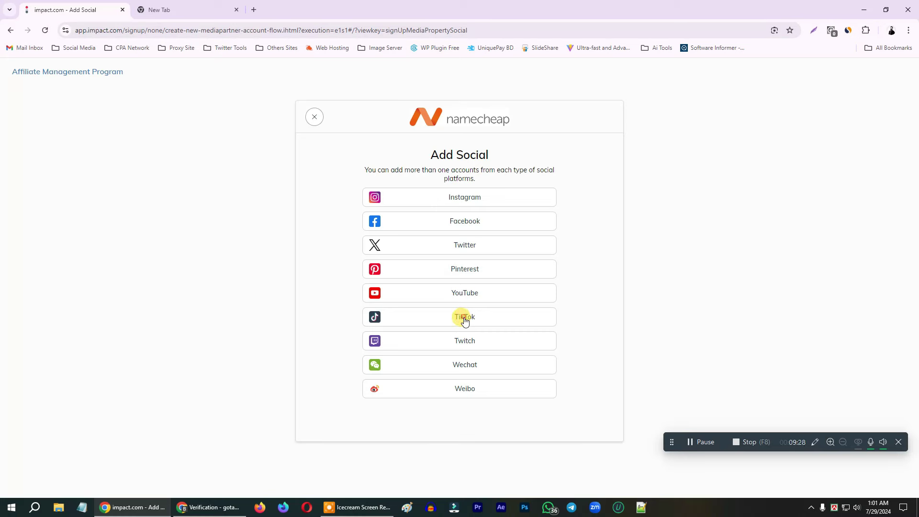
Connect TikTok using phone login, enter the mobile number, and request a log-in code
click(464, 319)
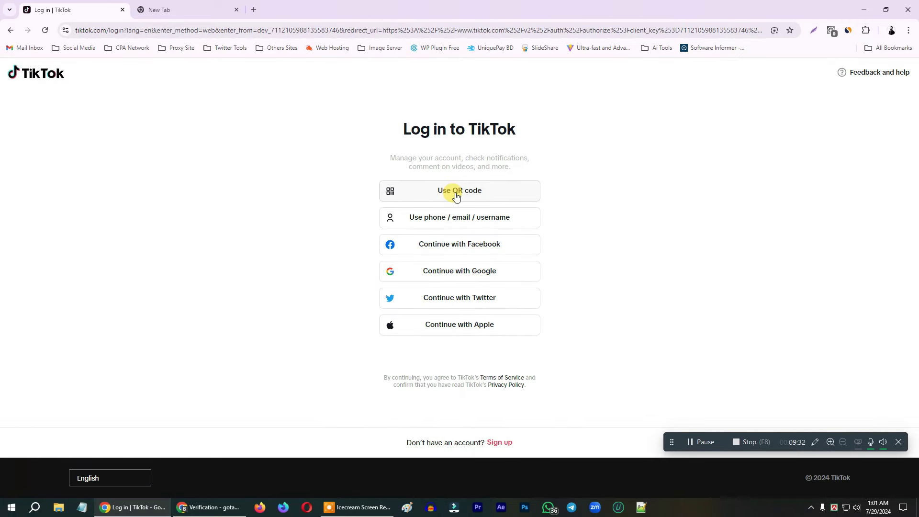
click(449, 228)
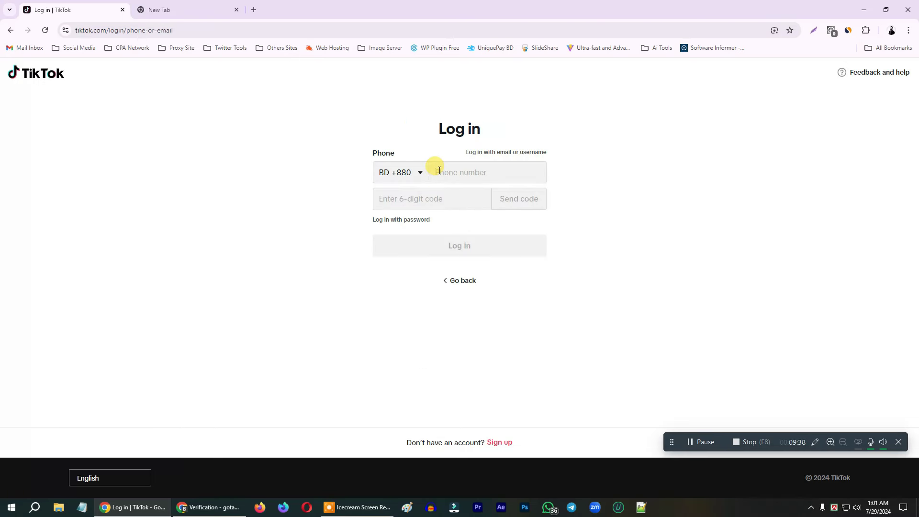
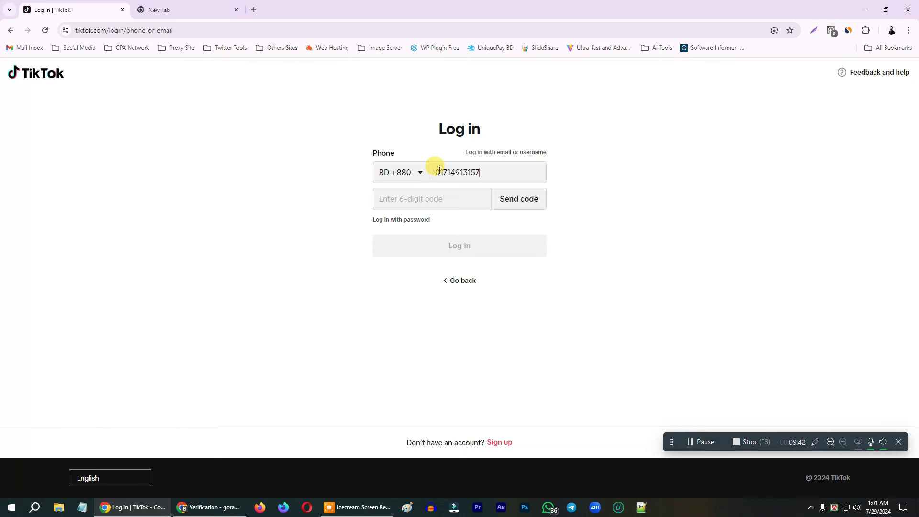
click(519, 202)
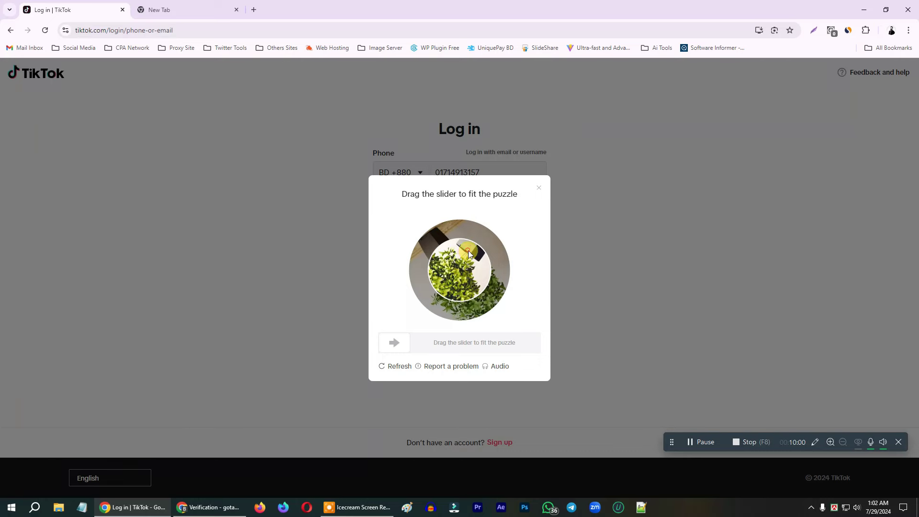
Pass TikTok's slider check, log in with the code and password, and authorise Activate by Impact
drag(393, 343, 496, 368)
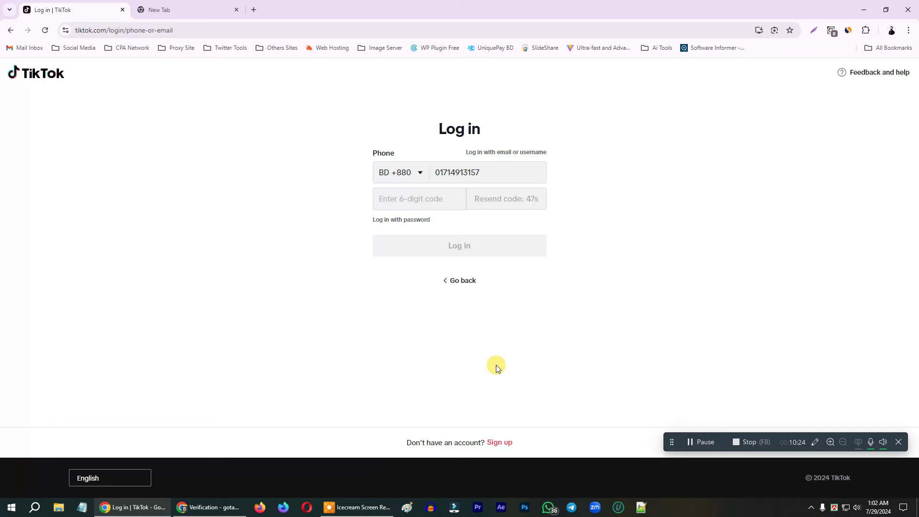
click(414, 197)
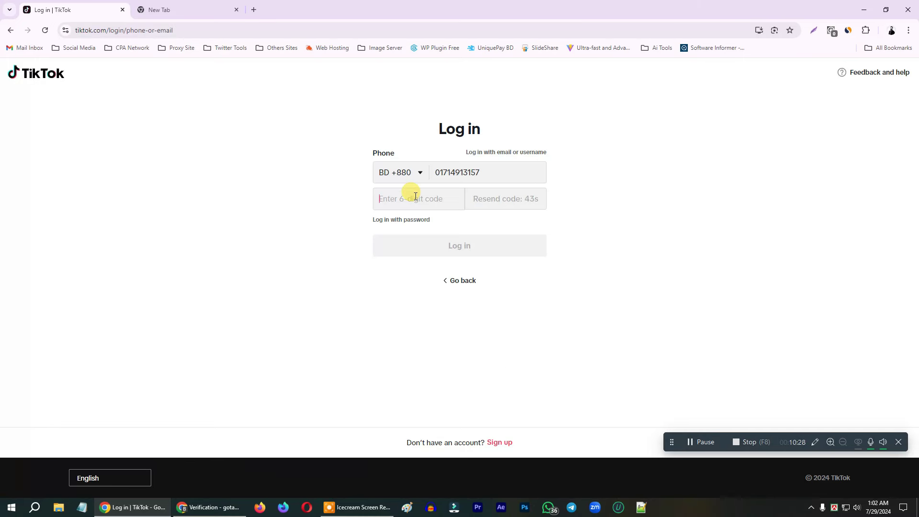
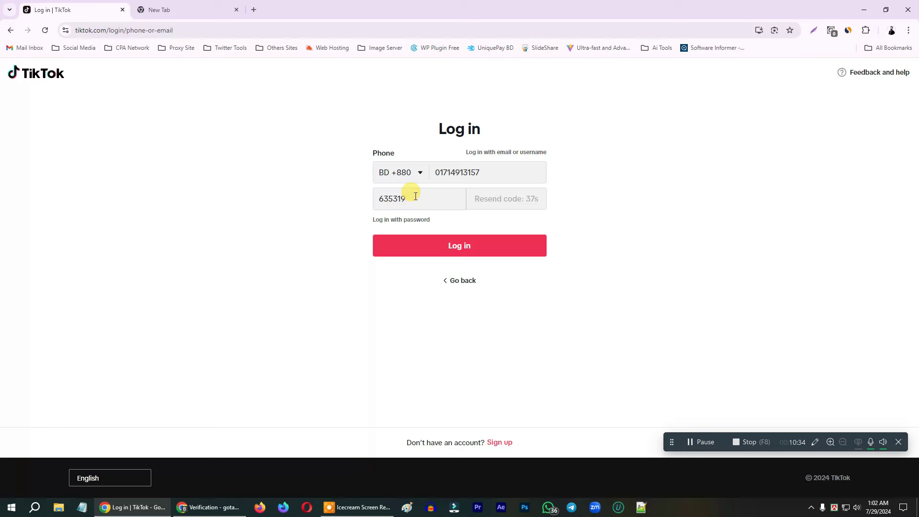
click(458, 247)
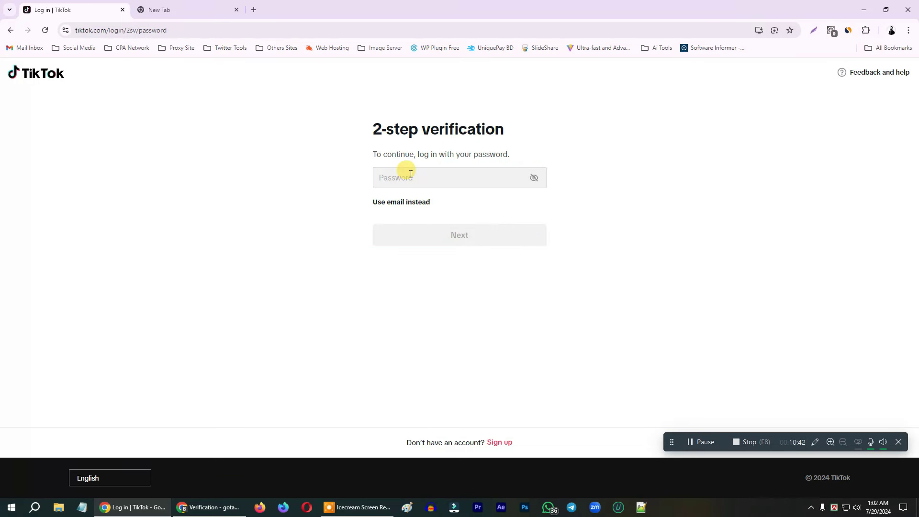
text(•)
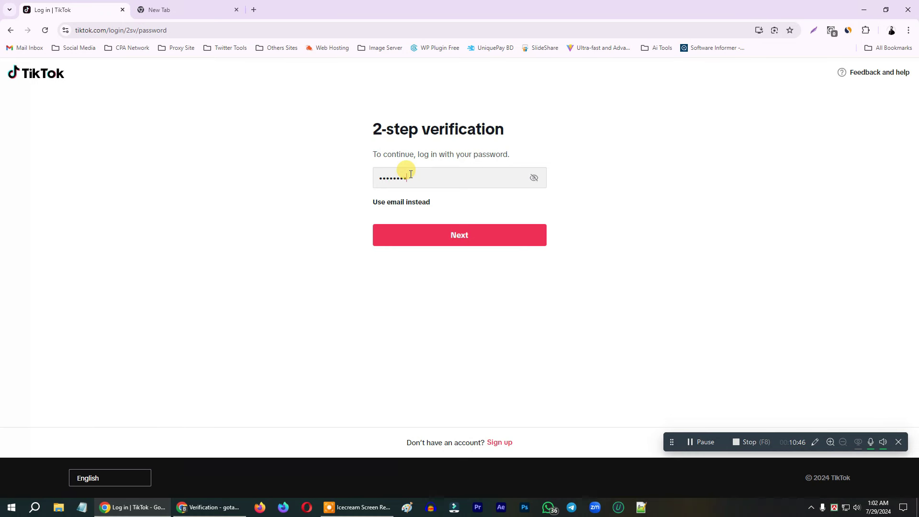
click(448, 236)
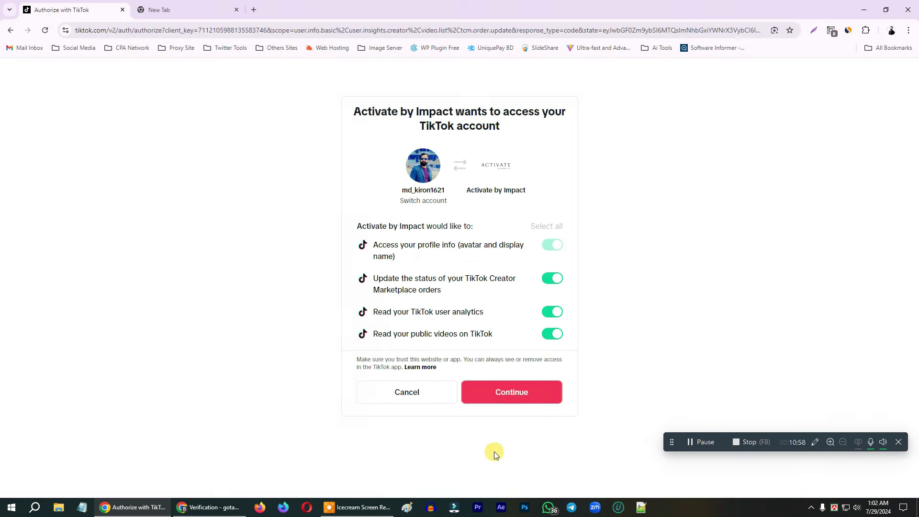
click(504, 390)
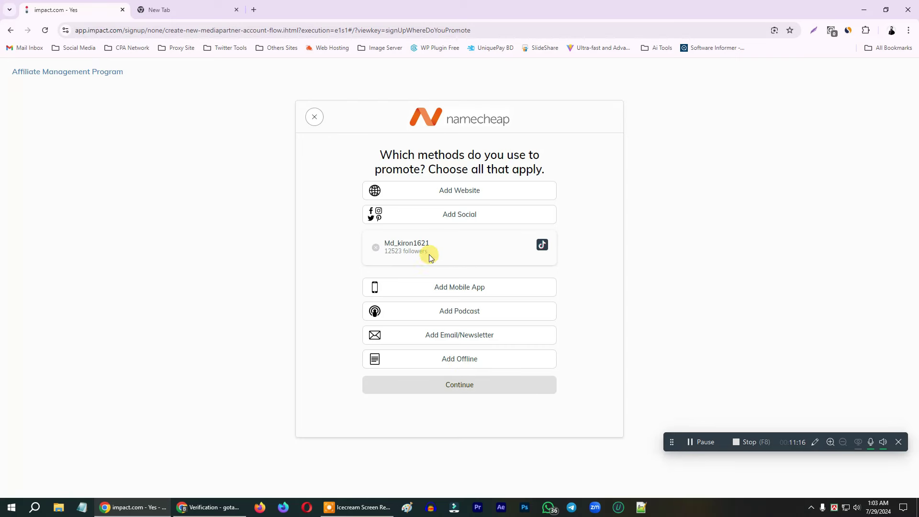
Continue past the promotion-methods step with the TikTok account added
click(468, 386)
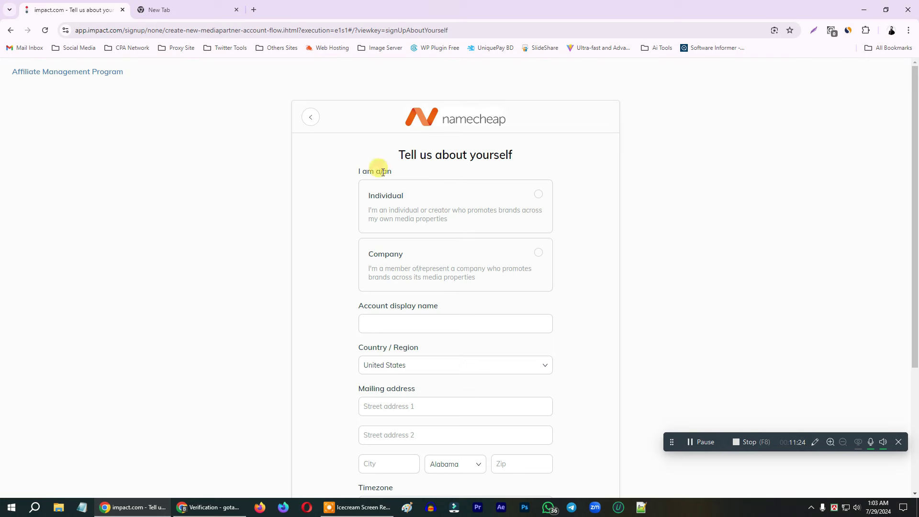
Sign up as an individual and enter your name as the account display name
click(539, 194)
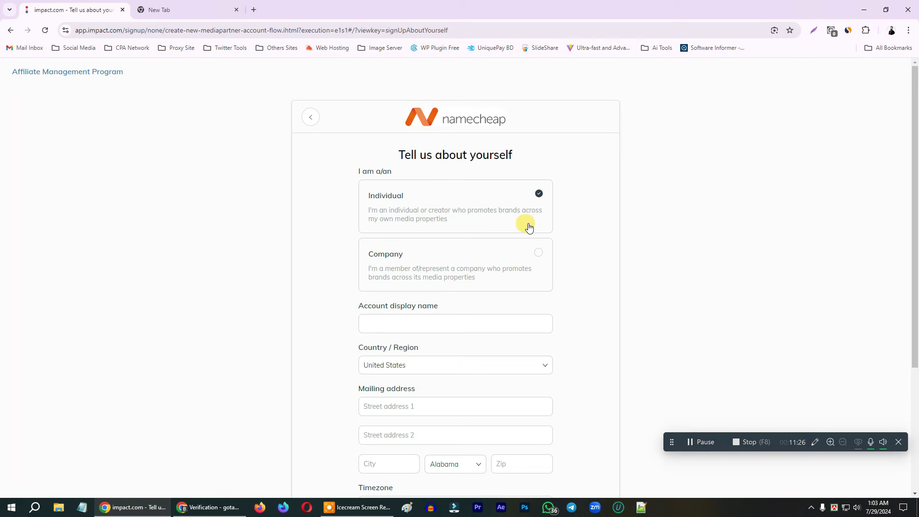
scroll(498, 287, down, 1)
scroll(495, 306, down, 1)
click(406, 277)
text(Md Jishan)
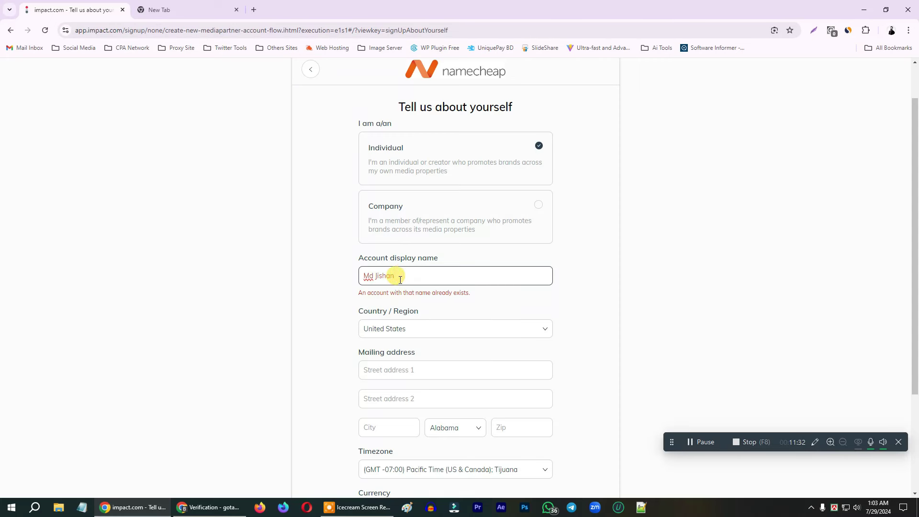
click(559, 298)
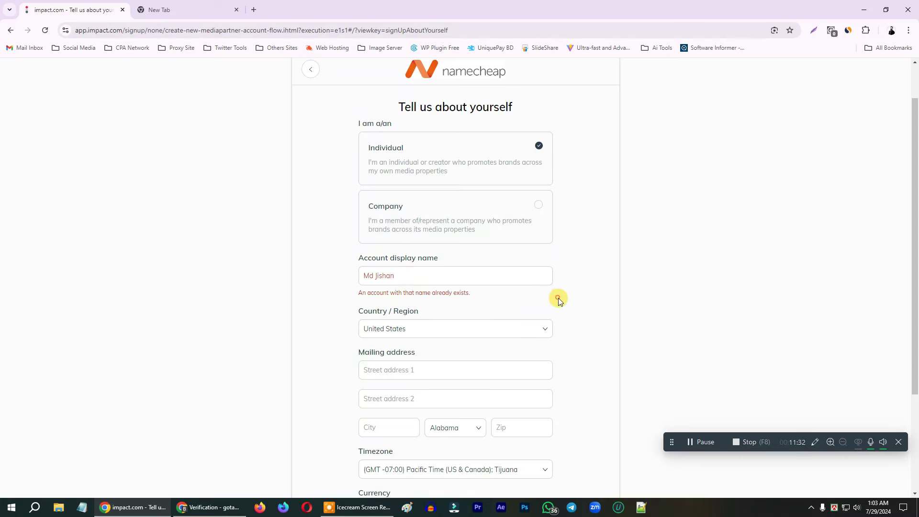
click(403, 278)
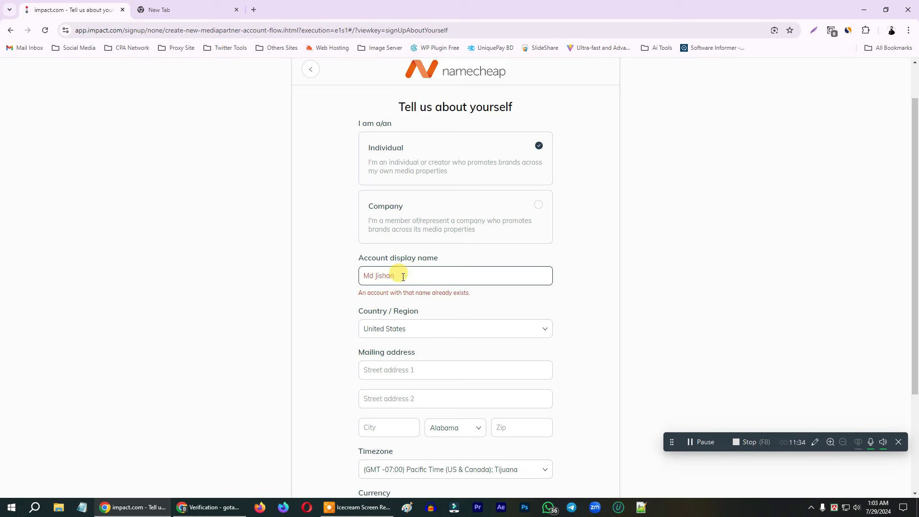
text(n)
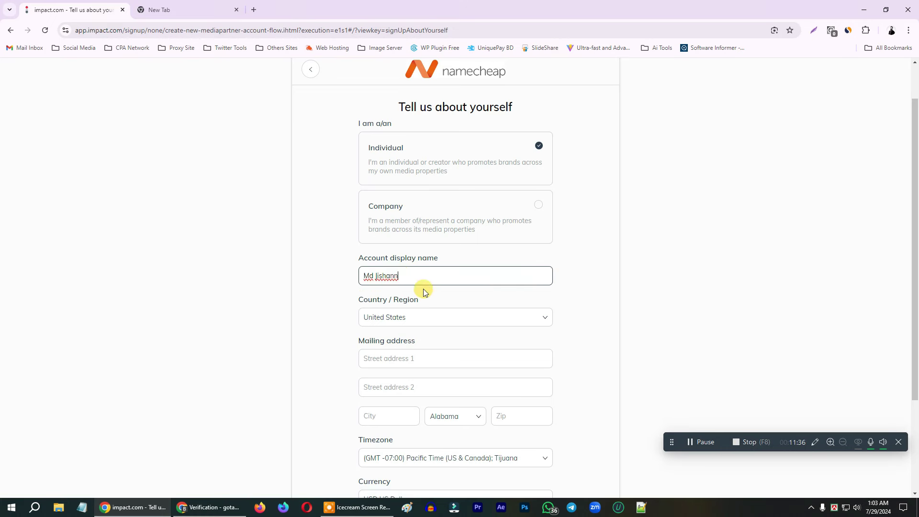
drag(405, 280, 357, 283)
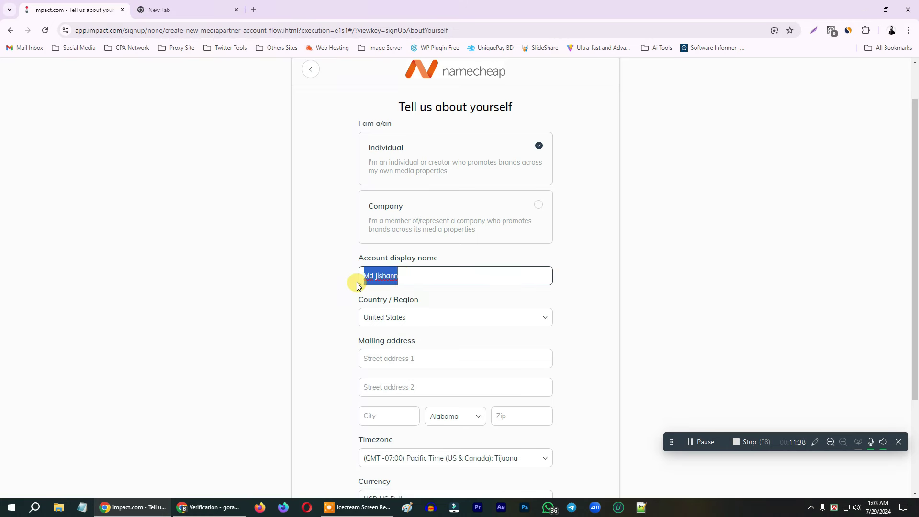
click(413, 281)
Set the profile country to Bangladesh
scroll(407, 276, down, 1)
click(413, 279)
click(404, 290)
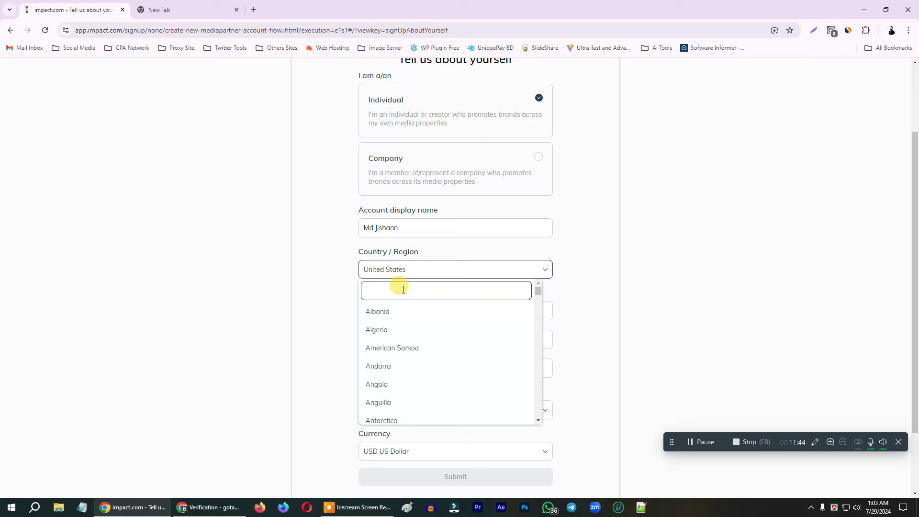
text(ban)
click(384, 348)
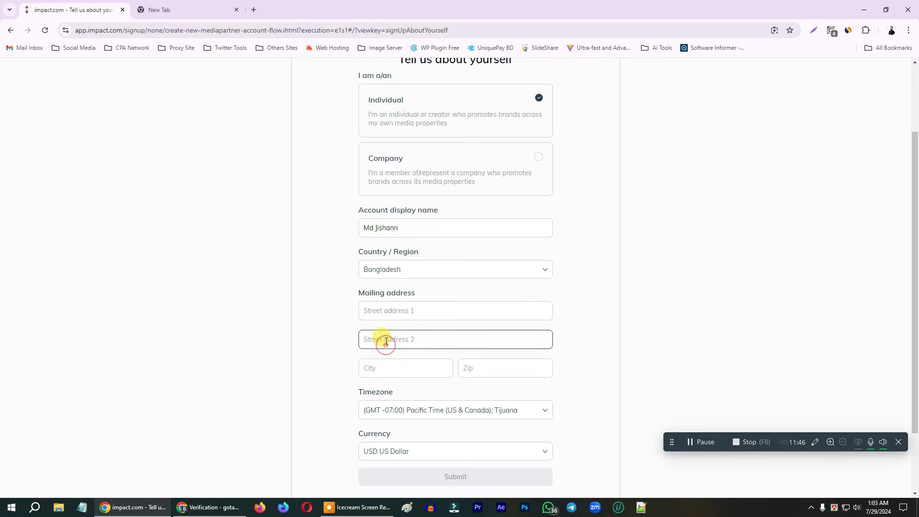
Fill in the mailing address: both address lines, the city, and the zip code
click(403, 310)
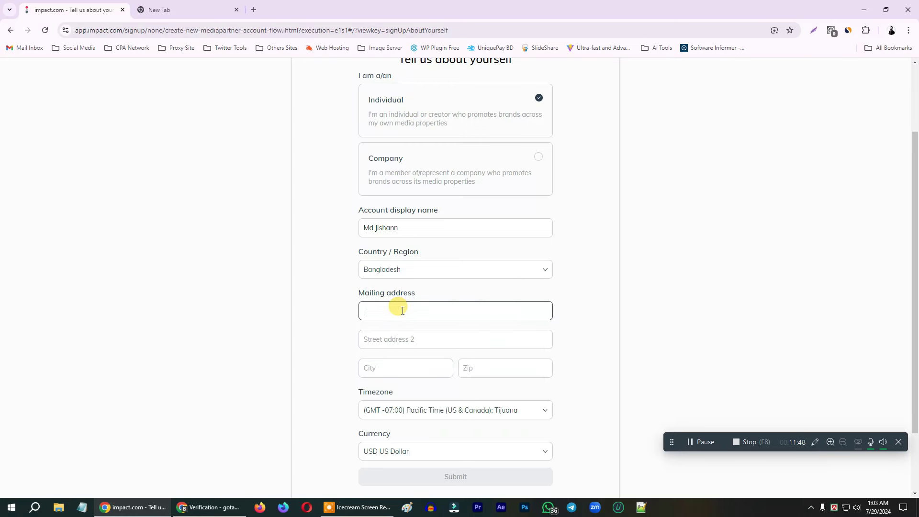
text(Kalkini, Madarupur)
click(391, 339)
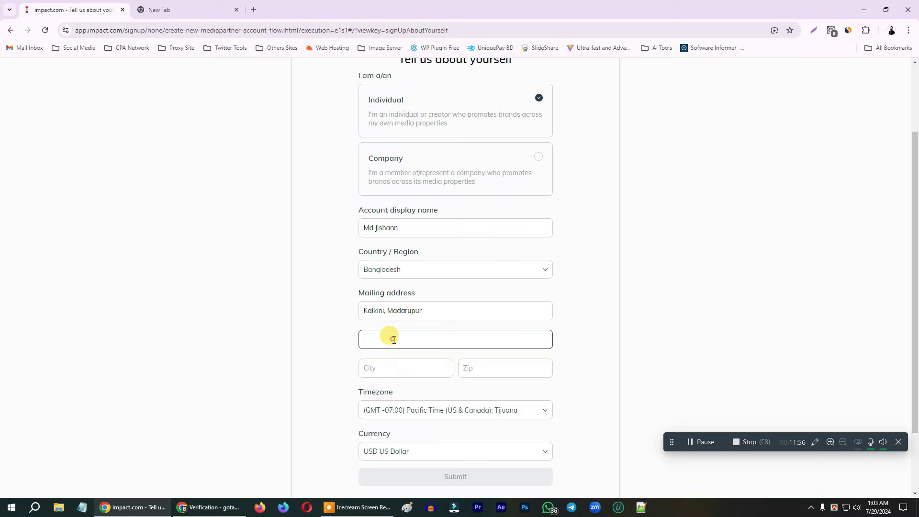
text(Dhaka Bangladesh)
click(376, 367)
text(Dak)
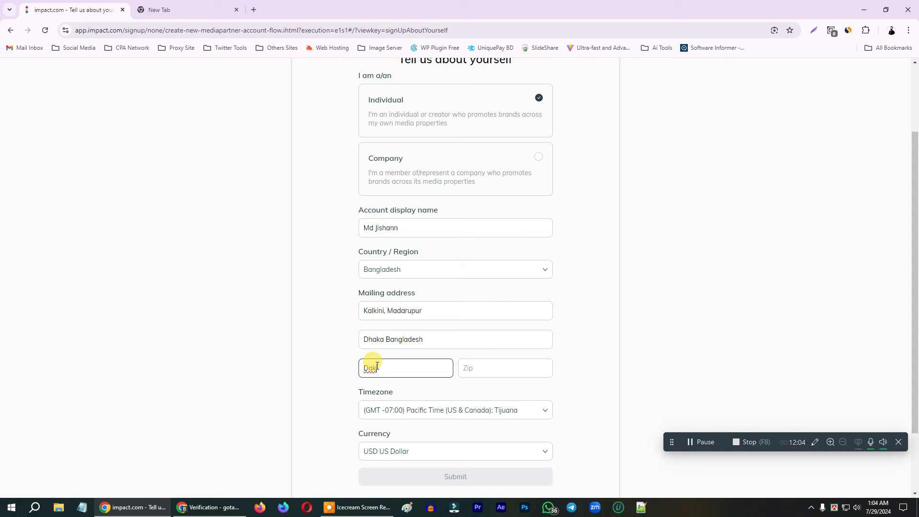
key(BackSpace)
text(haka)
click(479, 368)
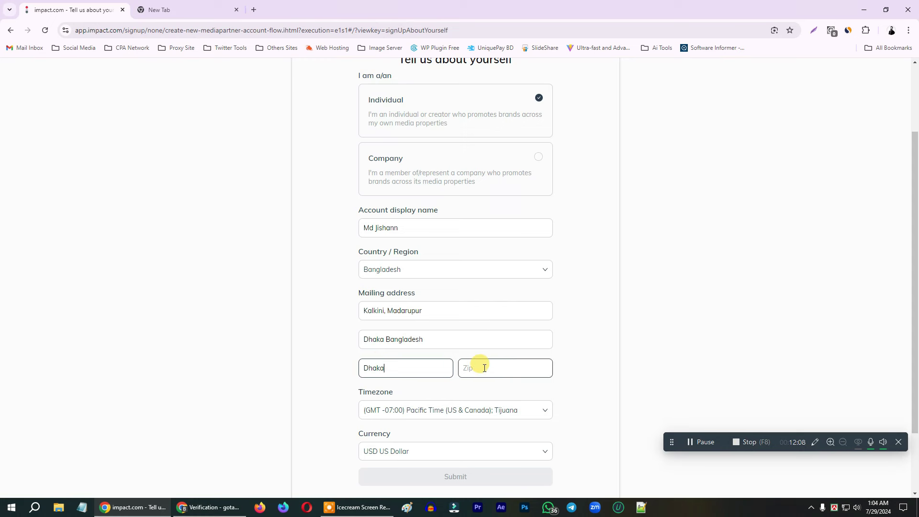
text(7920)
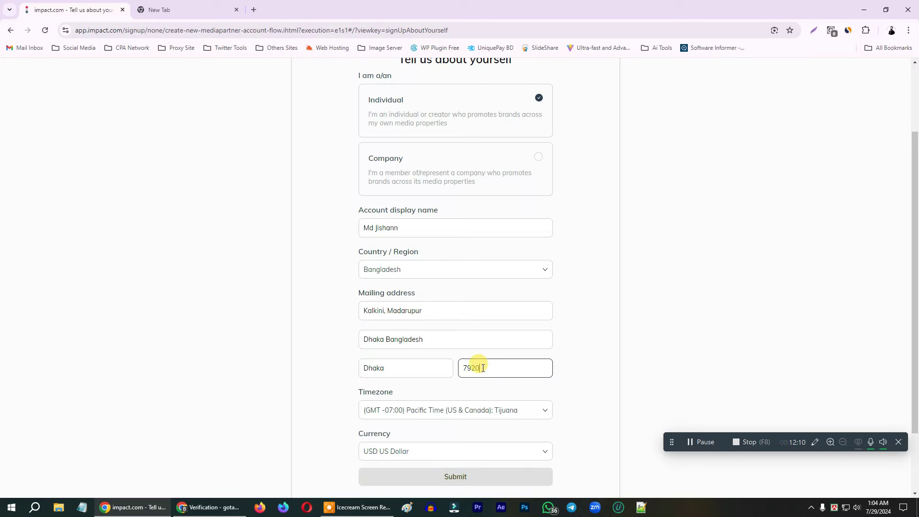
Set the timezone to (GMT +06:00) Astana, Dhaka, submit, and confirm USD as currency
scroll(454, 387, down, 2)
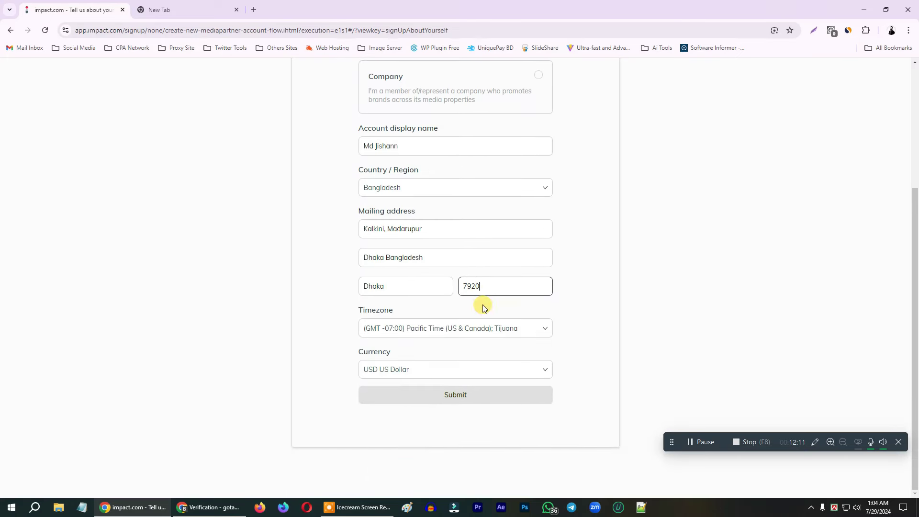
click(481, 330)
click(433, 350)
text(dhaka)
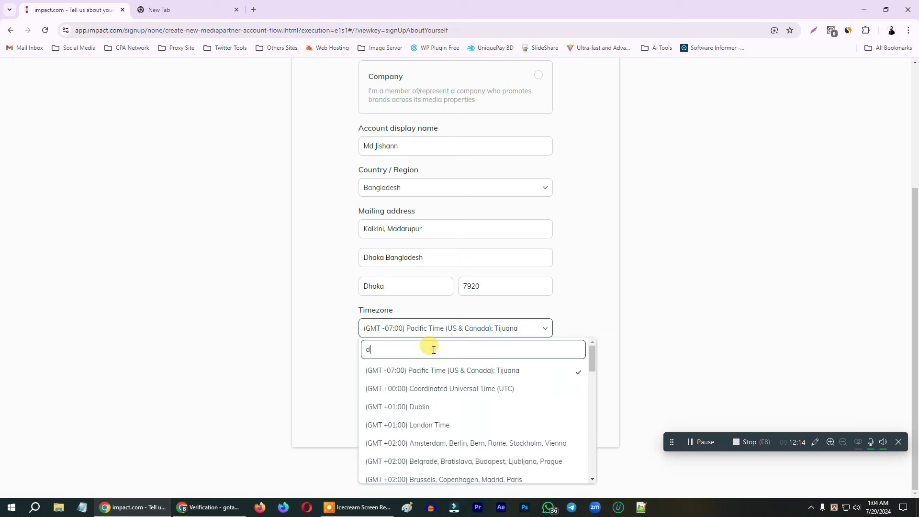
click(421, 389)
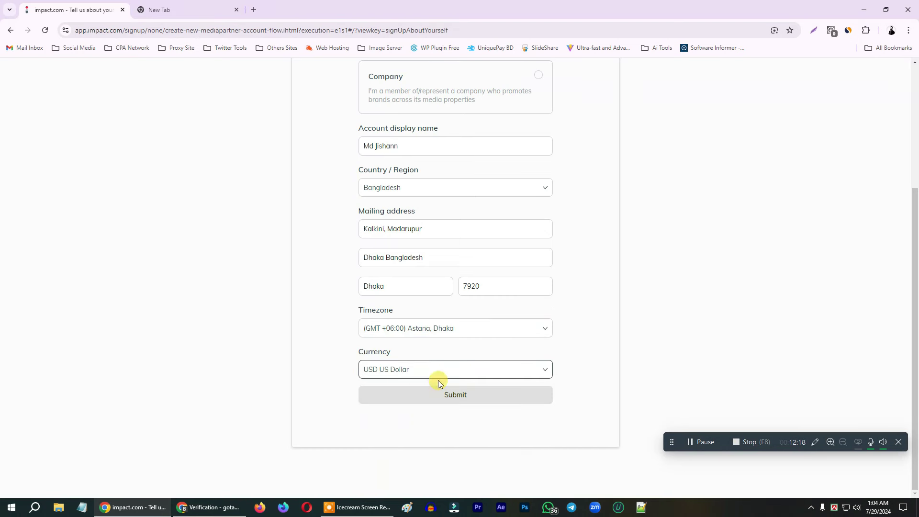
click(458, 397)
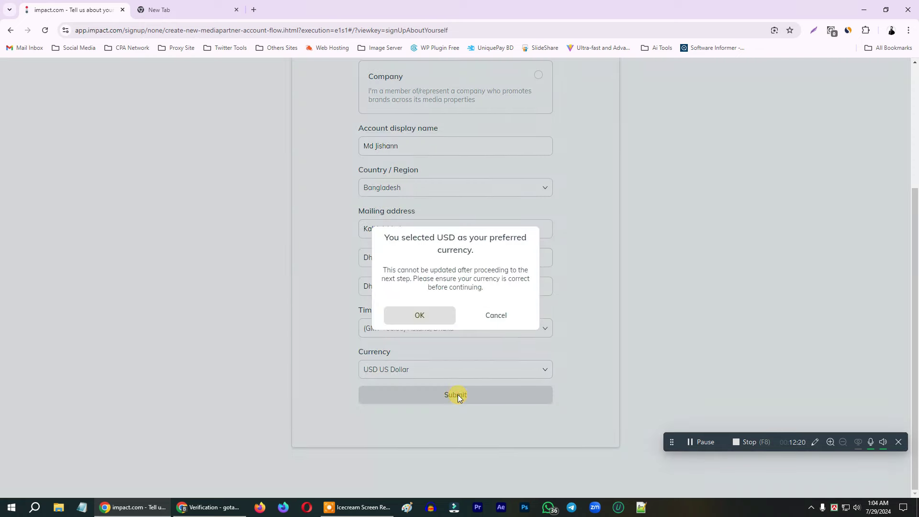
click(429, 316)
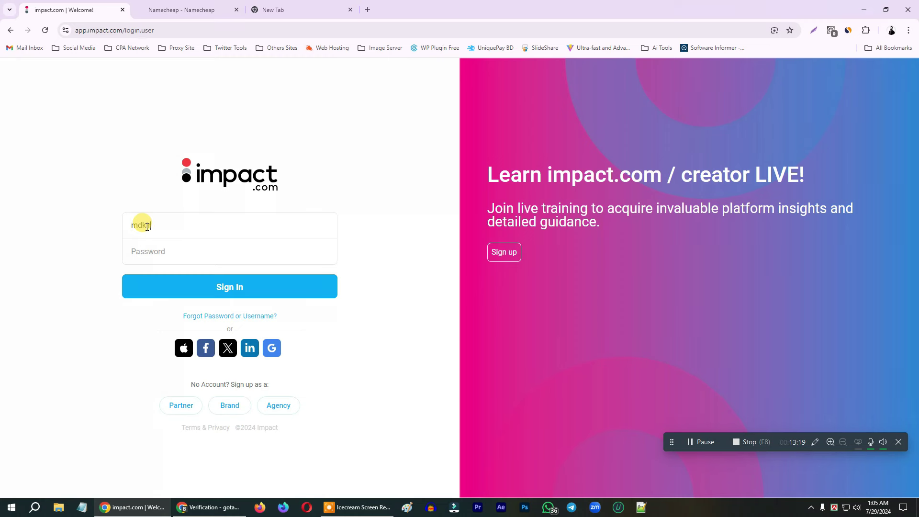
Enter the impact.com username and password and submit the sign-in
click(150, 247)
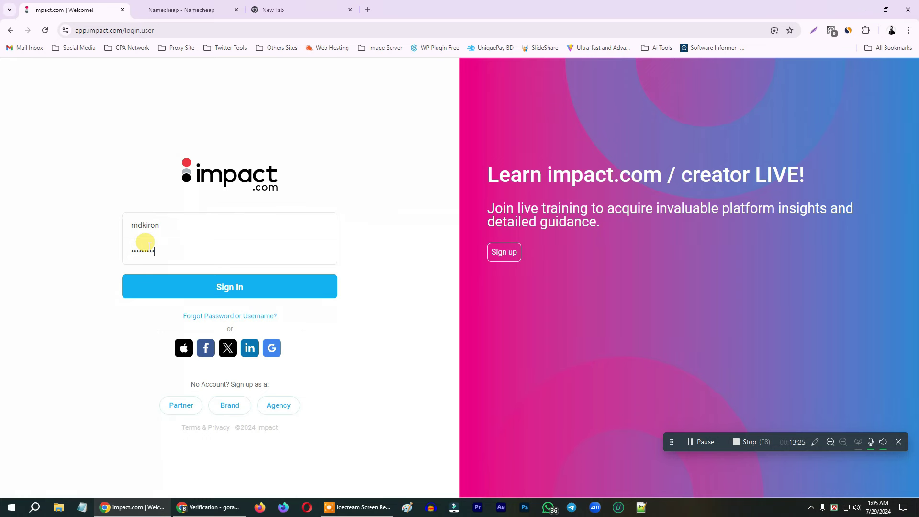
click(214, 288)
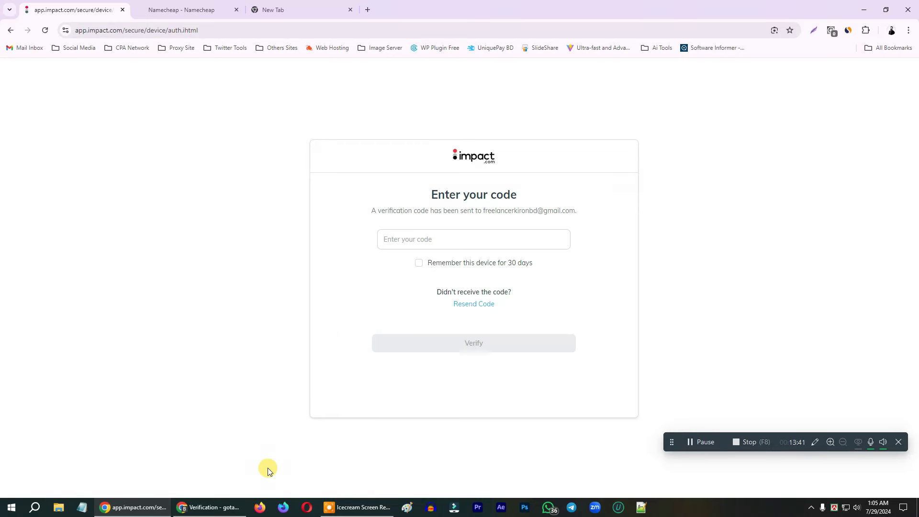
Enter the emailed verification code to verify the device and reach the dashboard
click(456, 239)
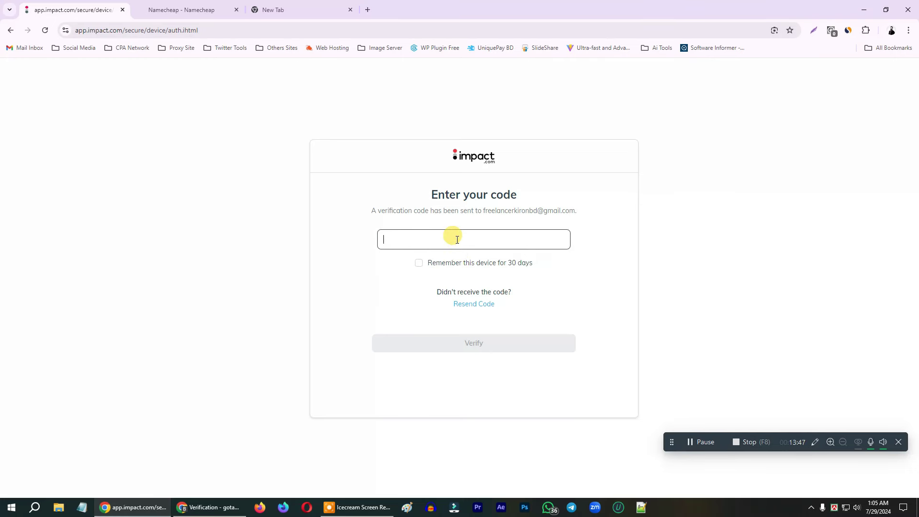
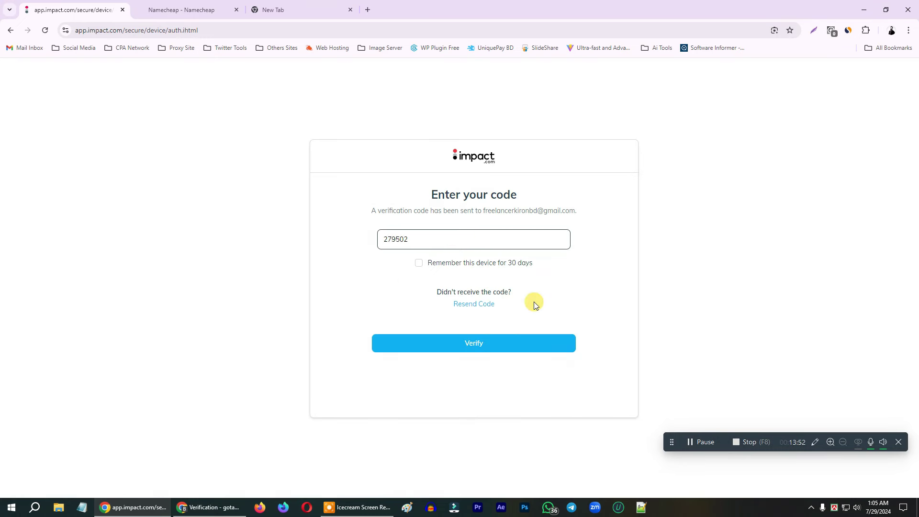
click(469, 344)
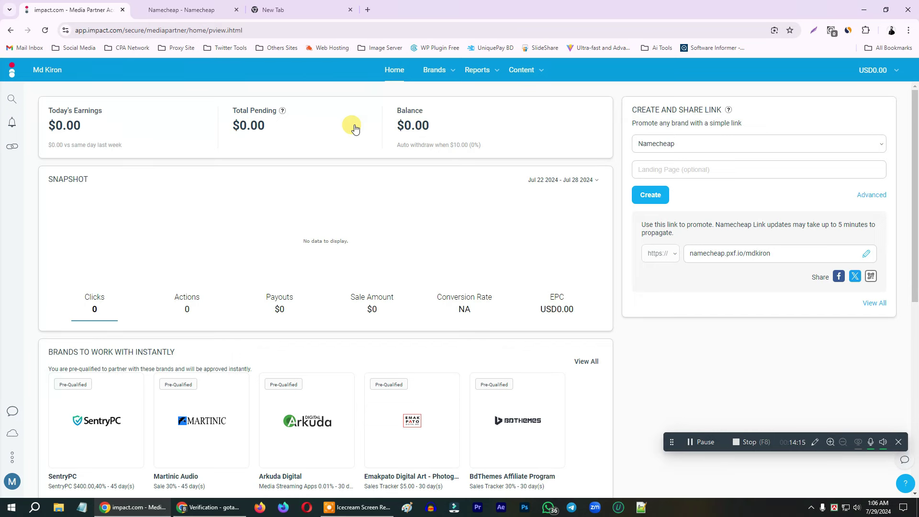
scroll(179, 208, down, 1)
scroll(287, 172, up, 1)
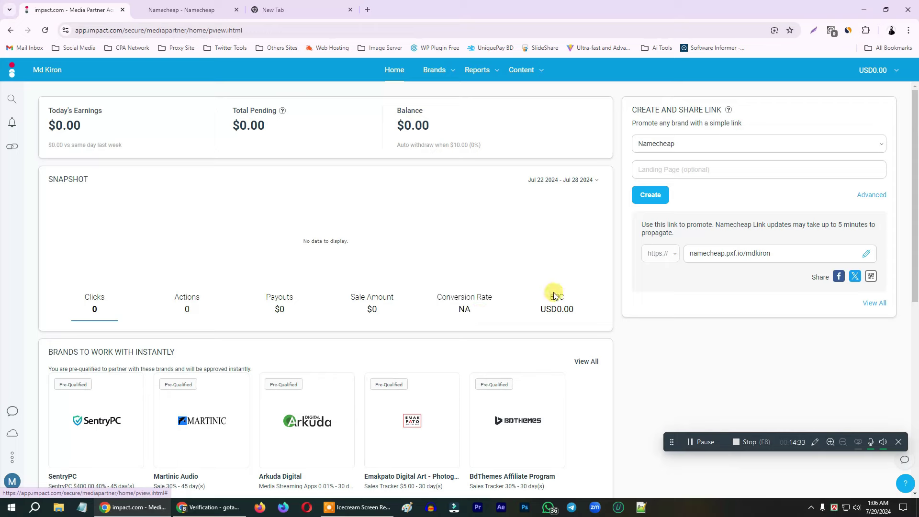
scroll(325, 300, down, 3)
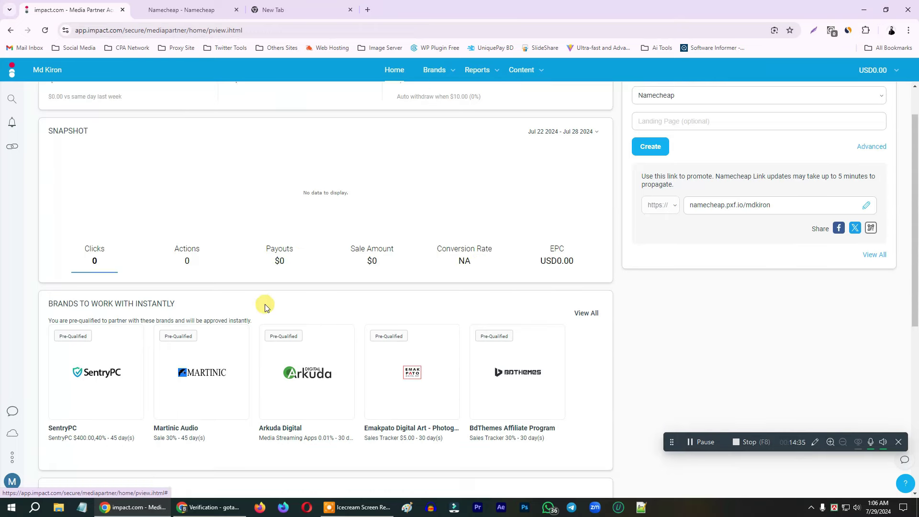
drag(47, 207, 175, 209)
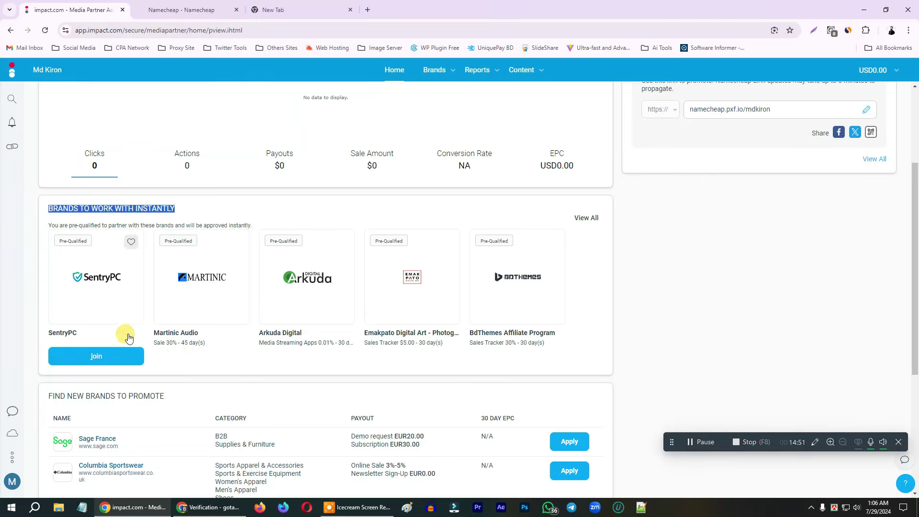
scroll(414, 360, down, 2)
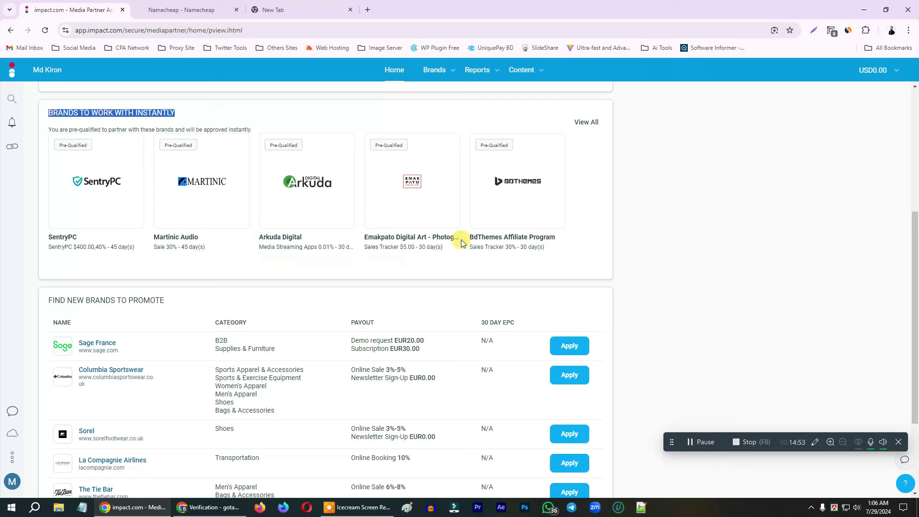
scroll(183, 259, down, 2)
drag(54, 204, 186, 208)
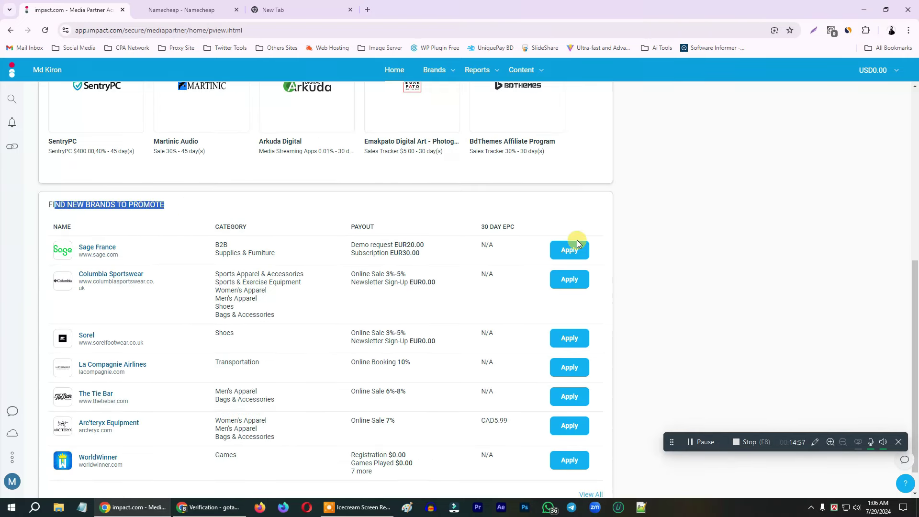
drag(405, 273, 349, 266)
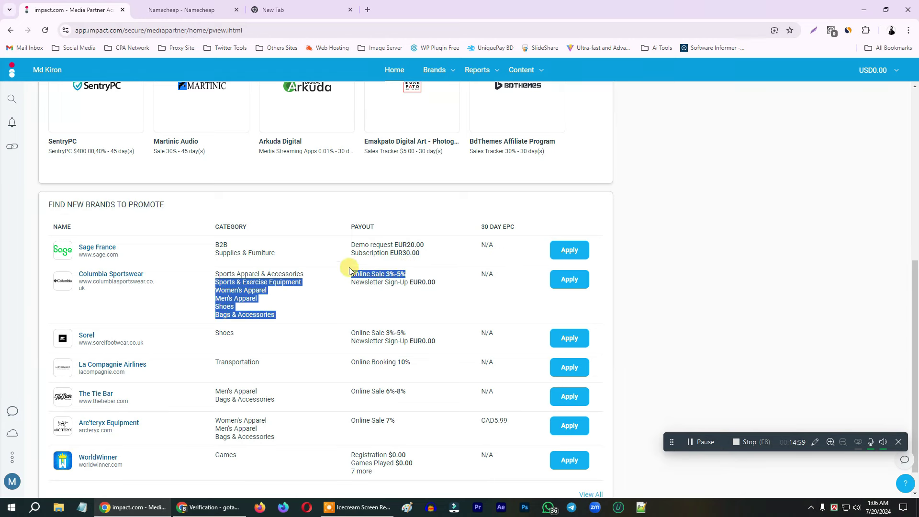
drag(435, 239, 401, 244)
drag(420, 331, 360, 343)
drag(420, 361, 351, 363)
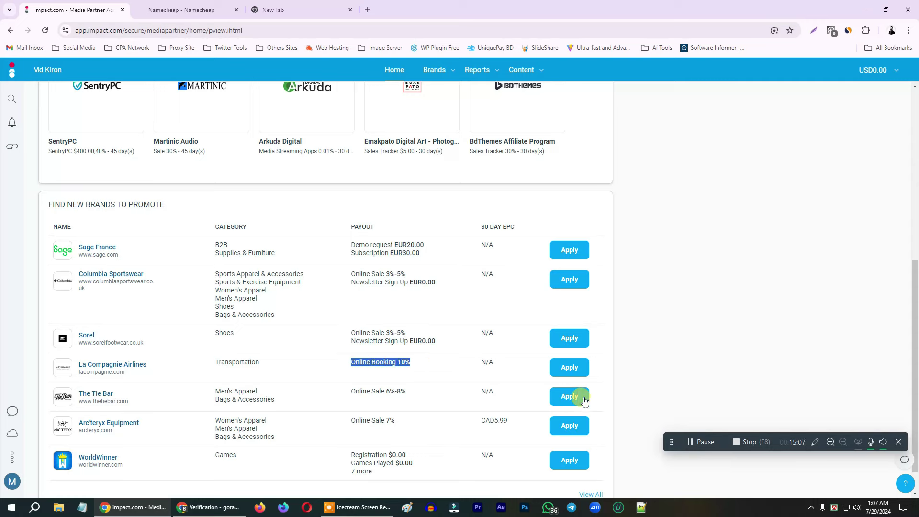
scroll(572, 386, down, 1)
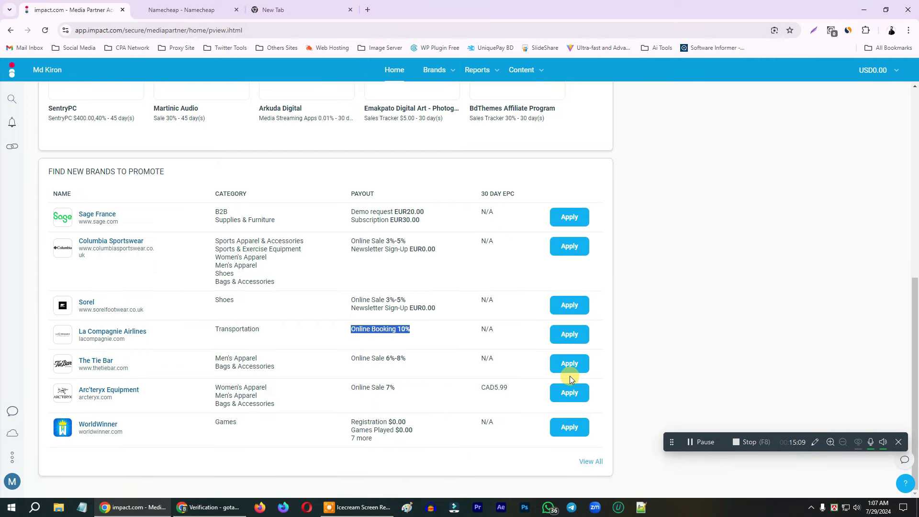
scroll(565, 378, up, 2)
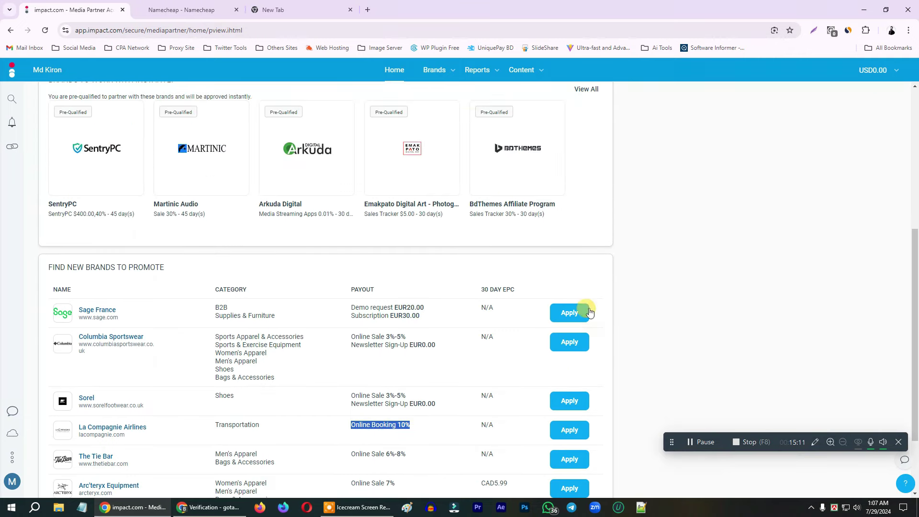
scroll(480, 249, up, 6)
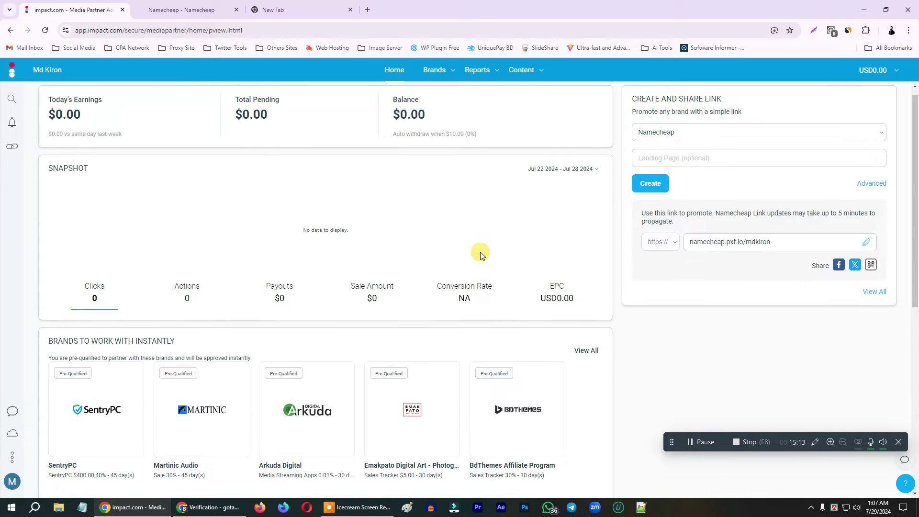
scroll(335, 219, down, 8)
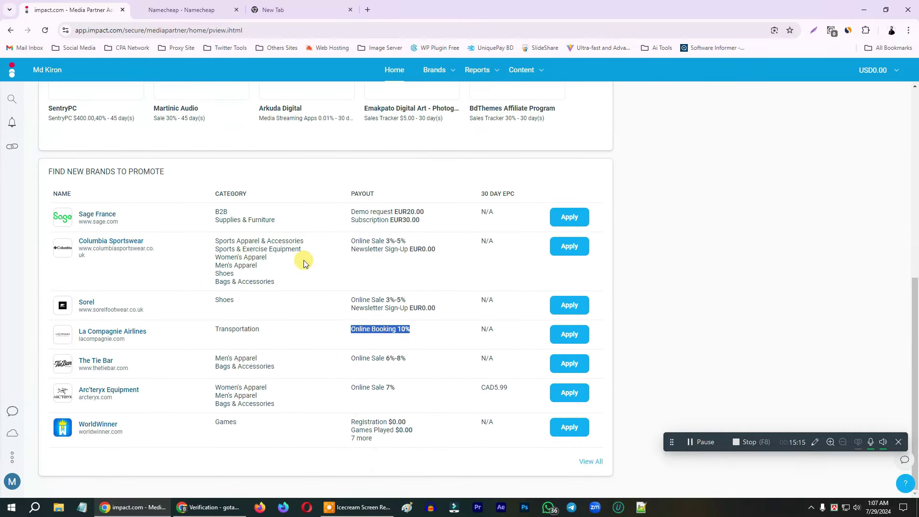
click(12, 457)
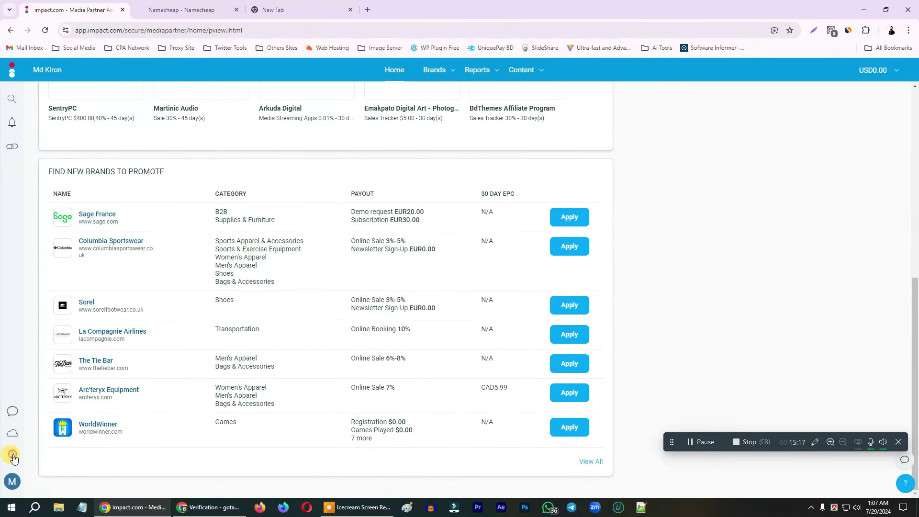
Open the account Settings page and go into Bank Account payment settings
click(52, 446)
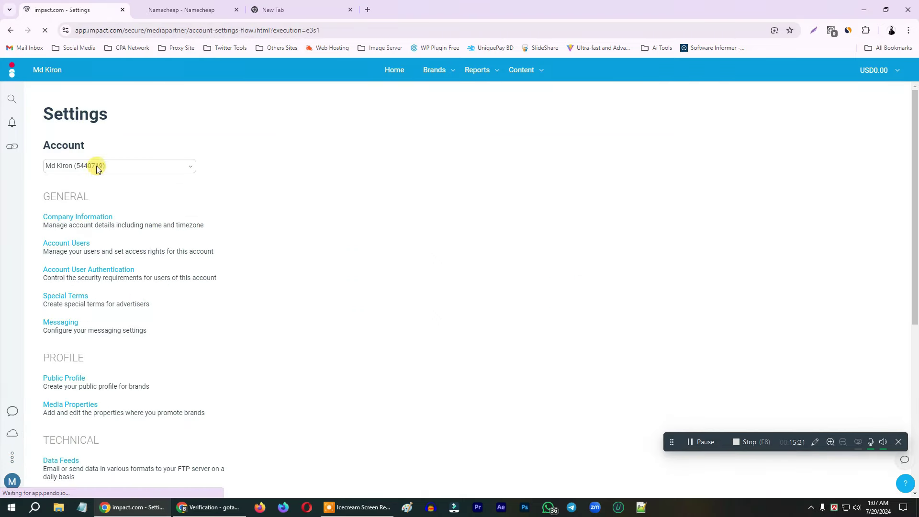
scroll(82, 207, down, 6)
scroll(69, 176, up, 4)
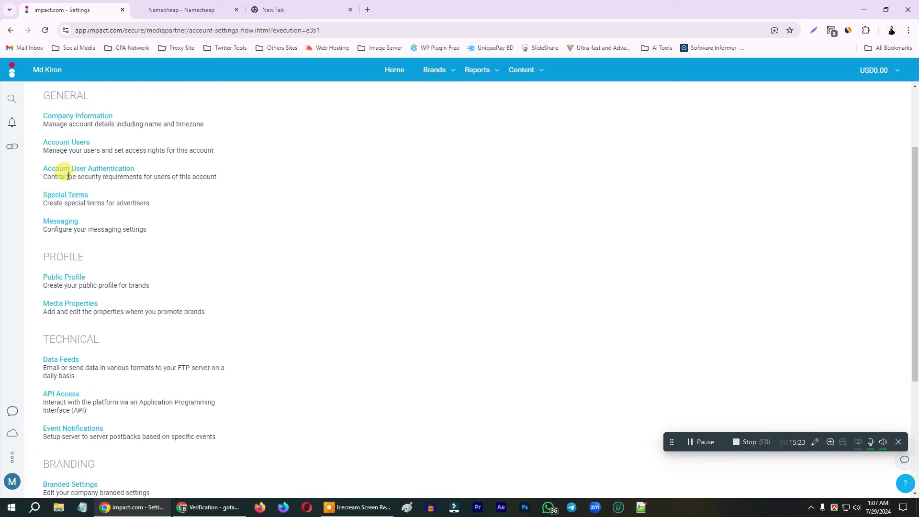
scroll(68, 175, up, 2)
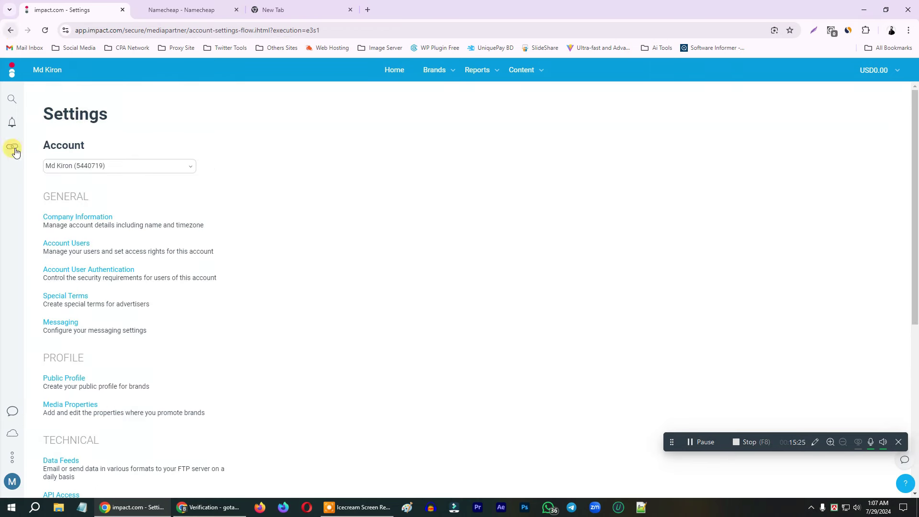
scroll(110, 232, down, 5)
scroll(133, 297, down, 1)
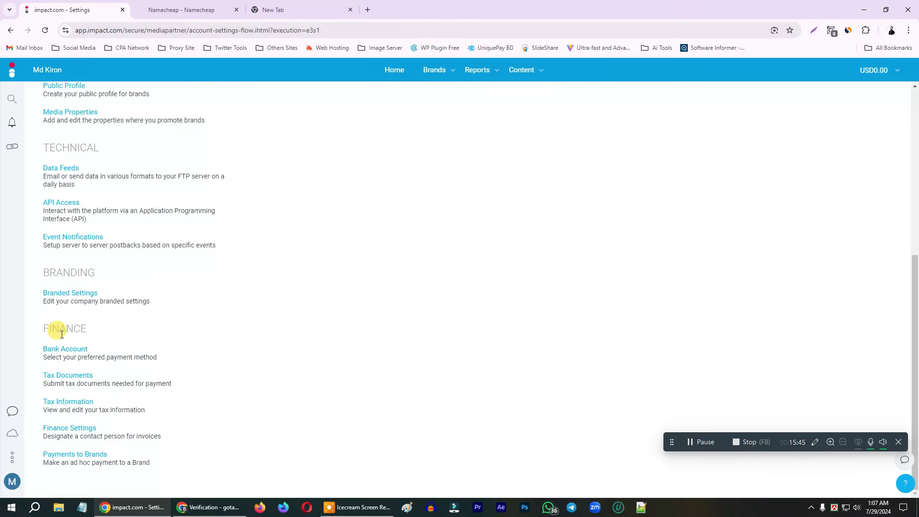
click(47, 345)
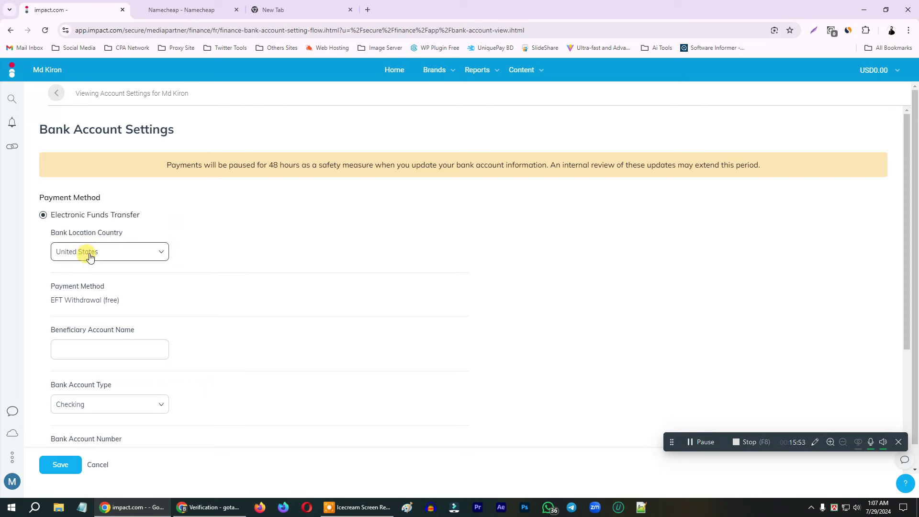
Set the bank location to Bangladesh and select the processing fee text
scroll(85, 282, down, 1)
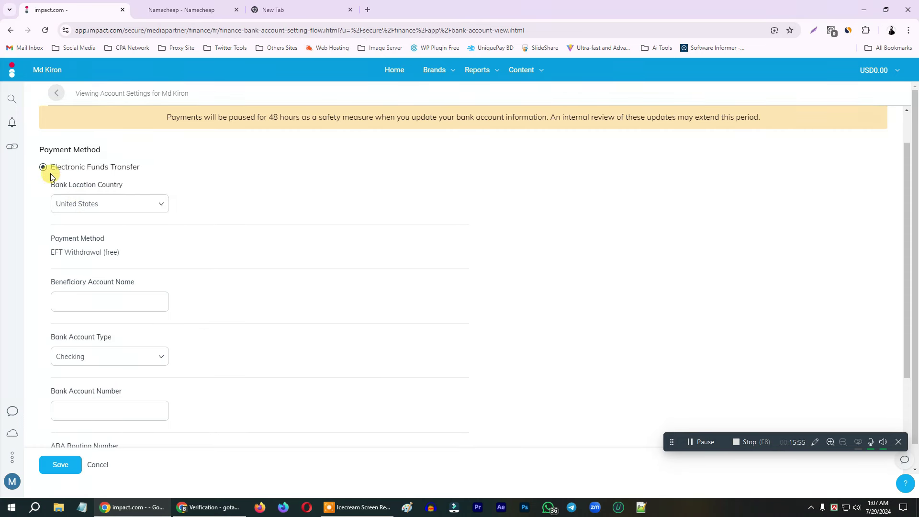
click(92, 204)
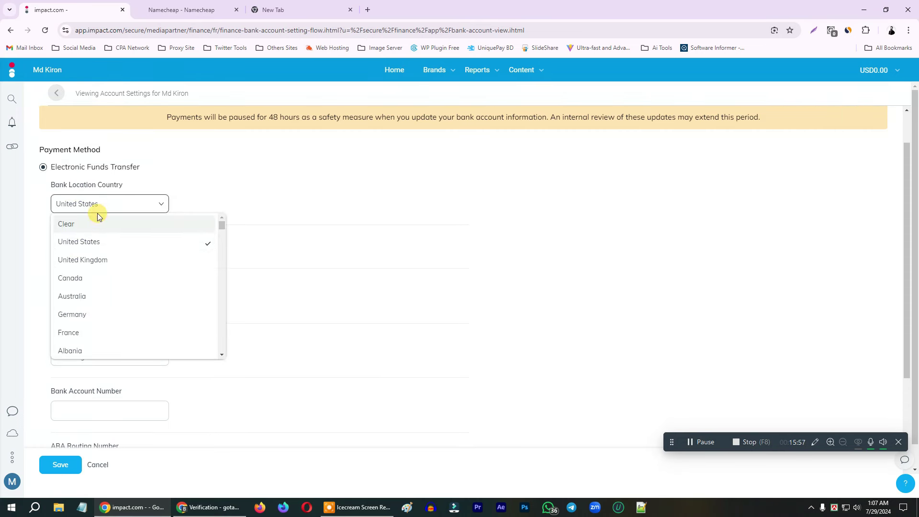
scroll(94, 281, down, 3)
scroll(93, 281, down, 3)
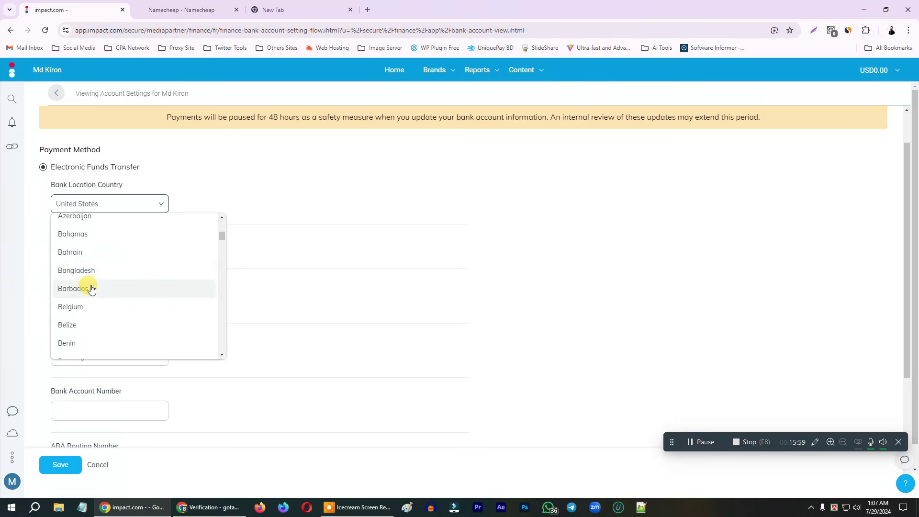
click(82, 269)
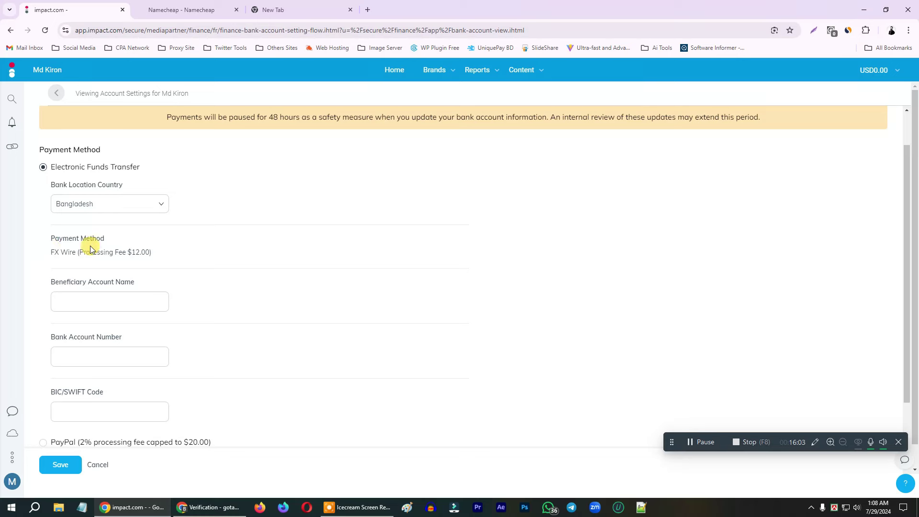
click(153, 254)
drag(154, 254, 88, 252)
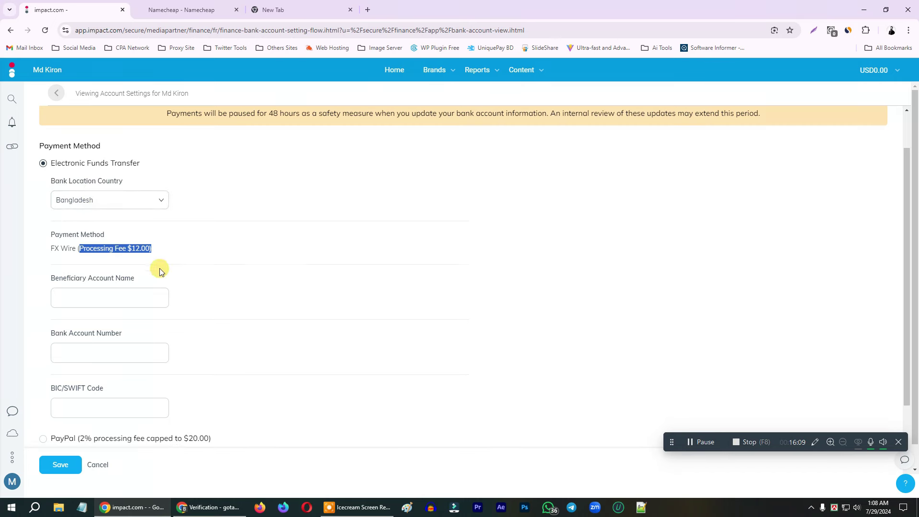
Step through the beneficiary account name, account number and BIC/SWIFT Code fields
scroll(153, 267, down, 1)
click(76, 256)
click(79, 302)
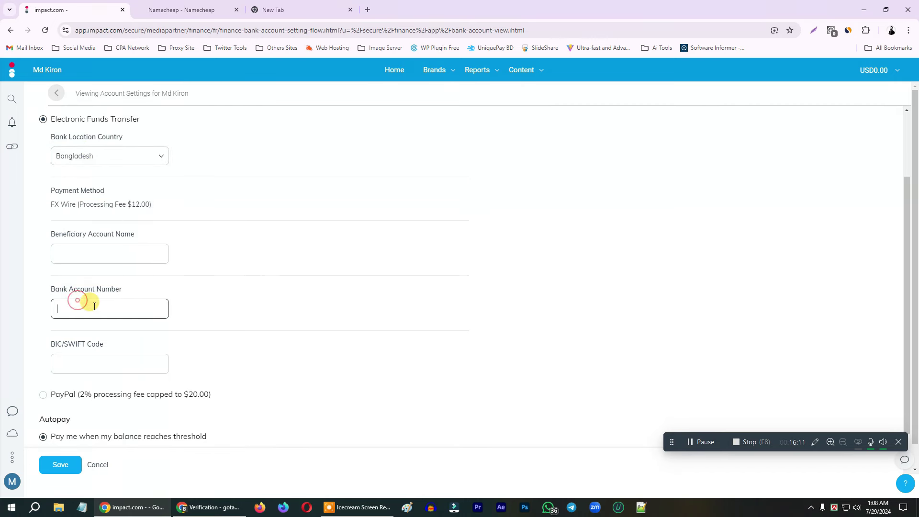
click(75, 251)
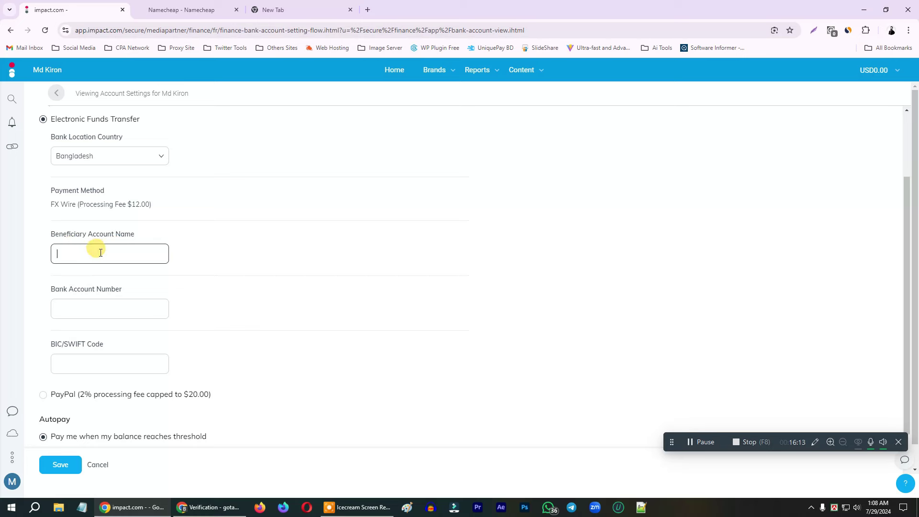
click(61, 307)
click(75, 364)
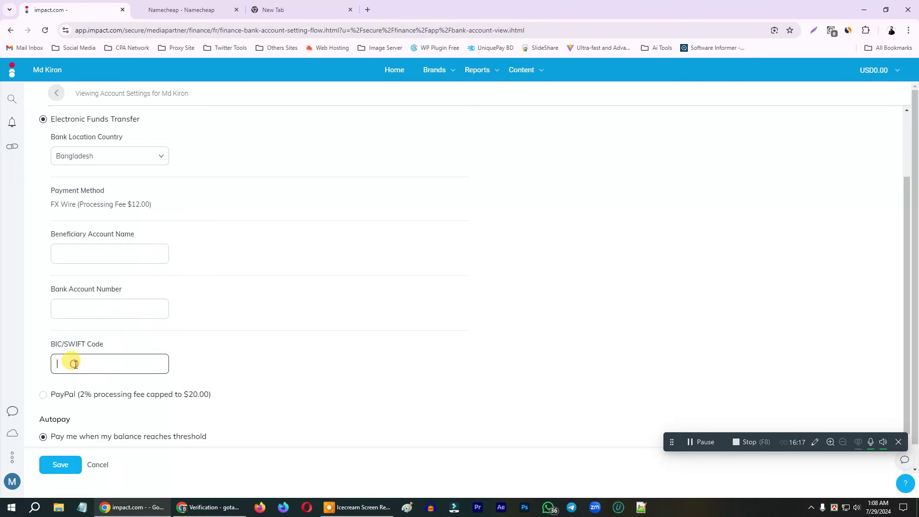
scroll(90, 354, down, 1)
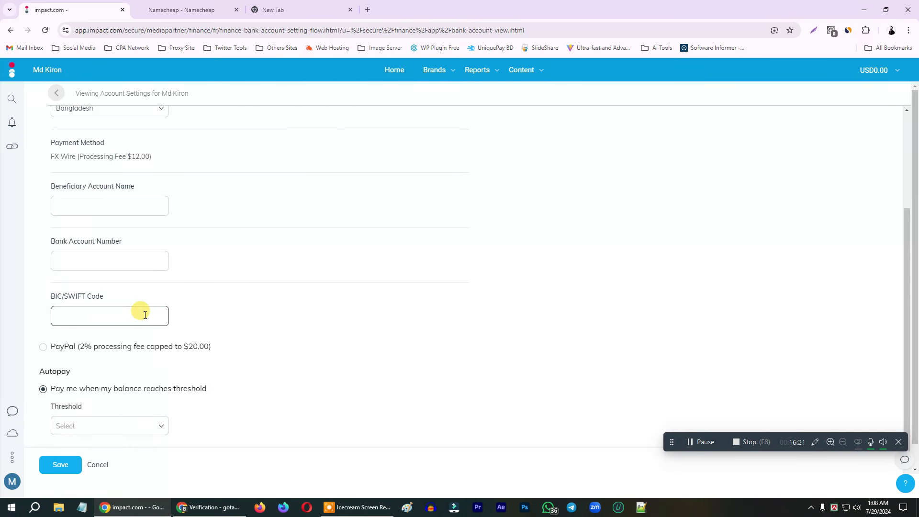
scroll(62, 362, down, 1)
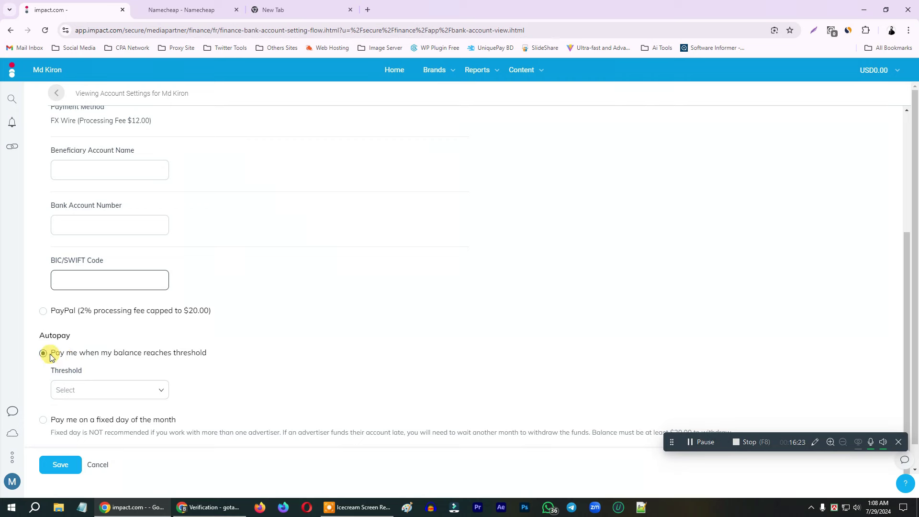
Set the autopay payout threshold to $20
click(93, 399)
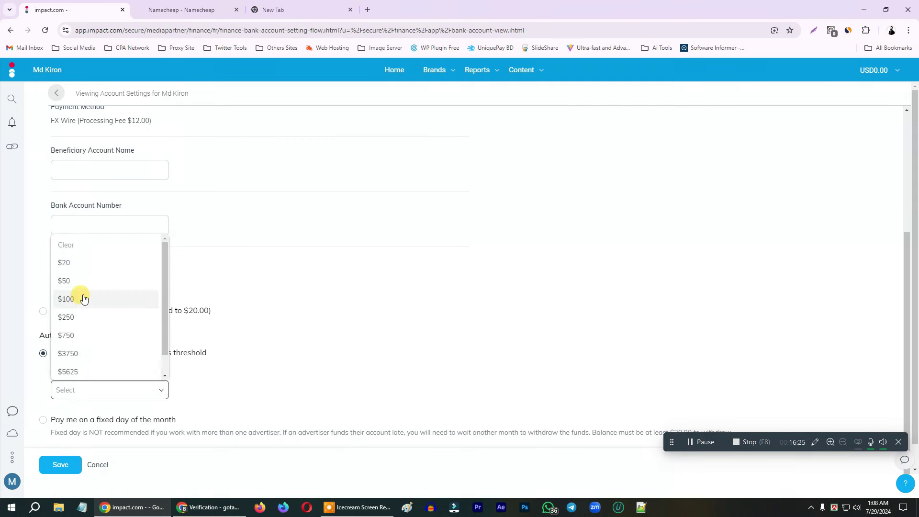
scroll(77, 287, up, 1)
click(65, 311)
scroll(117, 384, down, 1)
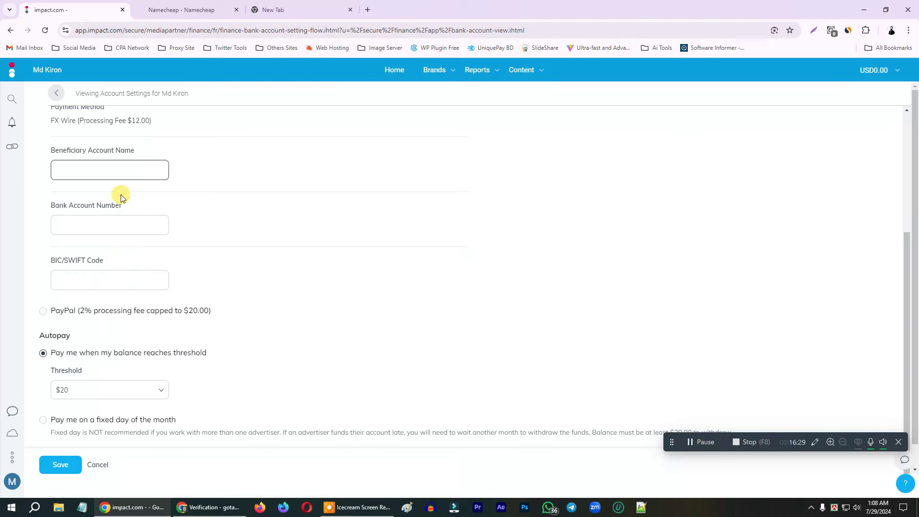
scroll(108, 343, down, 1)
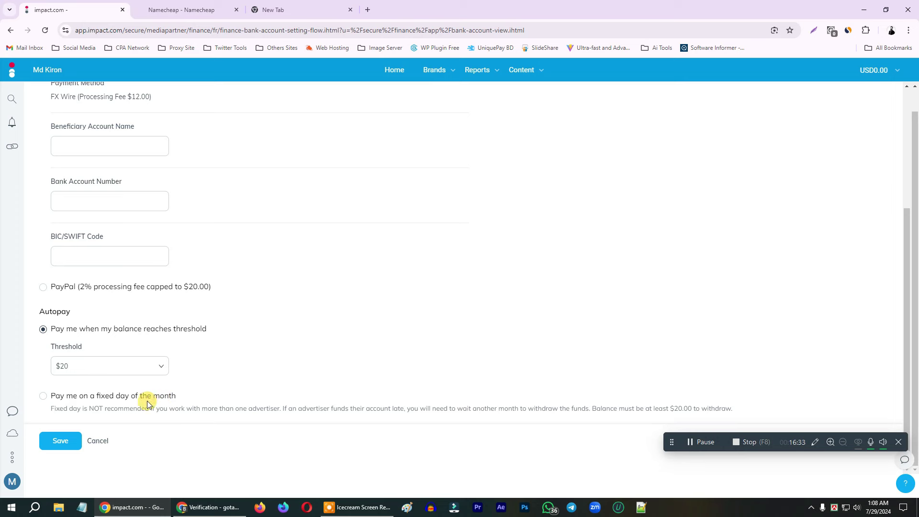
Save the bank account settings and return to the account Settings page
click(53, 443)
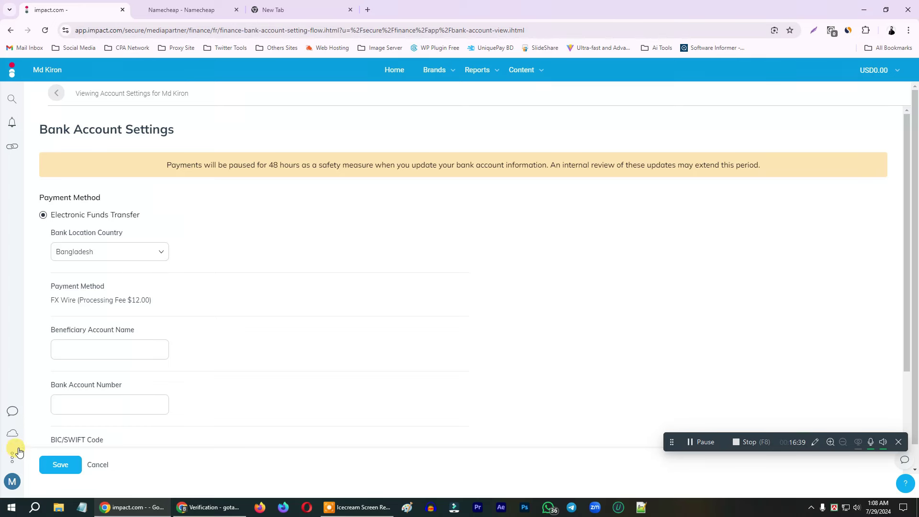
mouse_move(11, 434)
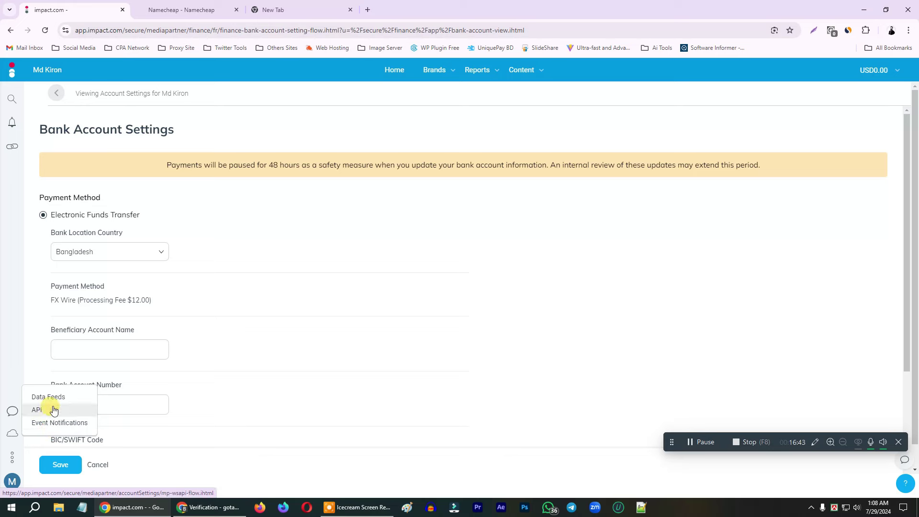
mouse_move(20, 459)
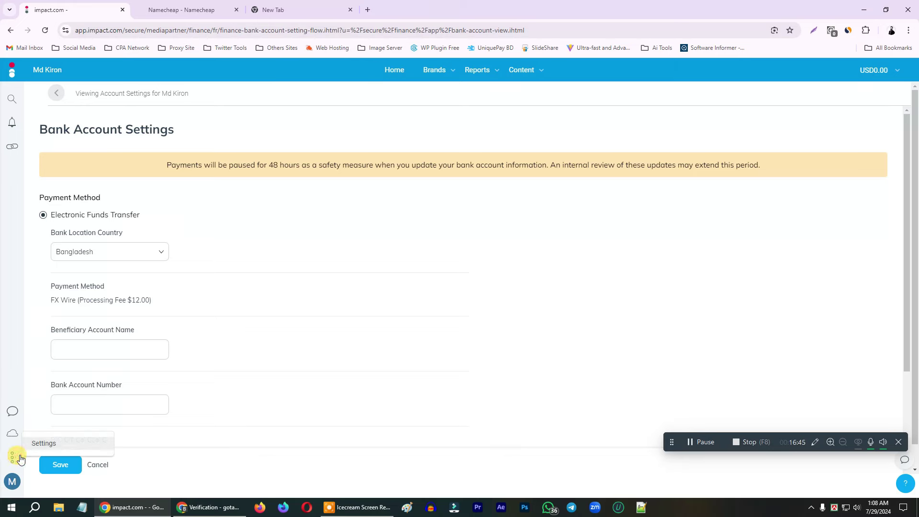
click(54, 88)
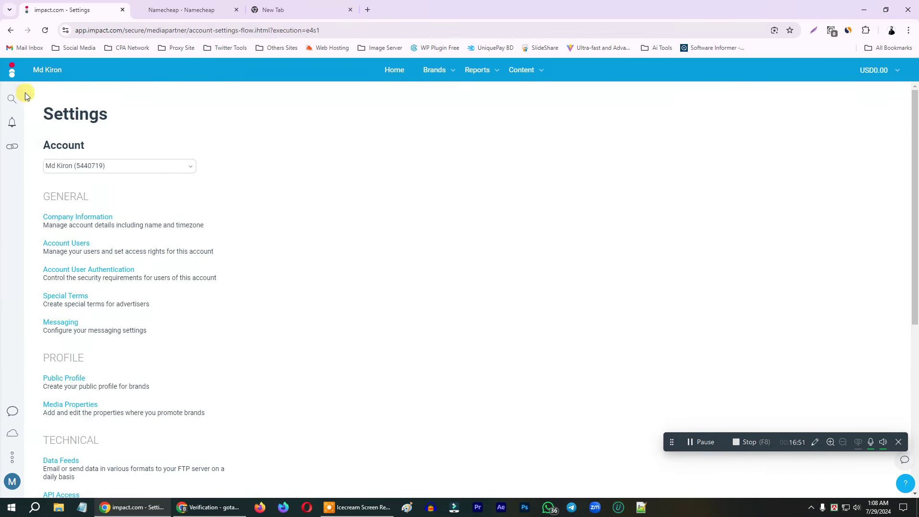
click(129, 70)
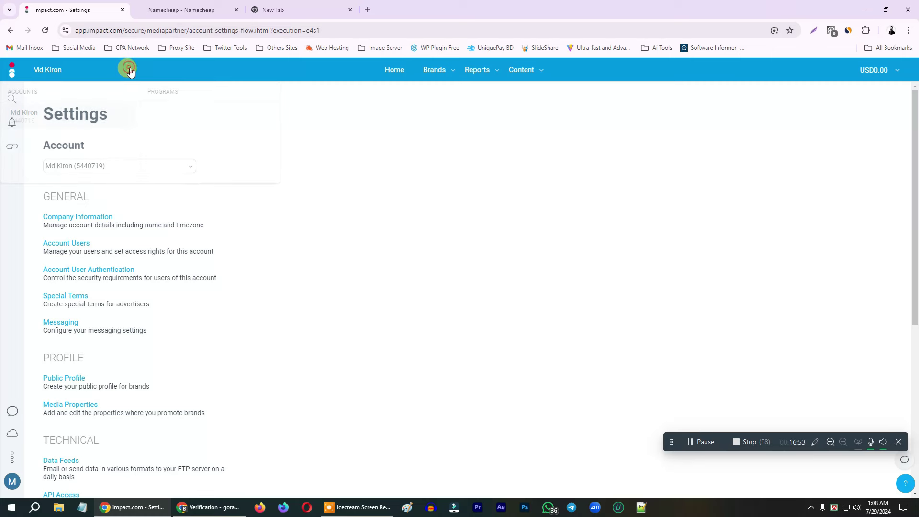
click(319, 129)
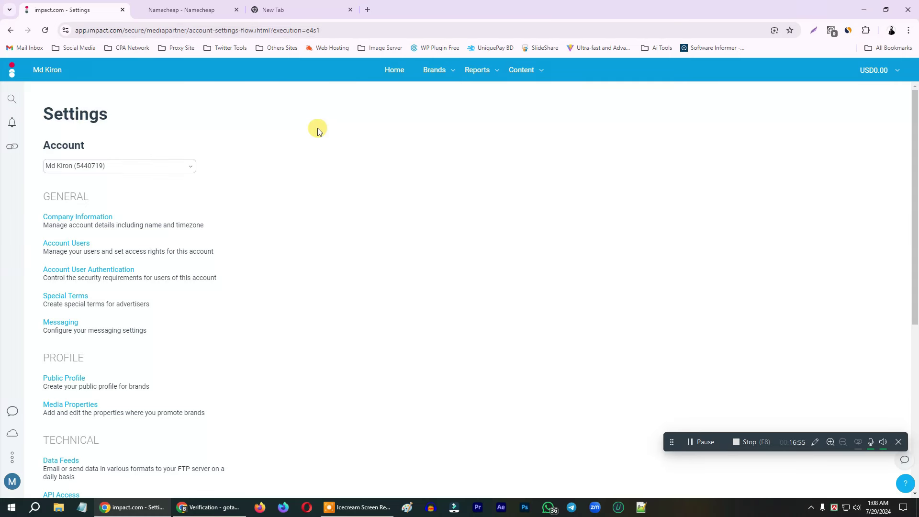
In the create-and-share-link panel, choose Namecheap as the brand and reveal the advanced Sub ID fields
click(12, 148)
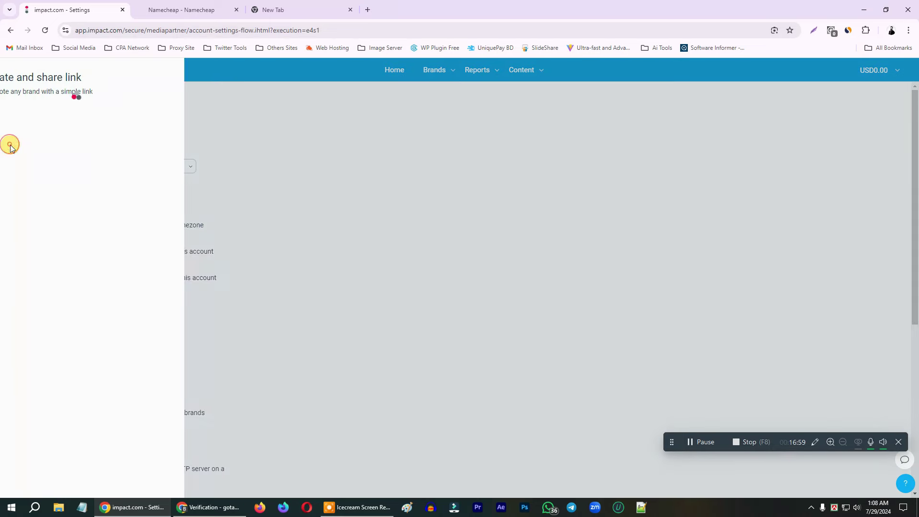
click(78, 113)
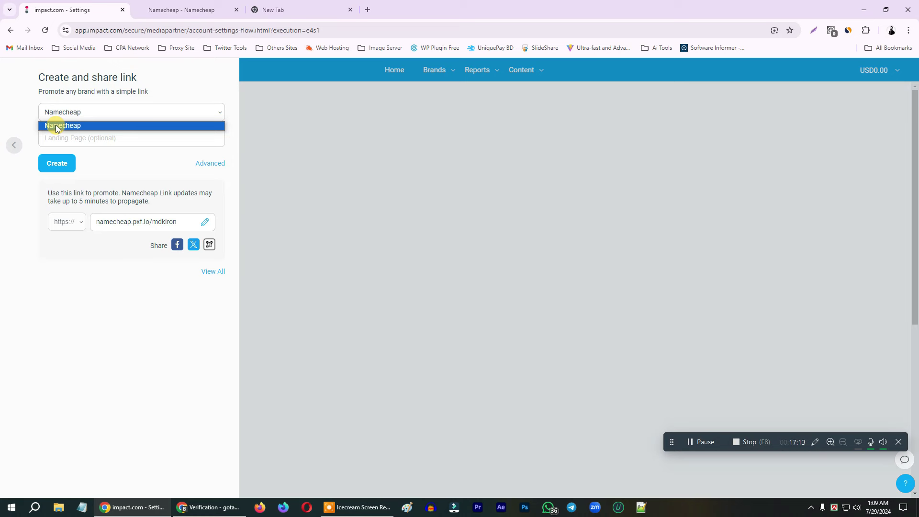
click(56, 125)
click(73, 138)
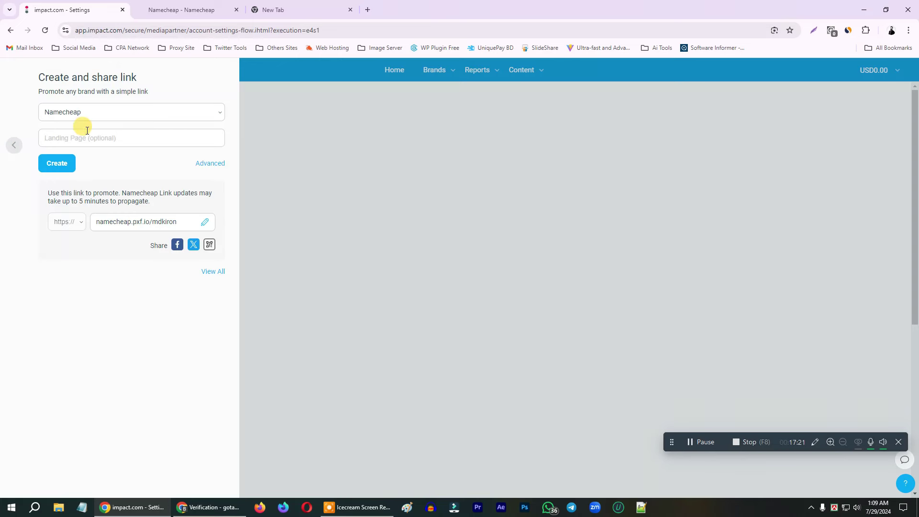
click(211, 164)
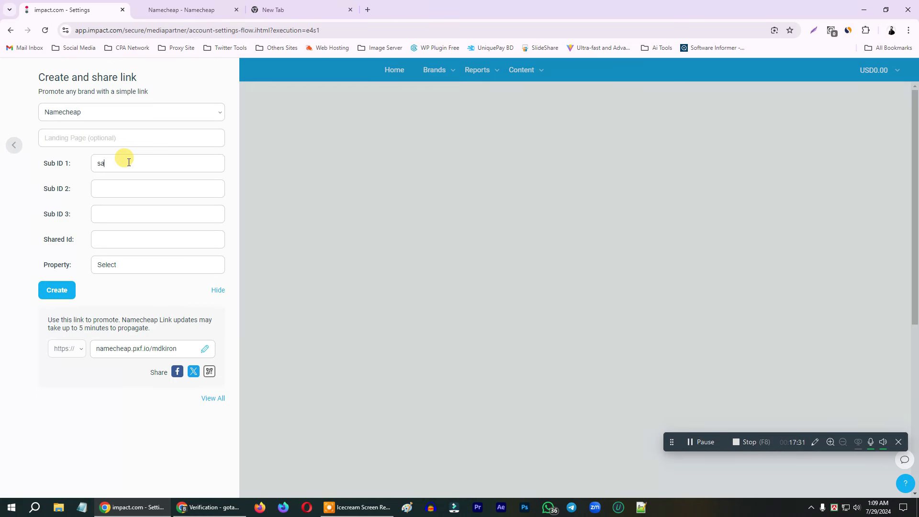
Fill Sub ID 2, Sub ID 3 and Shared Id with short name values
click(121, 190)
text(joy)
click(138, 205)
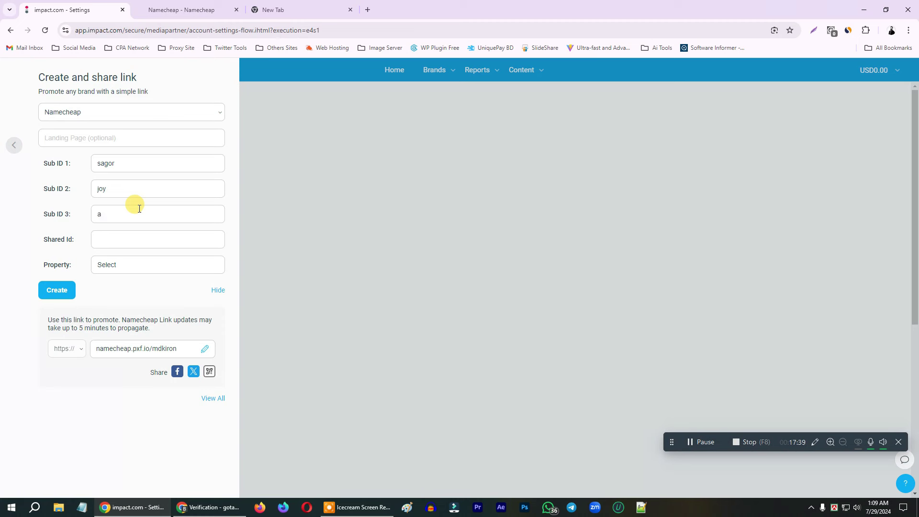
click(125, 238)
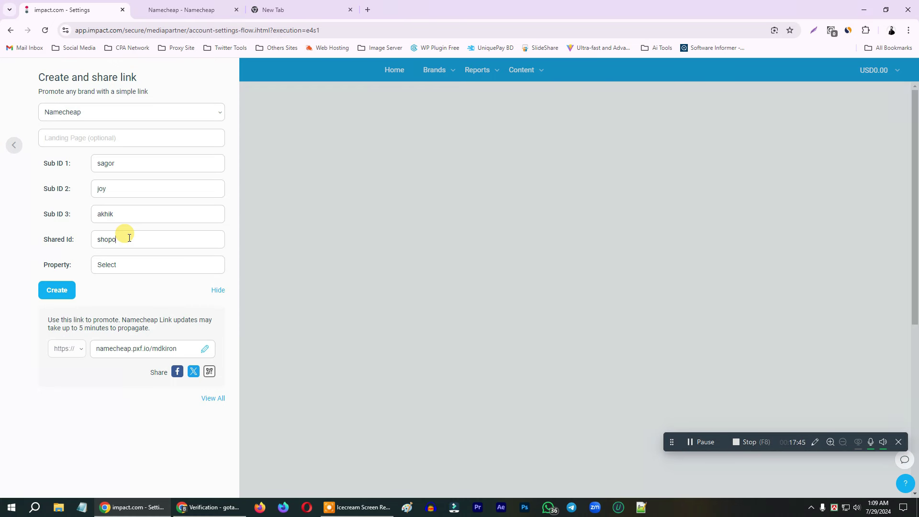
Choose Twitter as the promotion property and collapse the extra fields
click(117, 266)
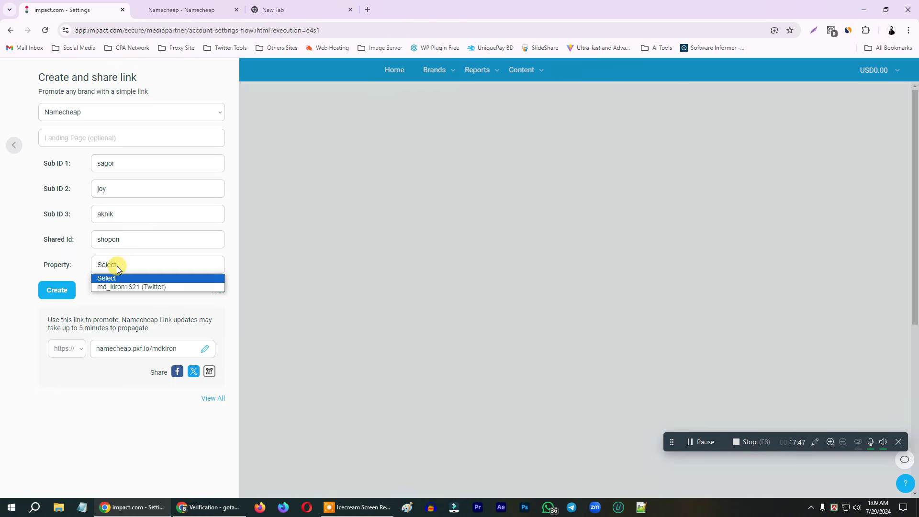
click(129, 287)
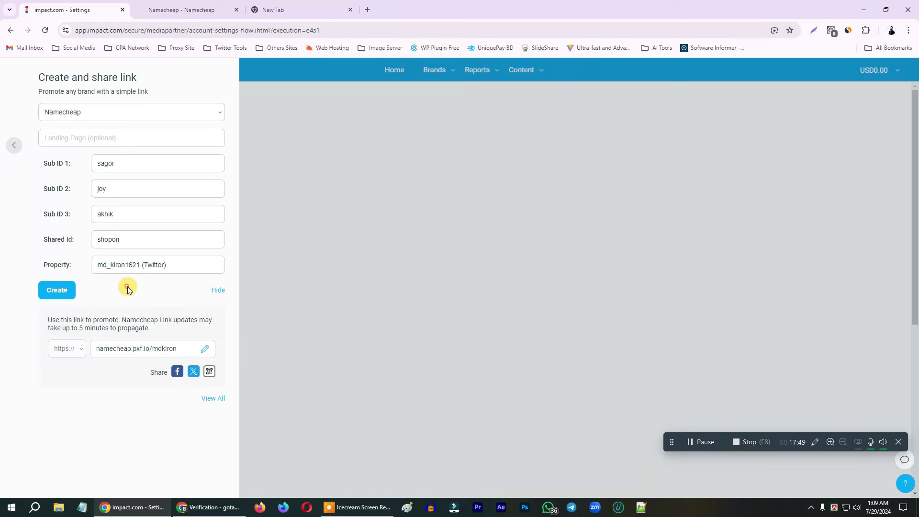
click(152, 268)
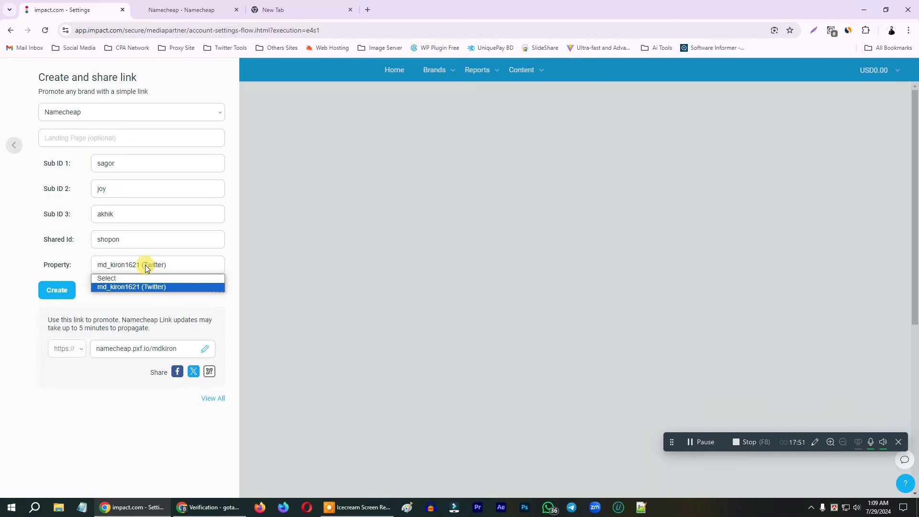
click(143, 287)
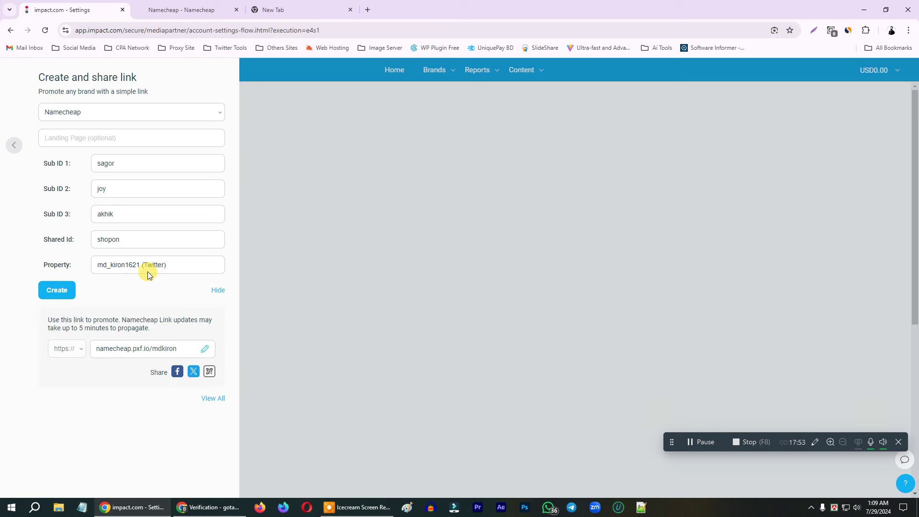
click(124, 265)
click(121, 288)
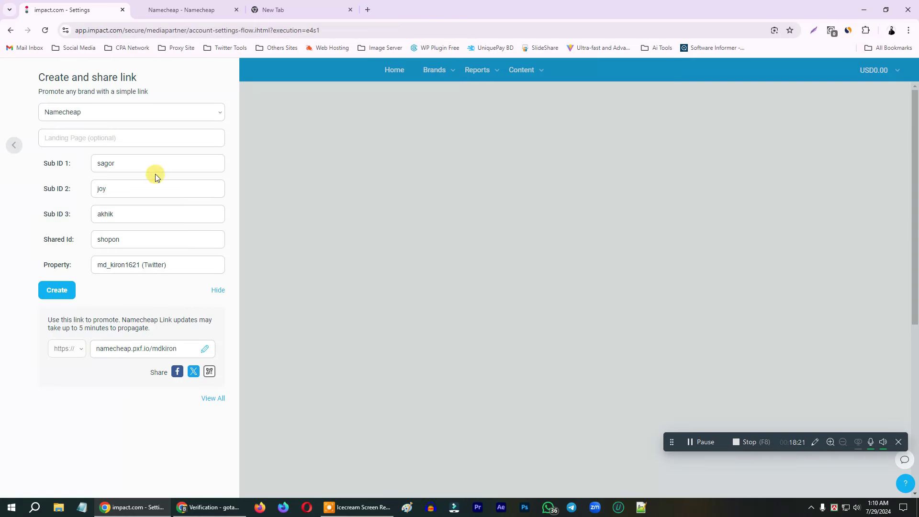
click(217, 291)
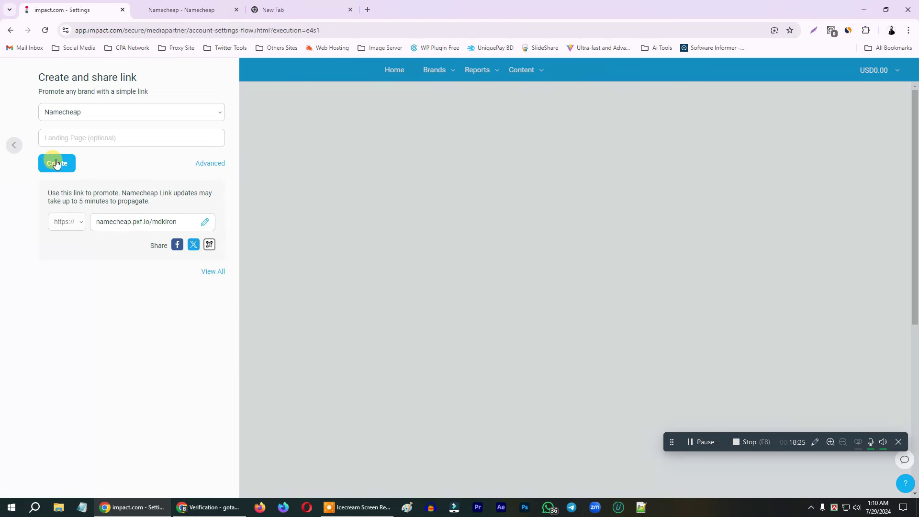
Generate a new Namecheap tracking link and re-check the collapsed Sub ID fields
click(53, 165)
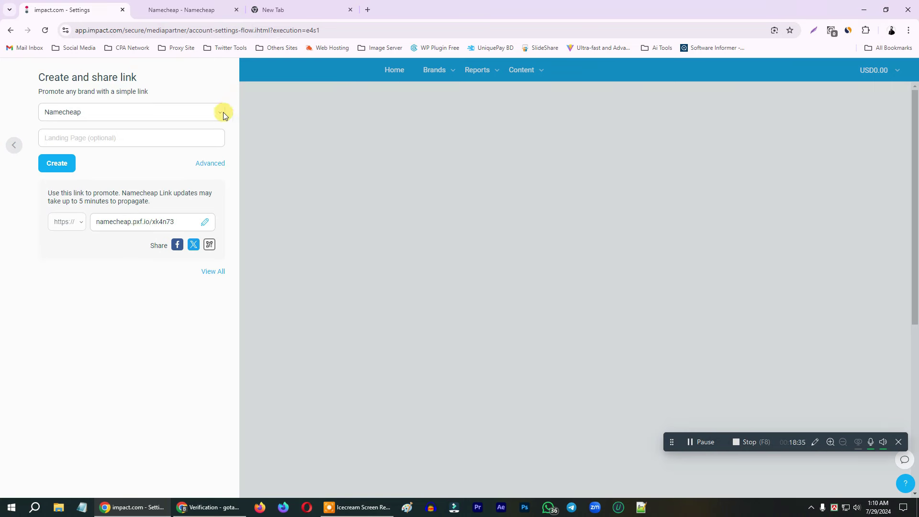
click(207, 163)
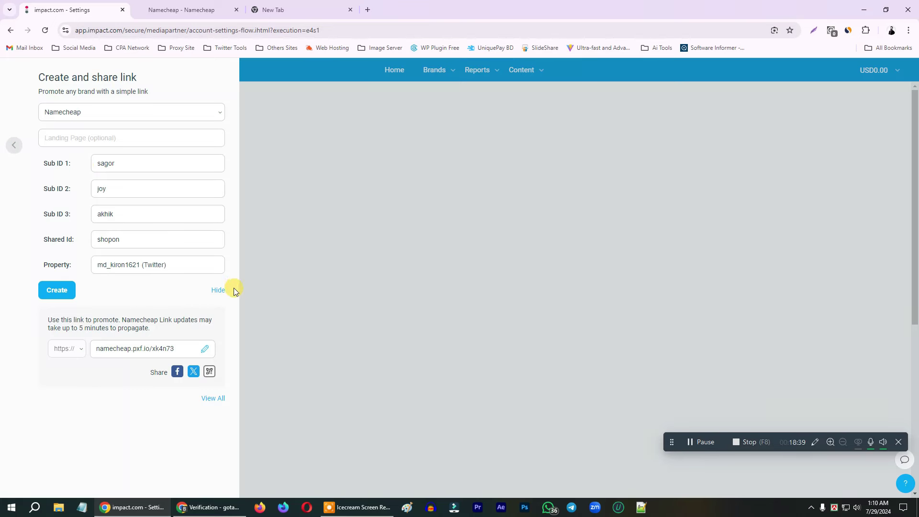
click(219, 291)
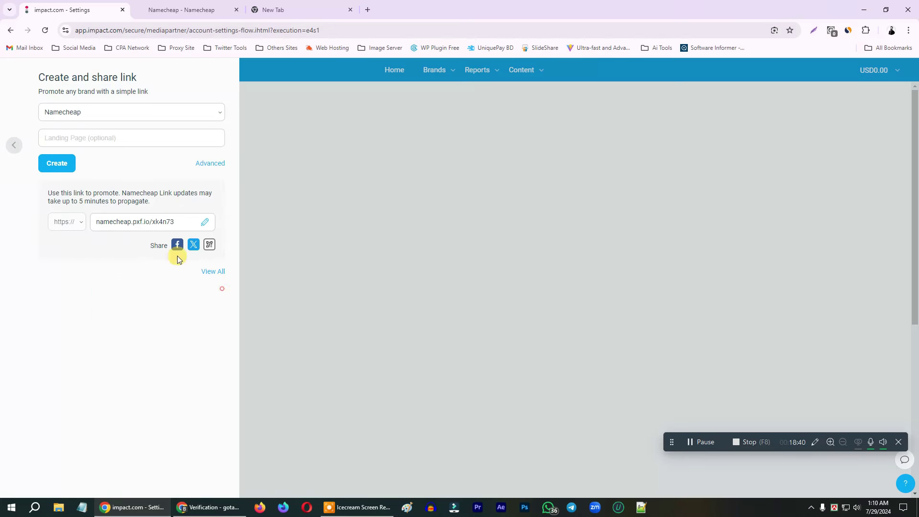
Copy the generated link namecheap.pxf.io/xk4n73 from its editable field
click(205, 225)
drag(182, 223, 88, 222)
right_click(126, 221)
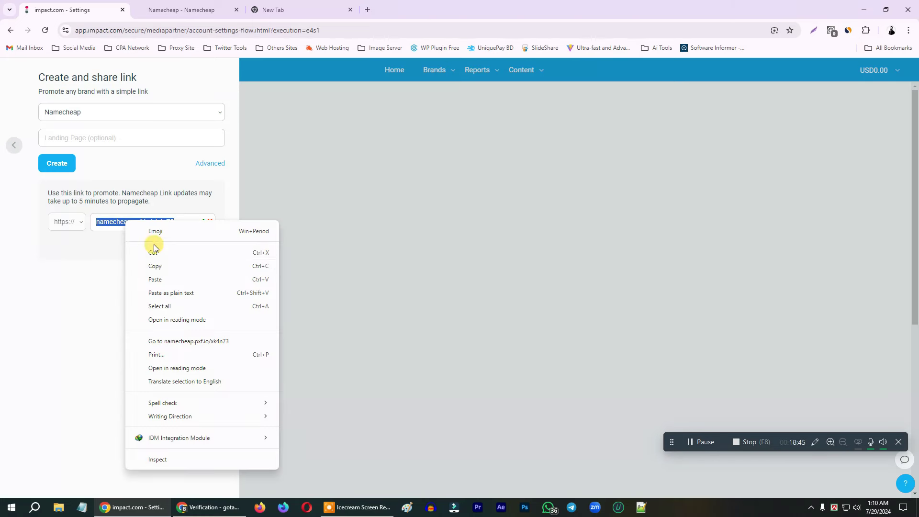
click(154, 269)
click(102, 236)
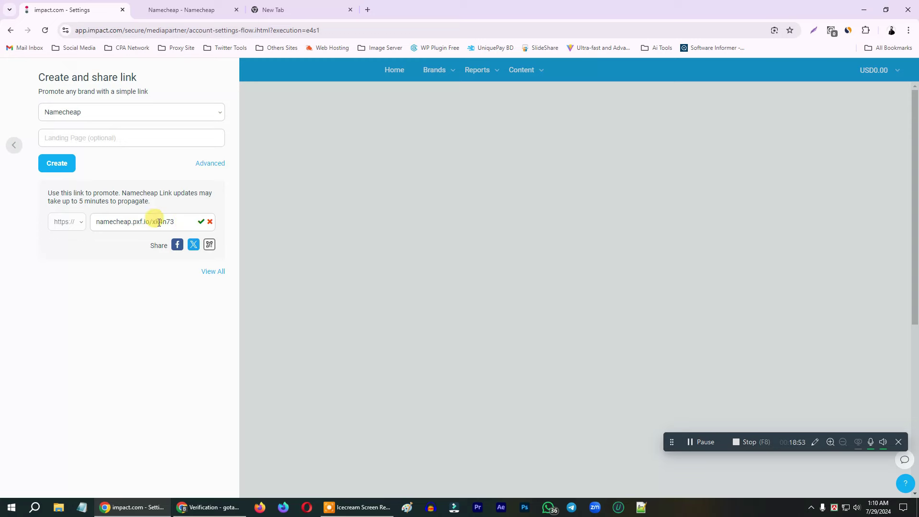
Reopen the create-and-share-link panel and copy the Namecheap tracking link
click(13, 146)
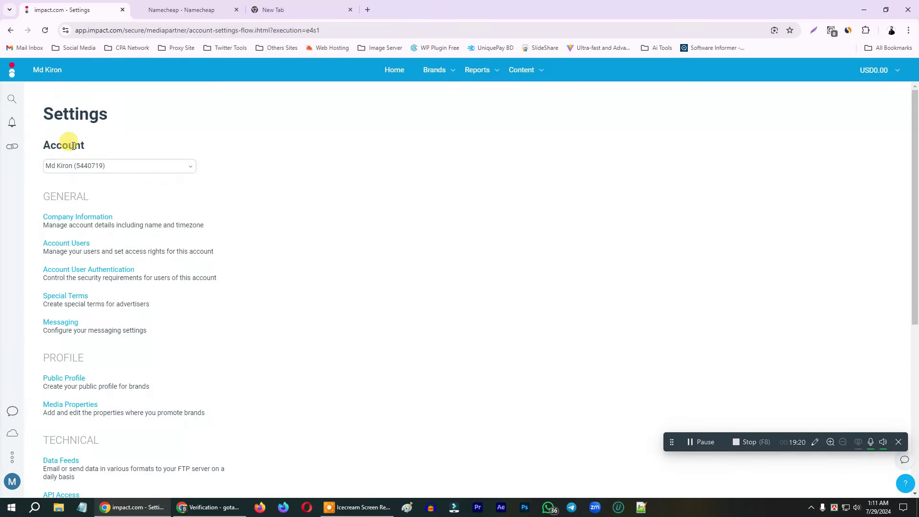
click(125, 163)
click(11, 149)
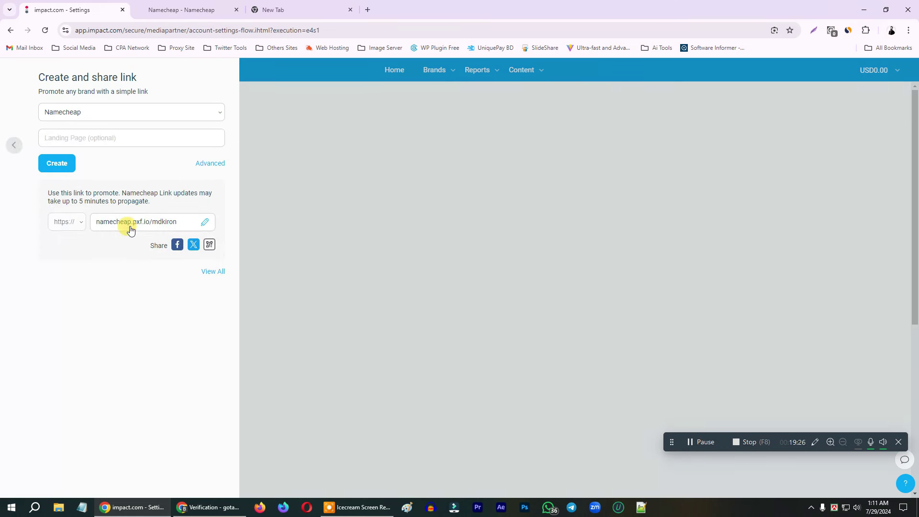
drag(178, 222, 170, 226)
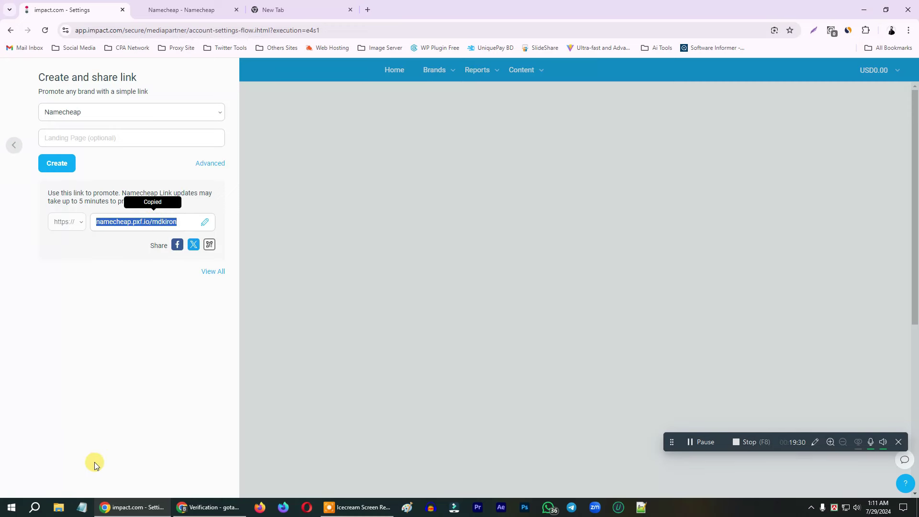
Paste the link into the untitled Notepad document and minimize Notepad
click(81, 511)
key(ctrl+v)
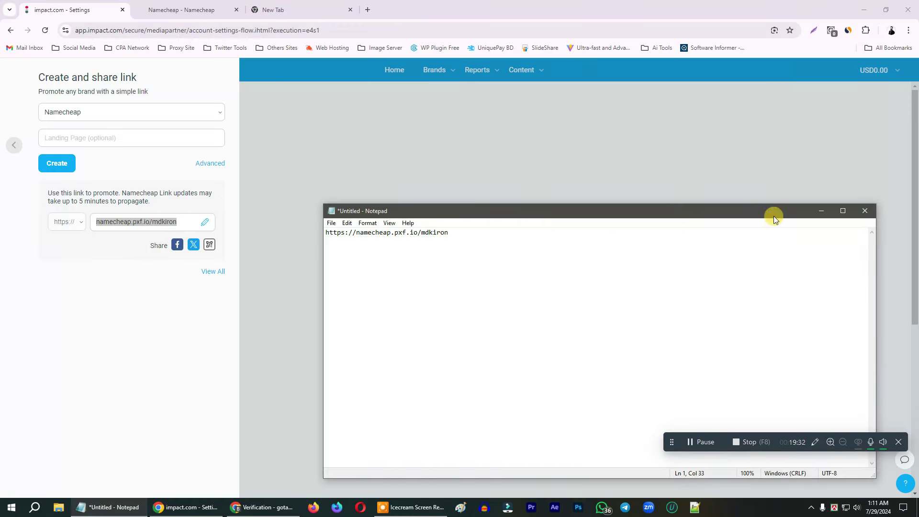
click(823, 210)
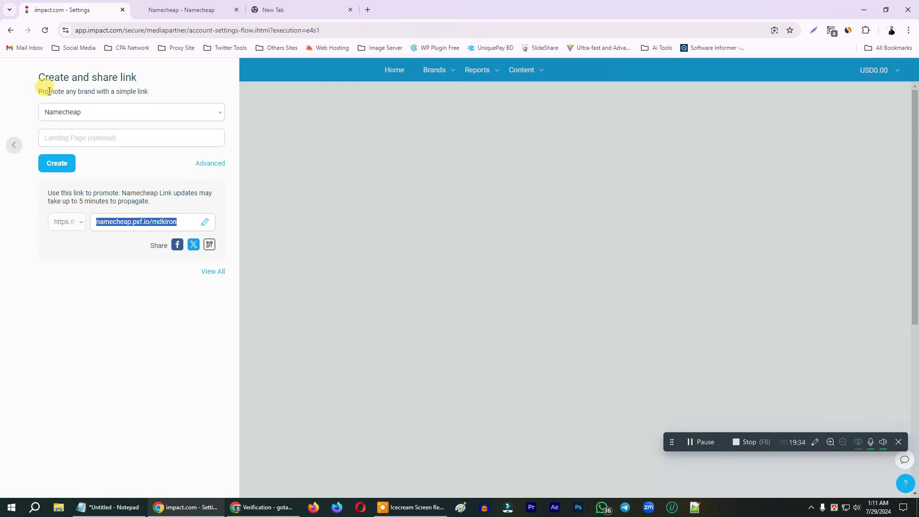
Close the share-link panel and check the pasted link line in Notepad
click(10, 146)
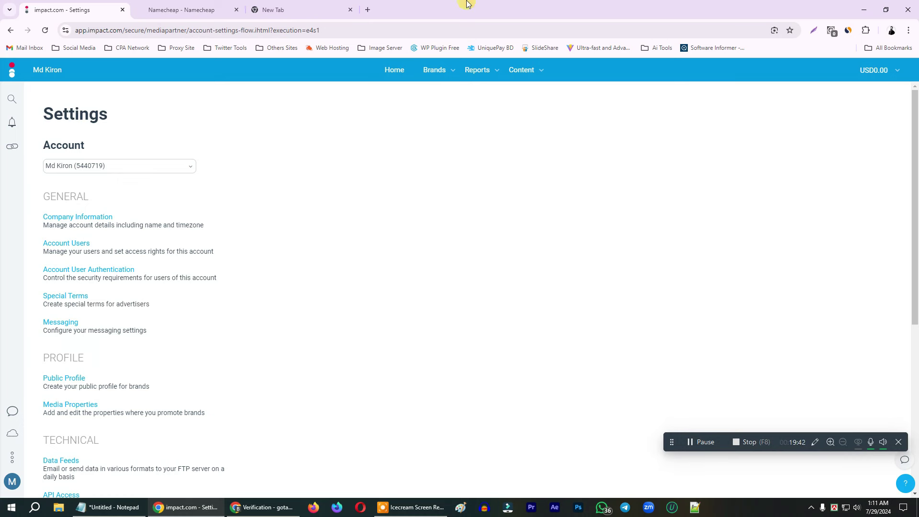
click(121, 508)
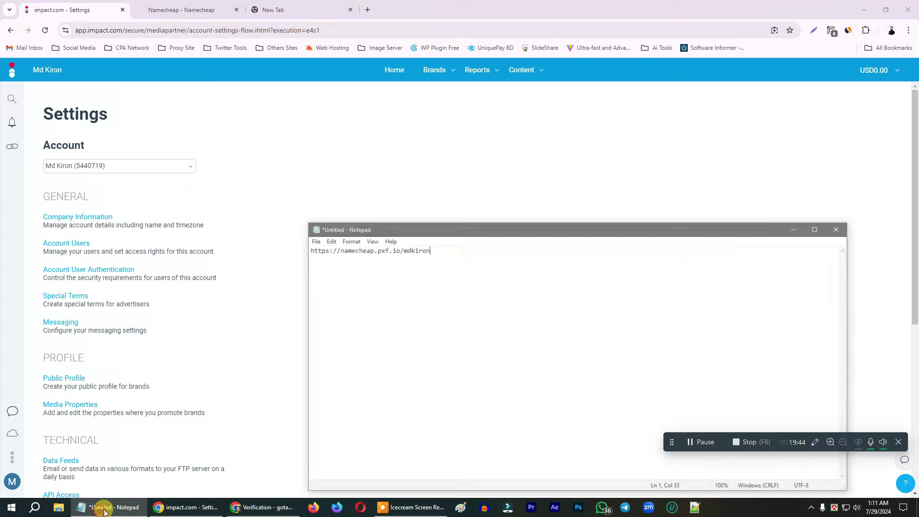
drag(454, 231, 326, 244)
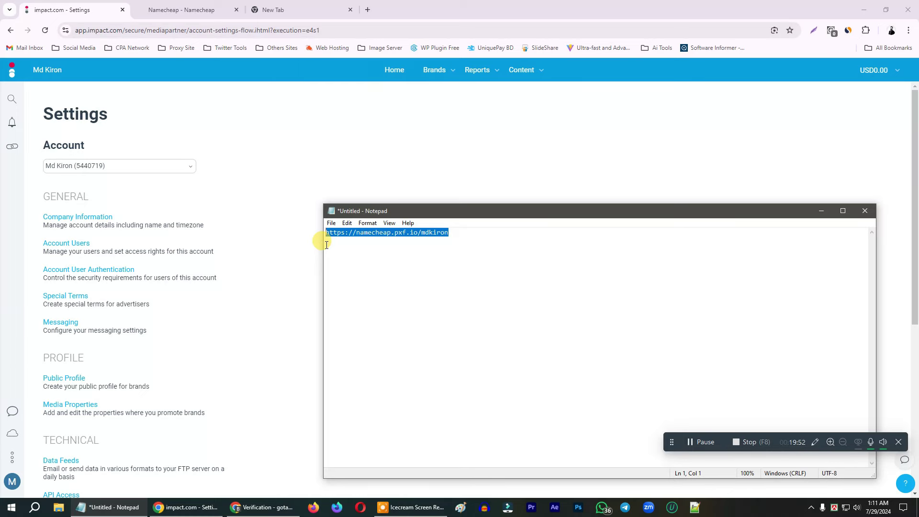
click(821, 214)
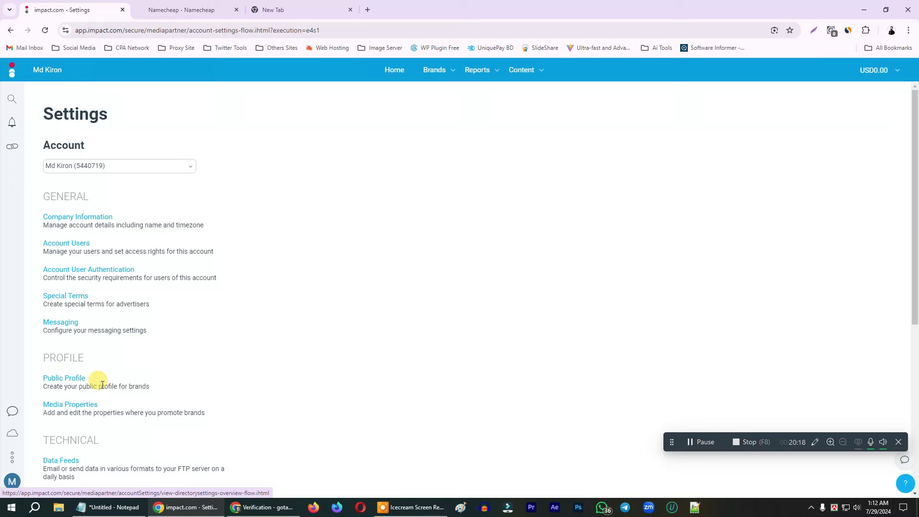
Highlight text on the account Settings page
drag(129, 384, 40, 381)
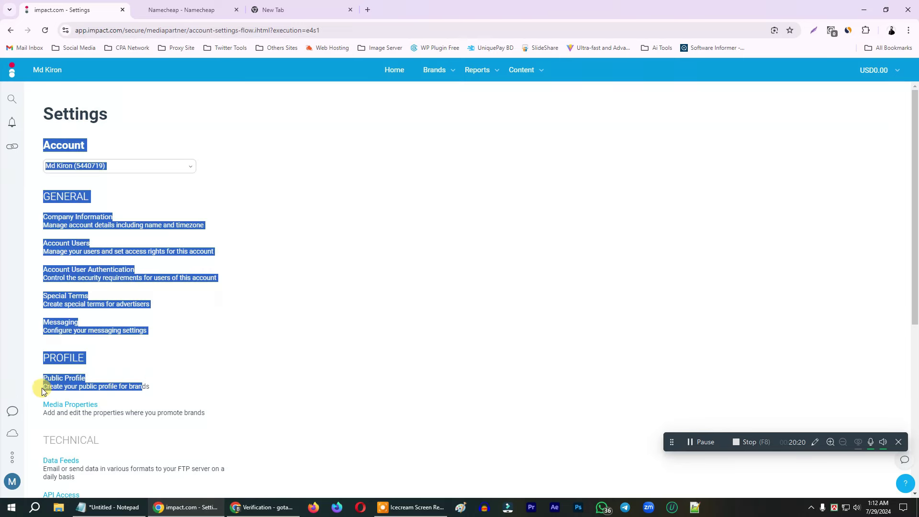
click(137, 387)
drag(151, 388, 31, 384)
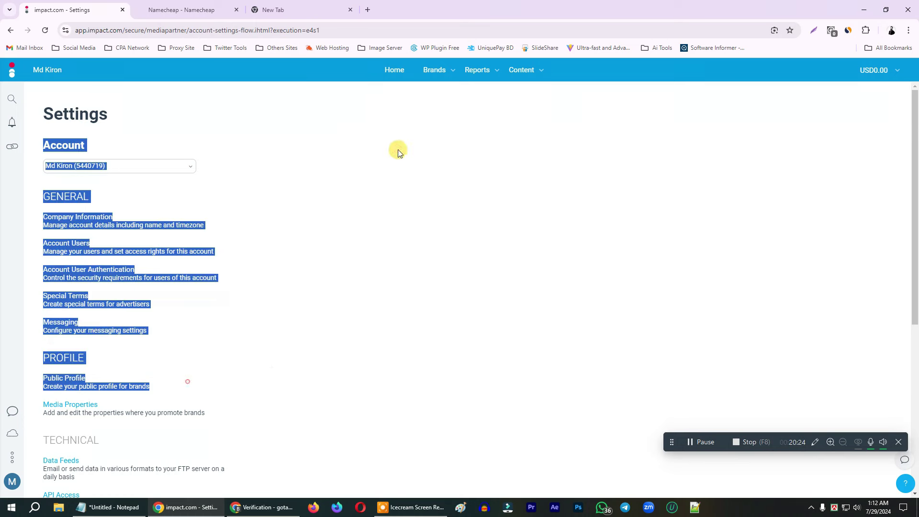
Go to Brands > My Brands, where Namecheap is the single joined brand
click(445, 72)
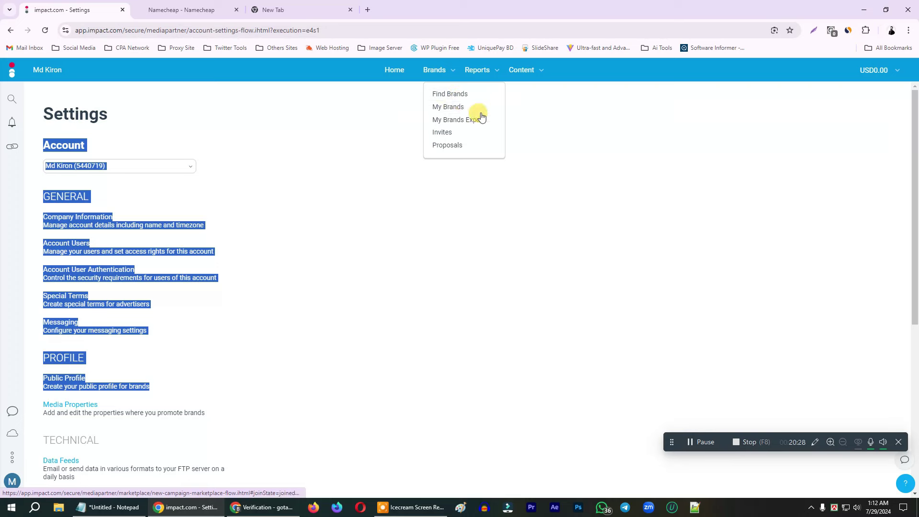
click(449, 107)
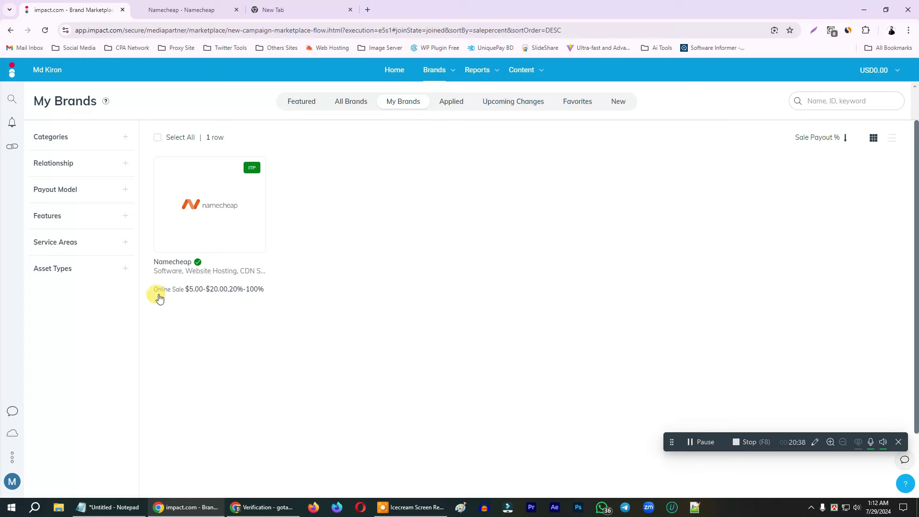
mouse_move(191, 295)
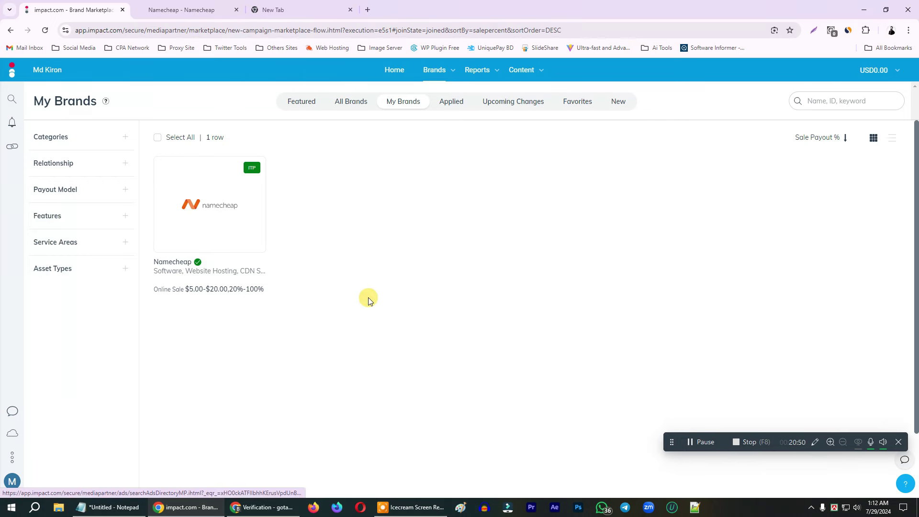
mouse_move(208, 281)
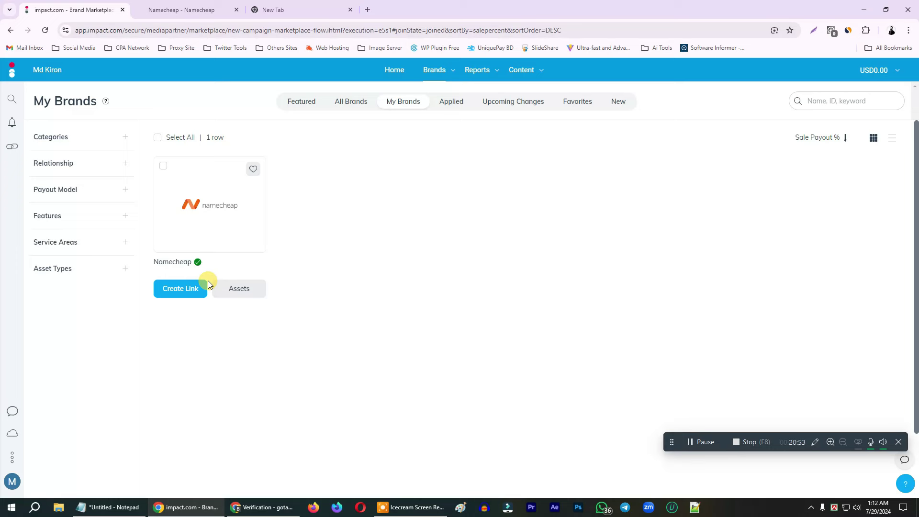
Open the Namecheap brand details, highlight the Online Sale label and view its program details
click(208, 205)
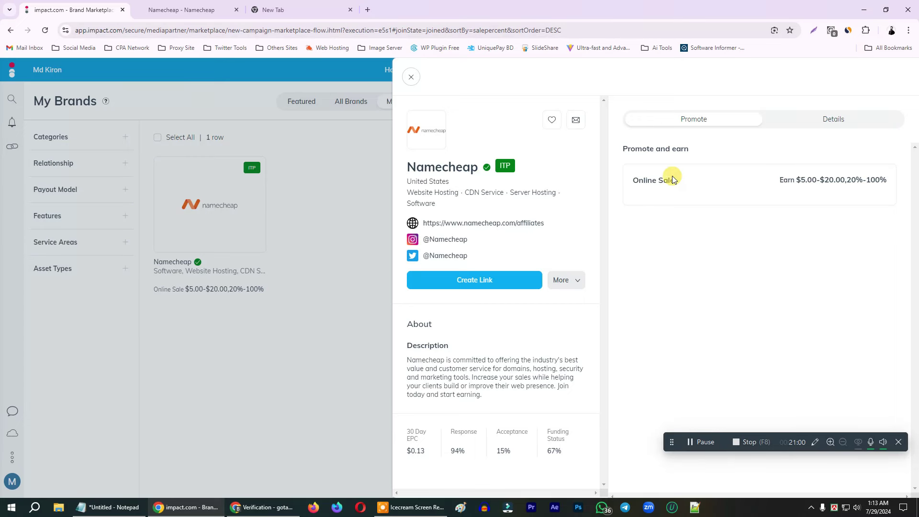
drag(678, 182, 638, 183)
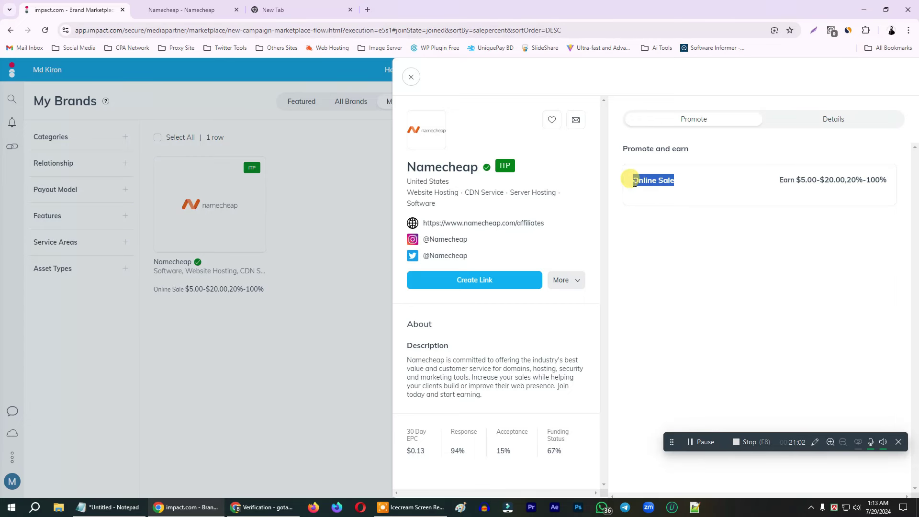
click(832, 120)
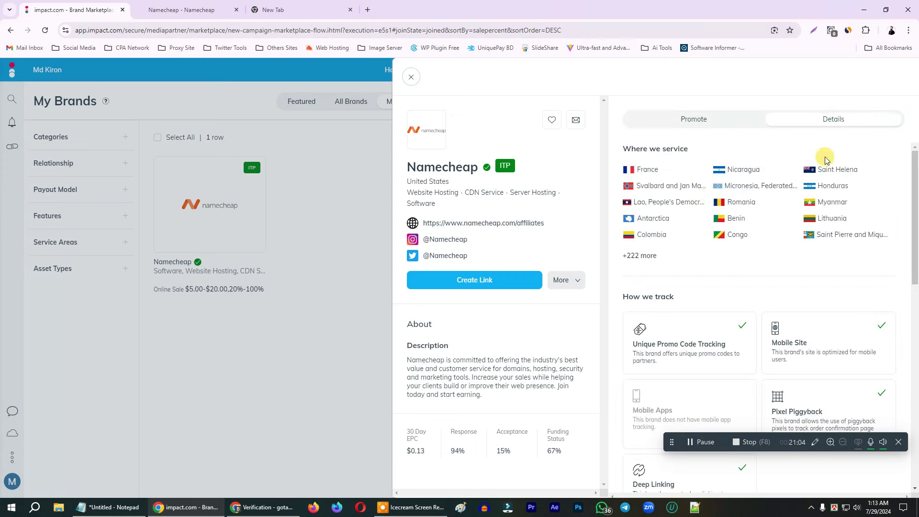
Expand the full list of countries Namecheap serves and scroll through the program details
click(639, 263)
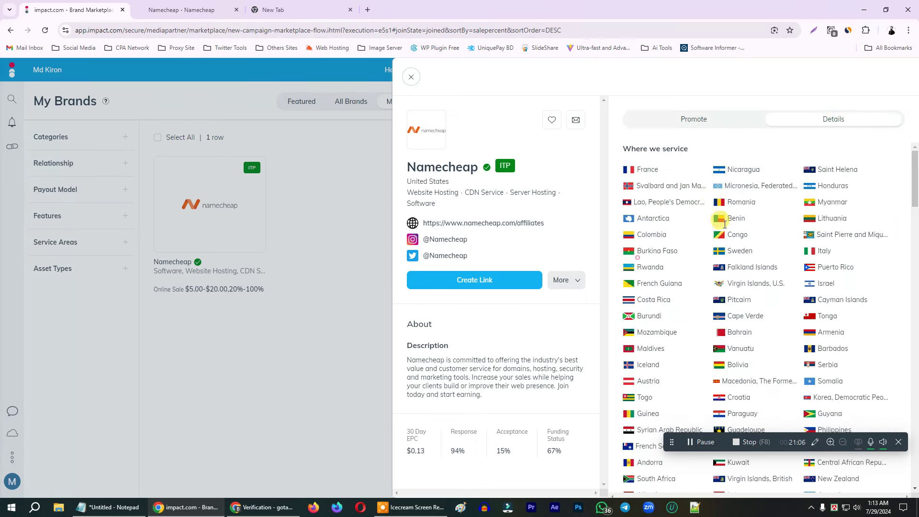
scroll(749, 230, down, 3)
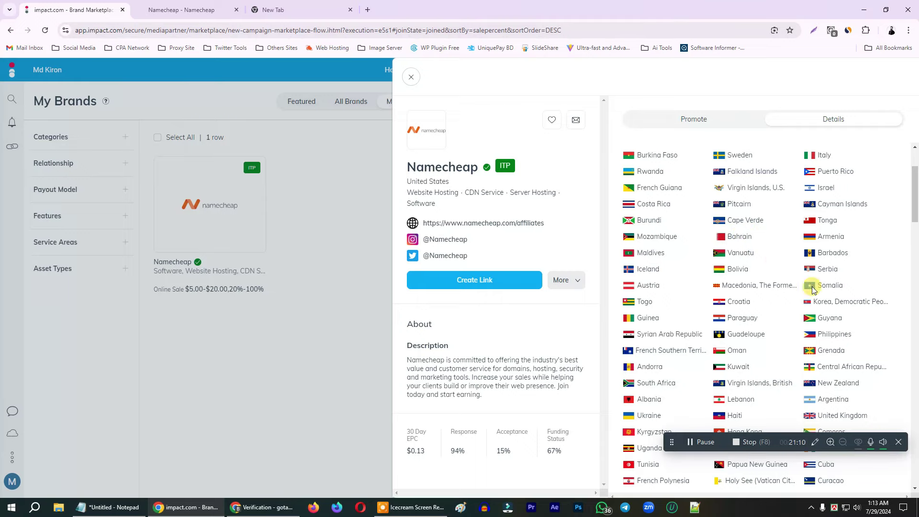
scroll(757, 258, down, 10)
scroll(788, 309, down, 10)
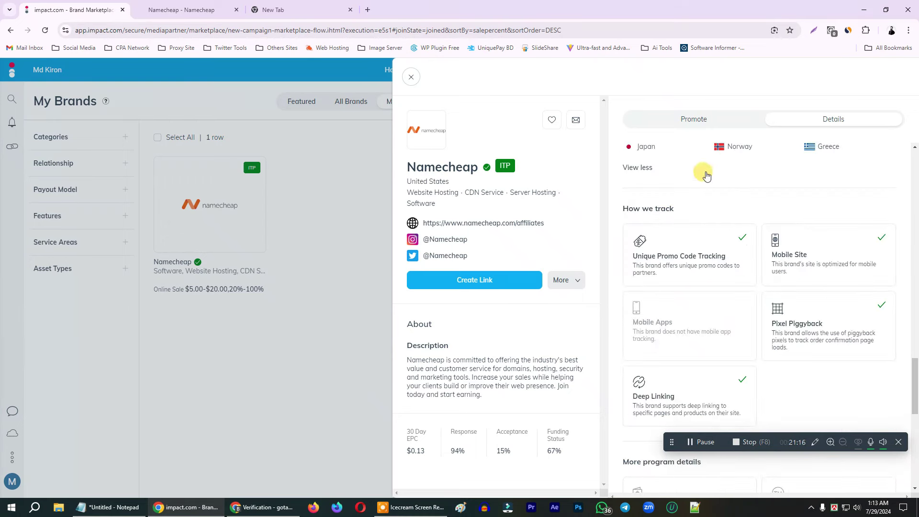
scroll(707, 176, up, 1)
scroll(728, 215, down, 1)
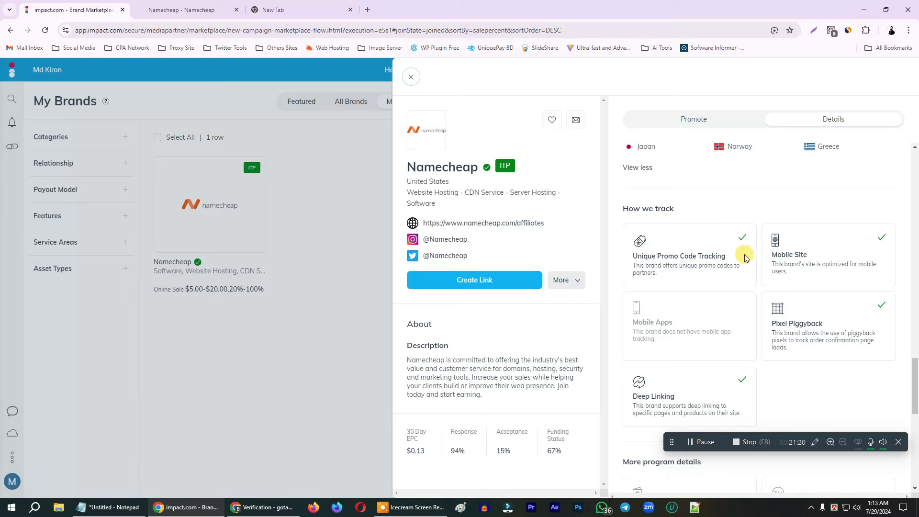
scroll(722, 348, down, 4)
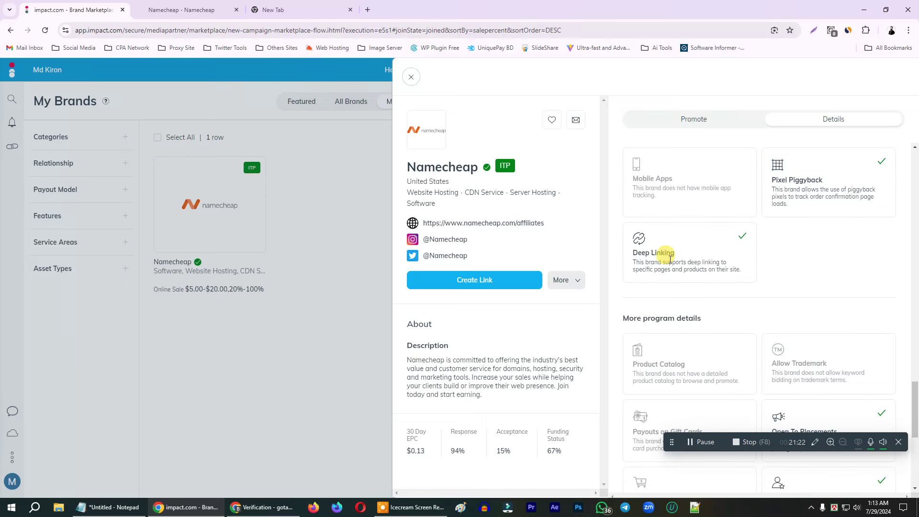
scroll(707, 245, down, 3)
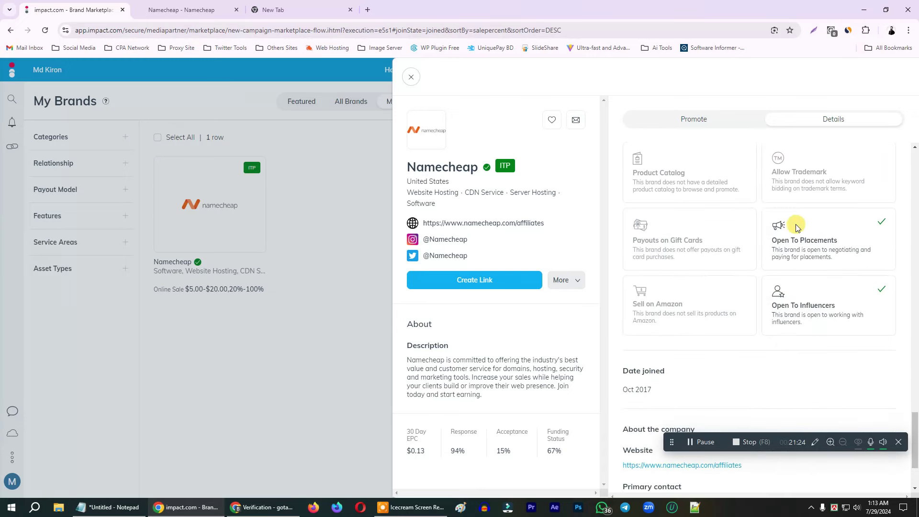
scroll(807, 314, down, 2)
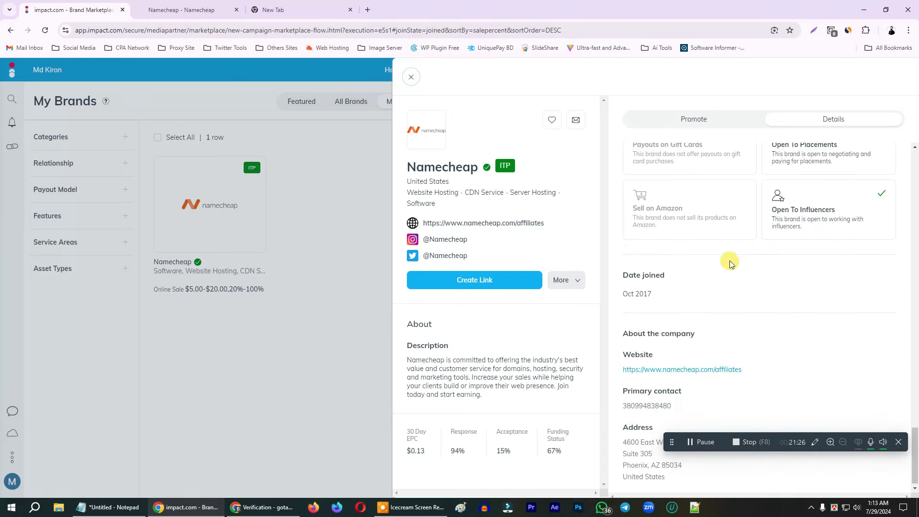
scroll(724, 387, up, 4)
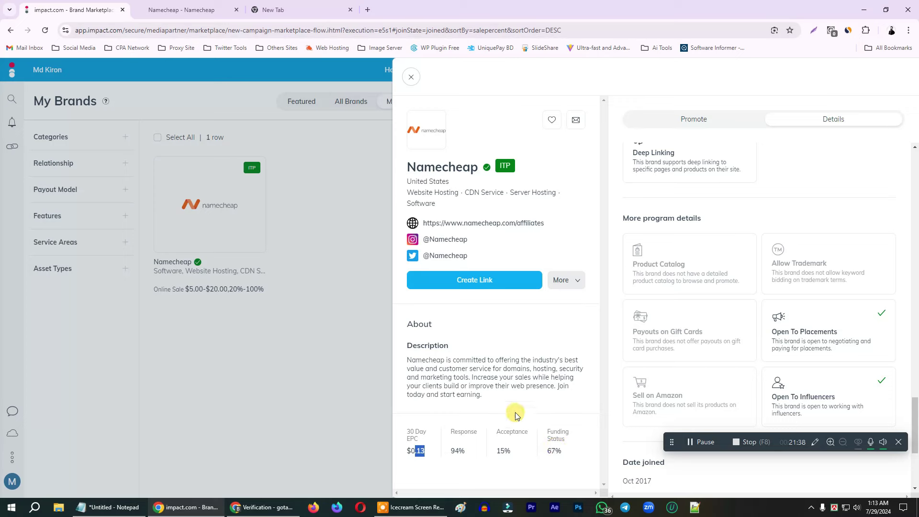
Open the Namecheap More options, dismiss them without choosing, and close the brand details panel
click(570, 280)
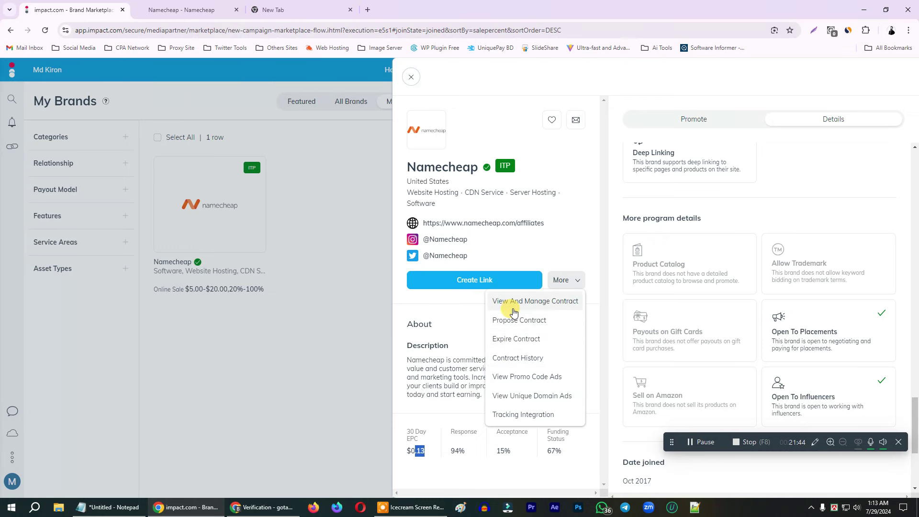
click(463, 309)
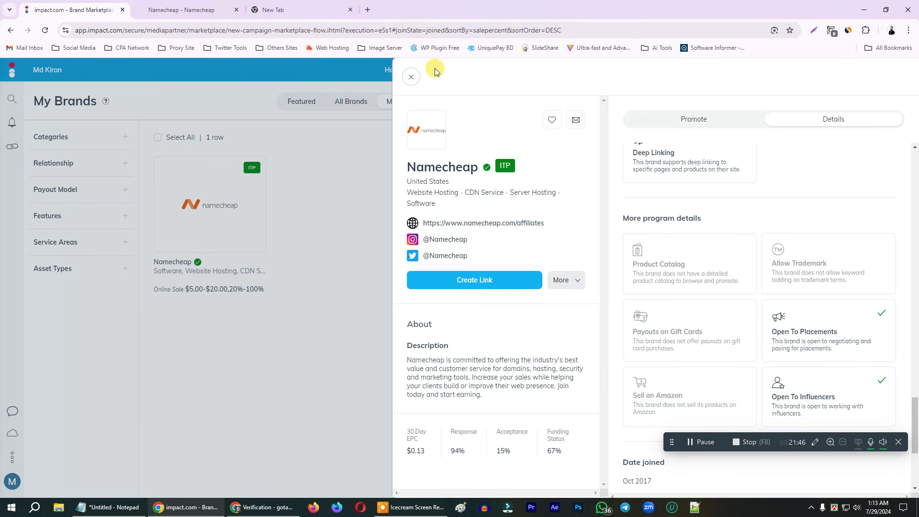
click(411, 79)
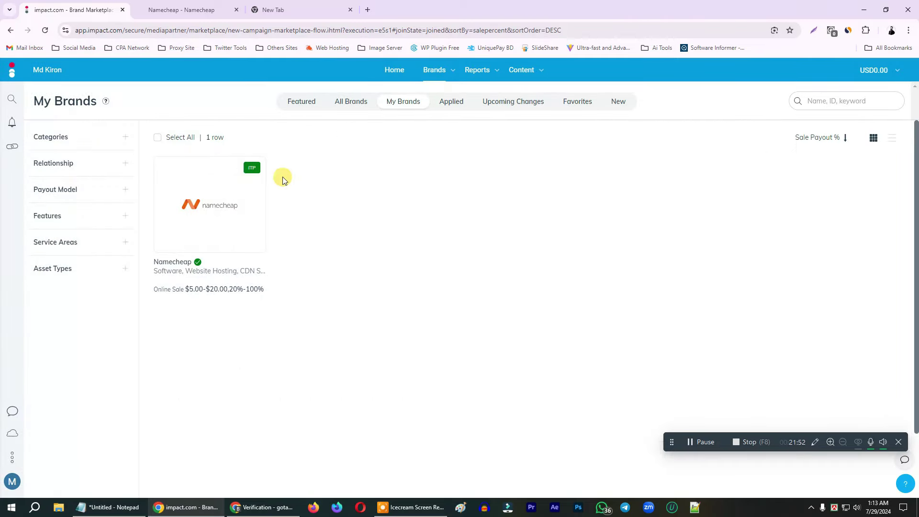
Open Namecheap's Assets from its brand card and scroll through the 261 banners, coupons and text links
mouse_move(247, 264)
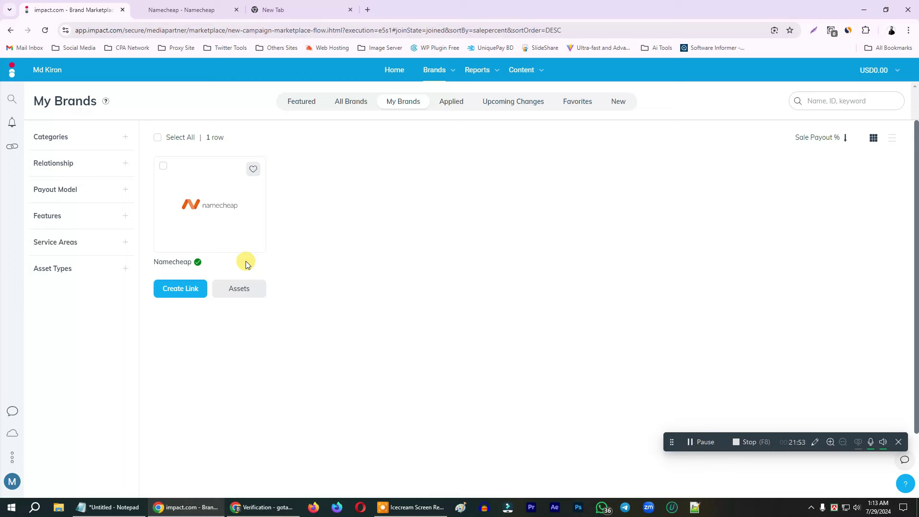
click(237, 295)
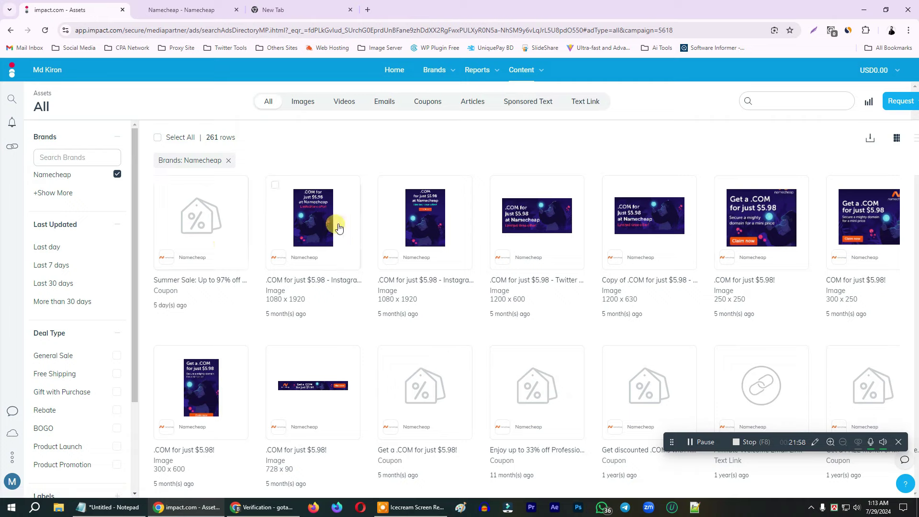
scroll(718, 211, down, 3)
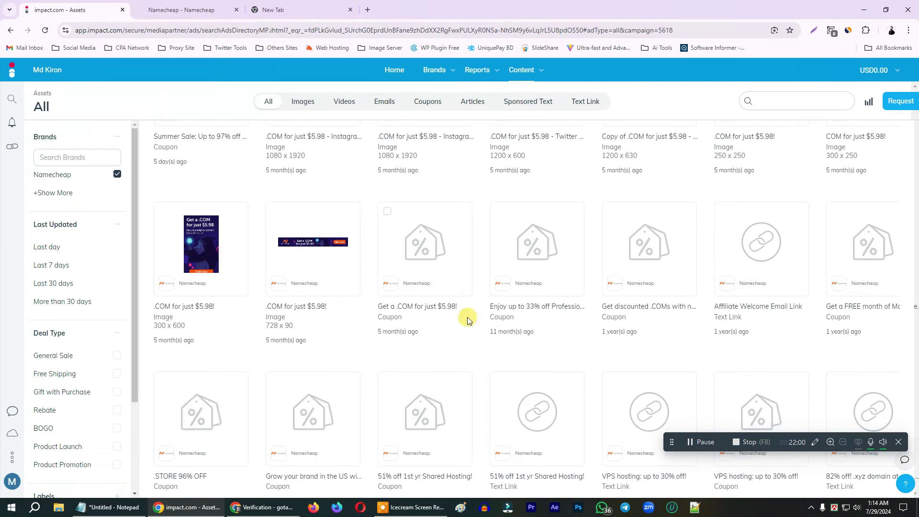
scroll(333, 318, down, 4)
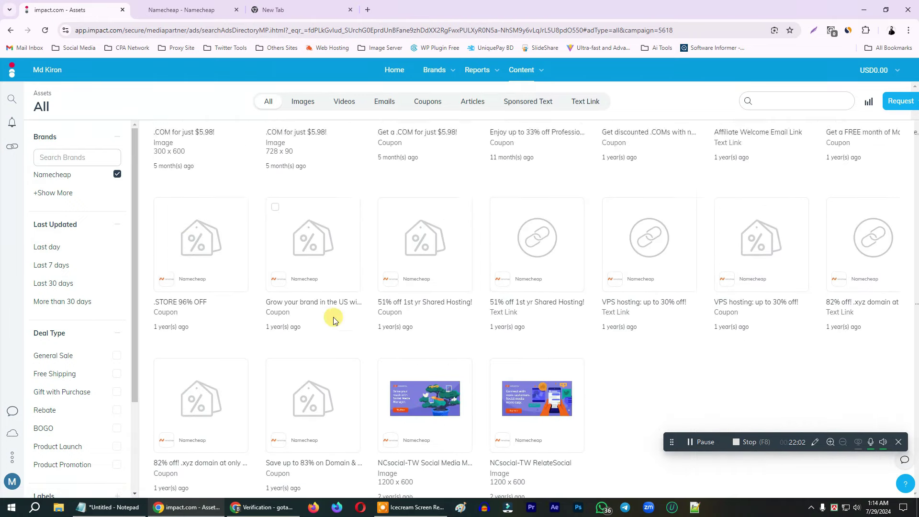
scroll(334, 318, down, 1)
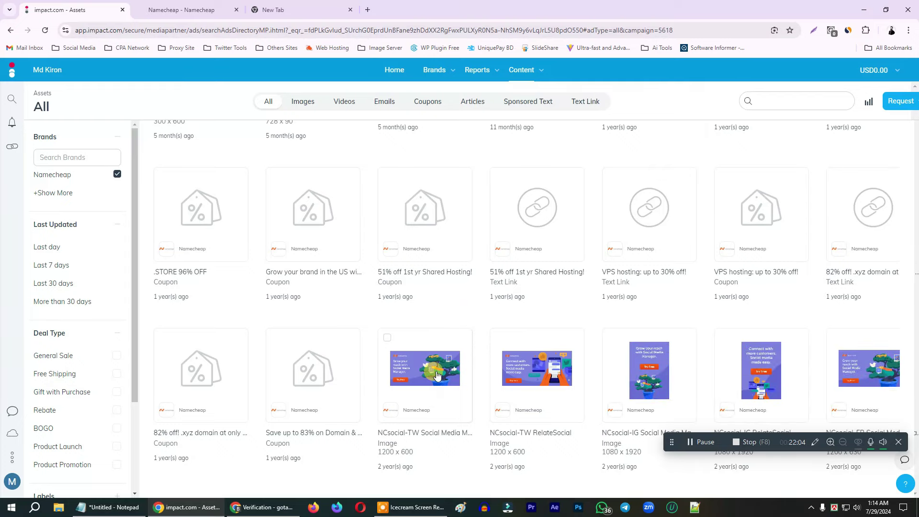
scroll(431, 378, up, 7)
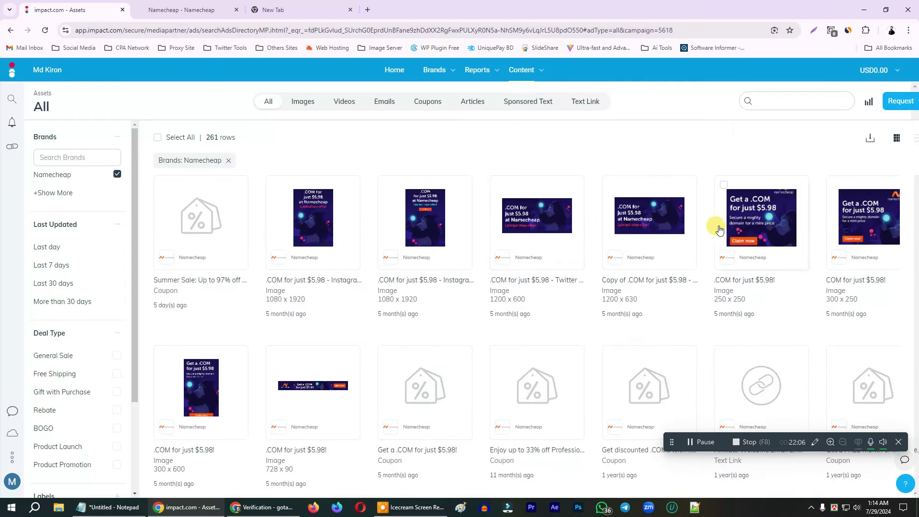
Open the '.COM for just $5.98!' 250x250 banner details and select its Landing Page URL
click(764, 225)
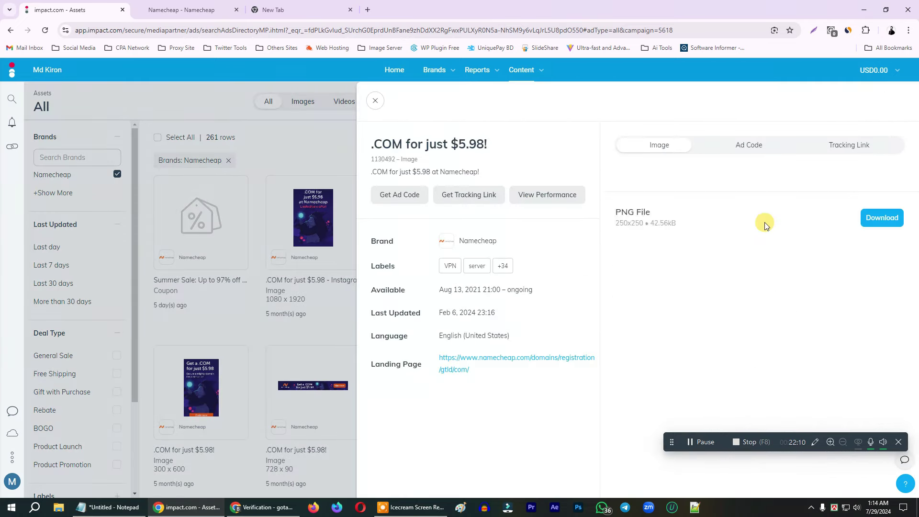
double_click(373, 365)
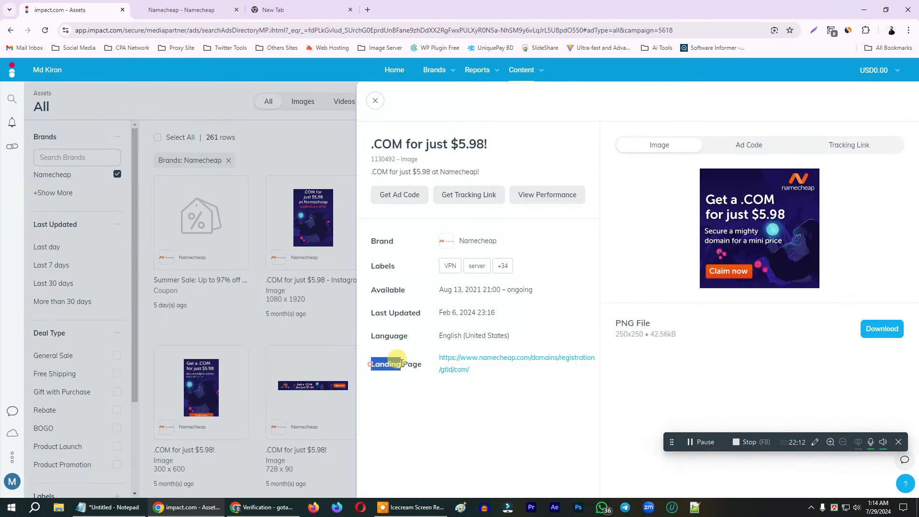
drag(478, 372, 438, 361)
key(ctrl+c)
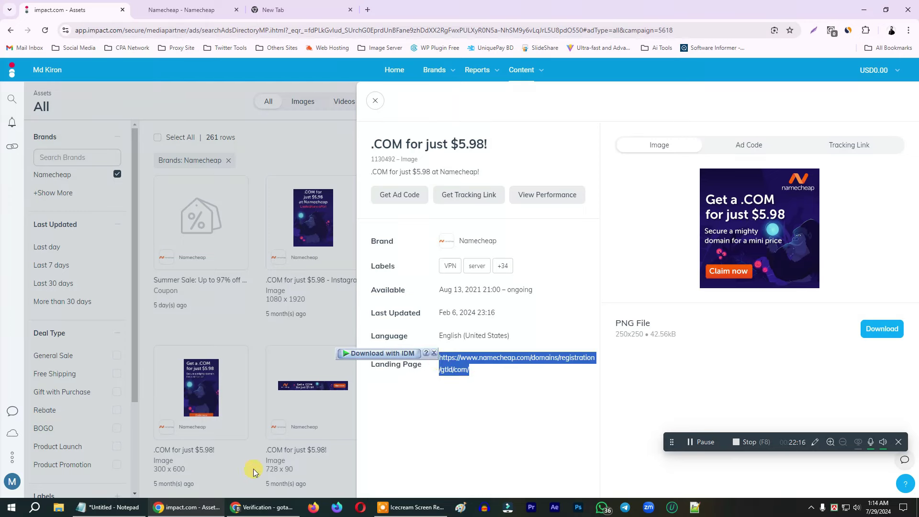
Load the copied landing URL in a new Chrome tab, opening Namecheap's Register your .COM page
click(268, 508)
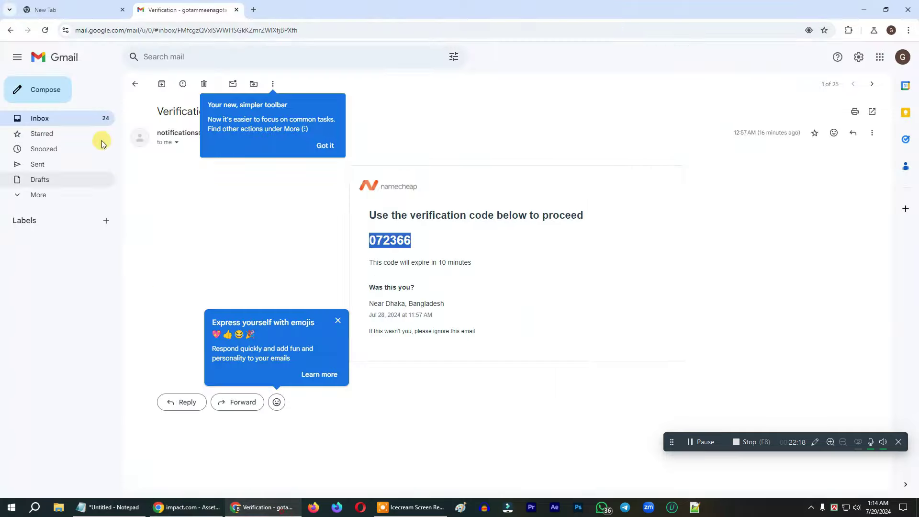
click(252, 11)
key(ctrl+v)
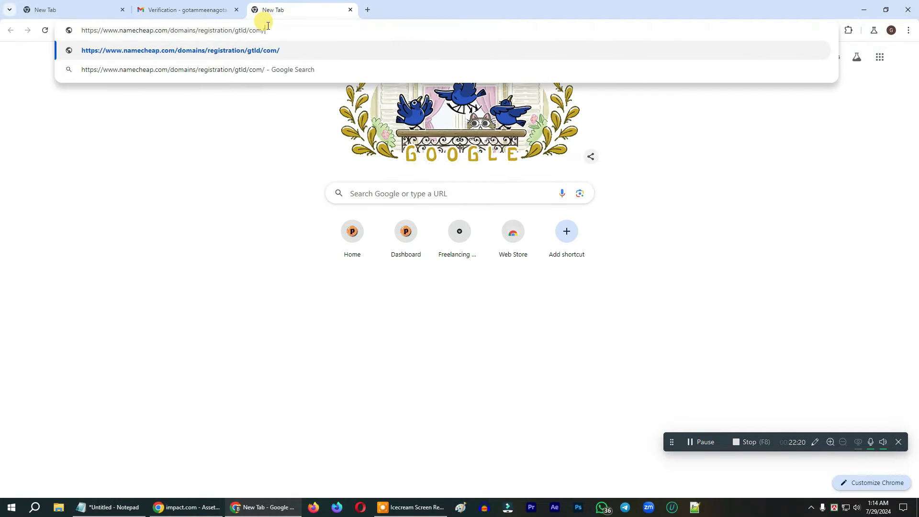
key(Return)
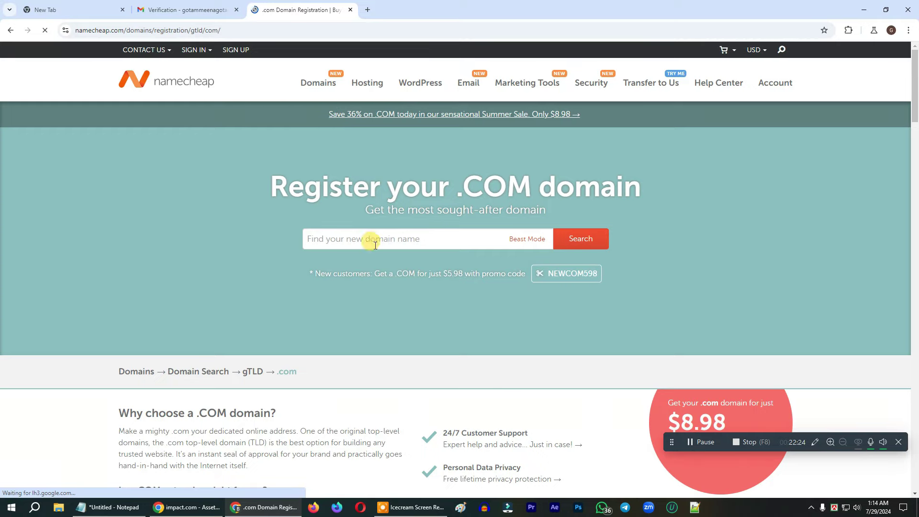
Scroll the Namecheap page, check the Gmail verification email, and return to the impact.com asset details
scroll(450, 182, down, 3)
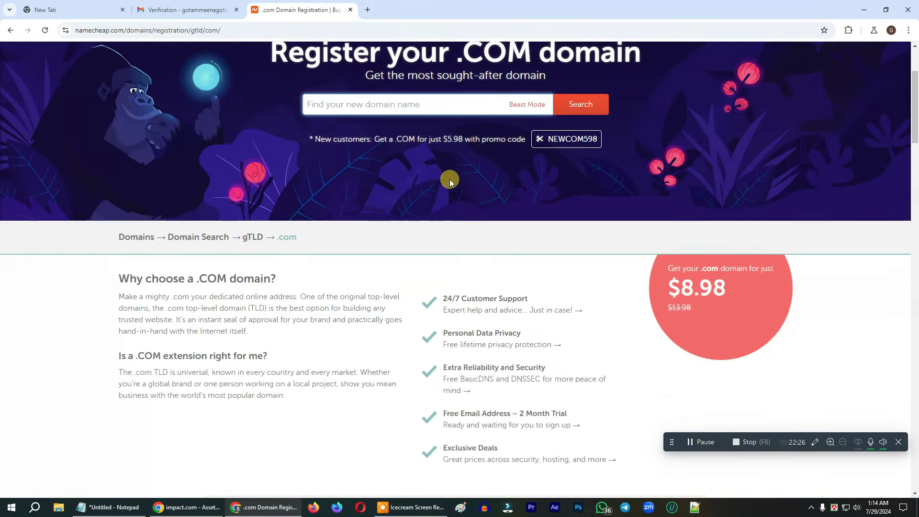
scroll(450, 182, down, 20)
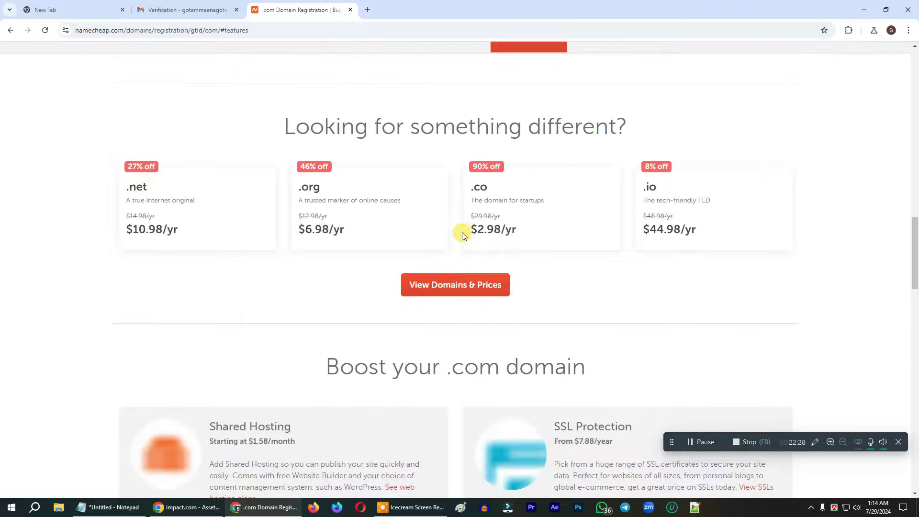
scroll(461, 230, down, 9)
scroll(460, 221, up, 19)
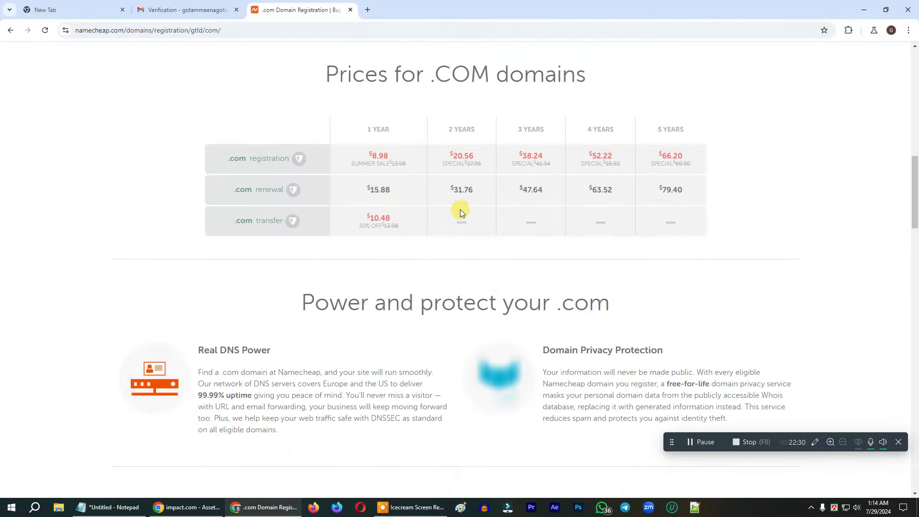
scroll(461, 209, up, 15)
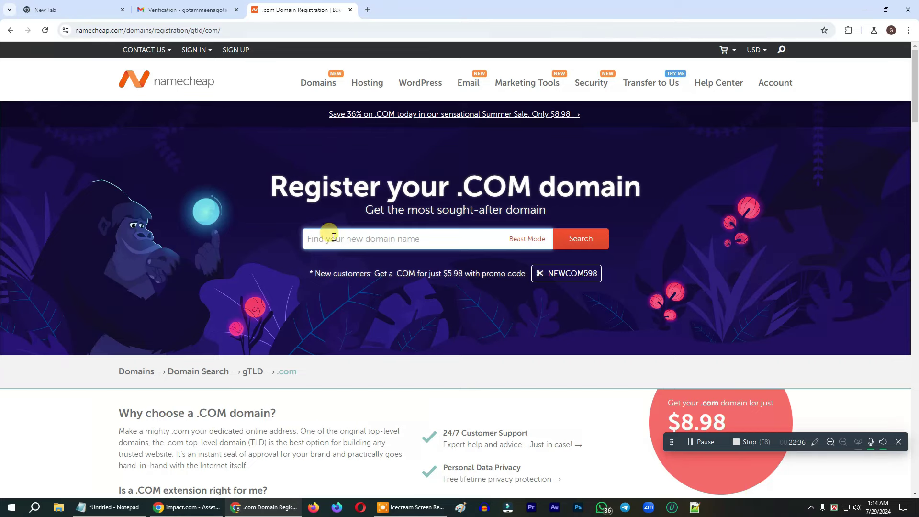
click(166, 7)
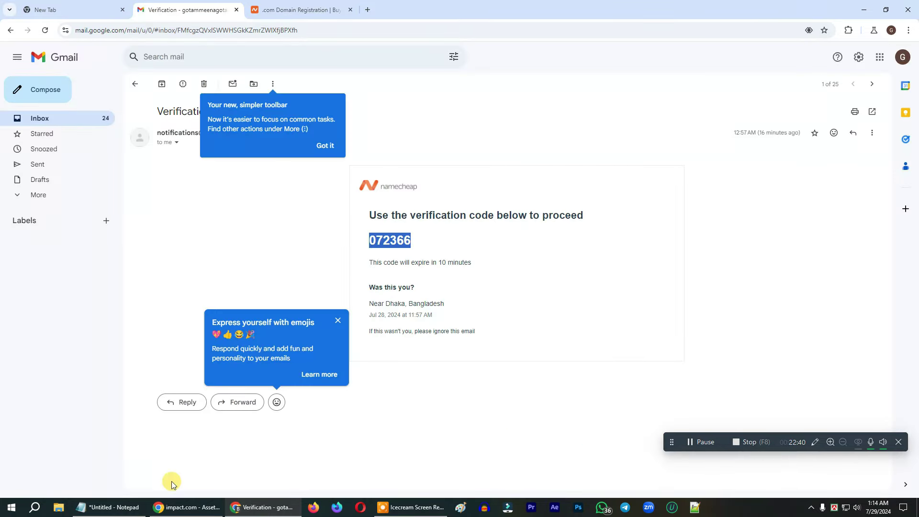
click(172, 507)
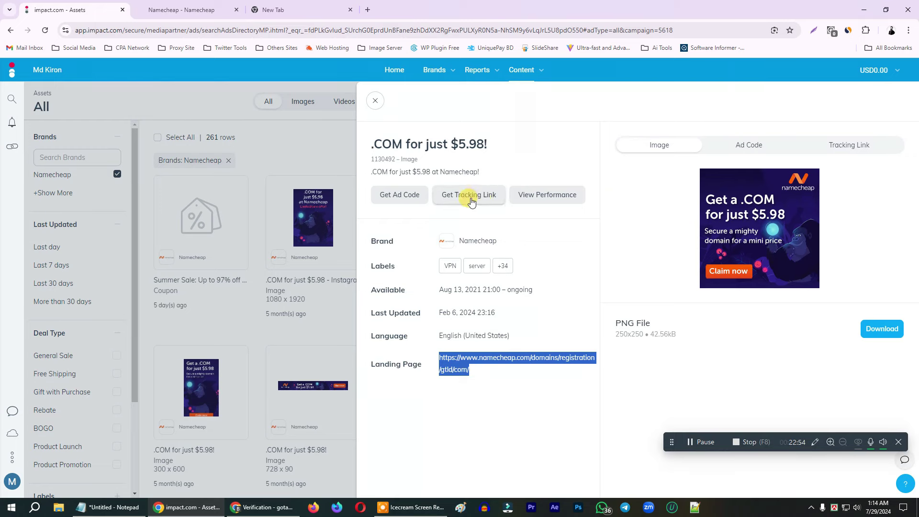
Show the banner's HTML ad code and select all of it
click(402, 200)
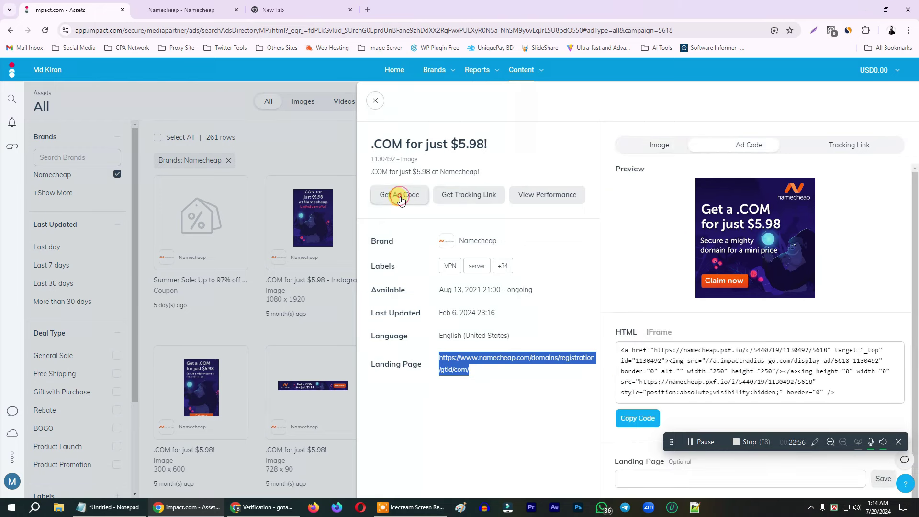
scroll(846, 341, down, 1)
drag(847, 342, 616, 292)
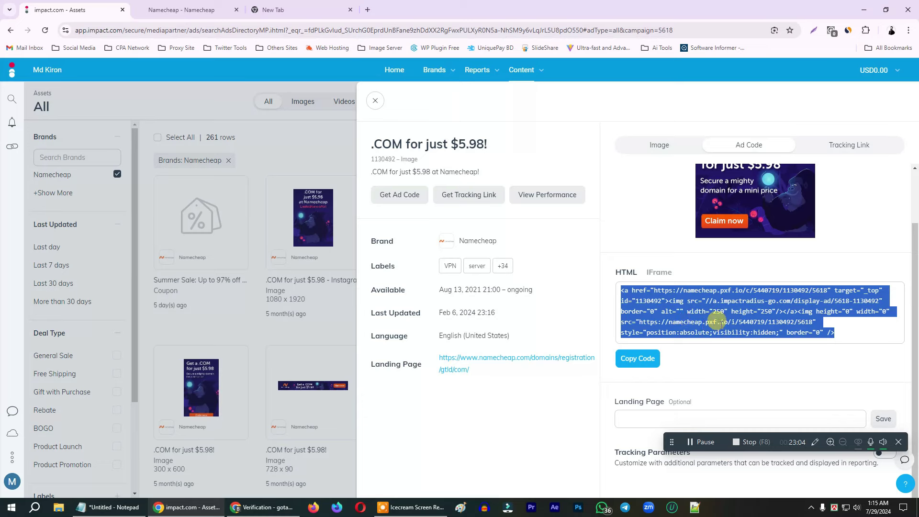
scroll(753, 207, up, 2)
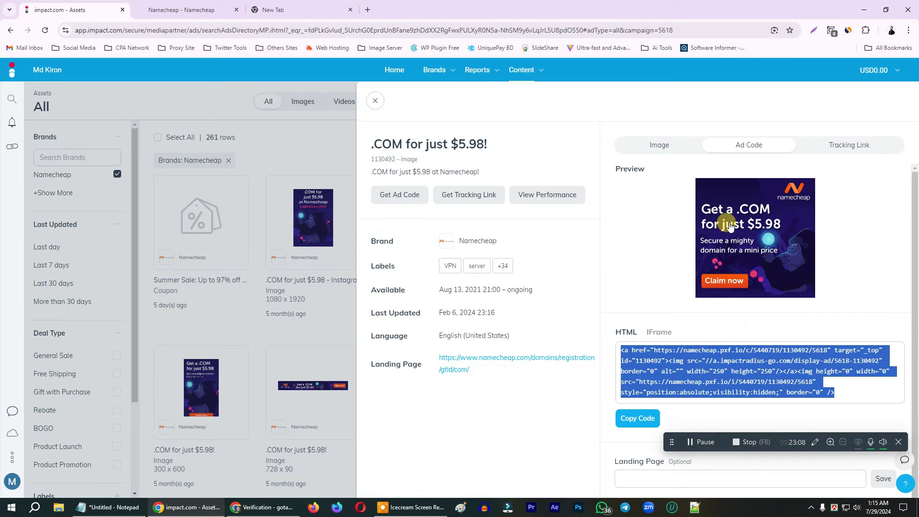
Show and copy the banner's affiliate tracking link
click(843, 148)
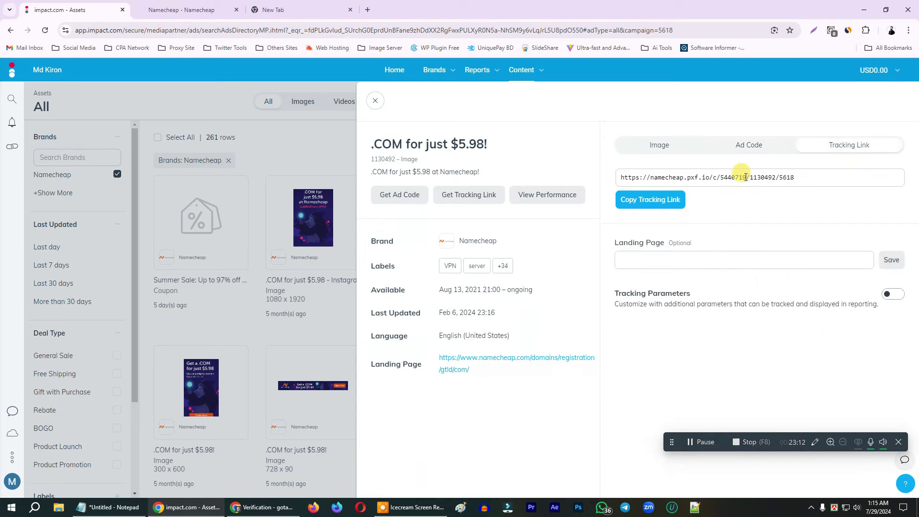
click(656, 203)
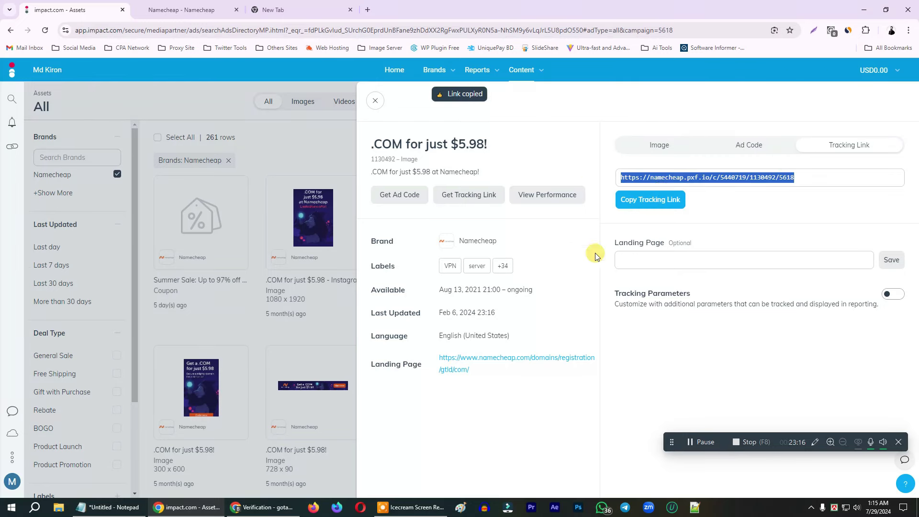
click(639, 258)
Set the custom landing page to the .com registration URL, save it, and copy the tracking link
click(482, 369)
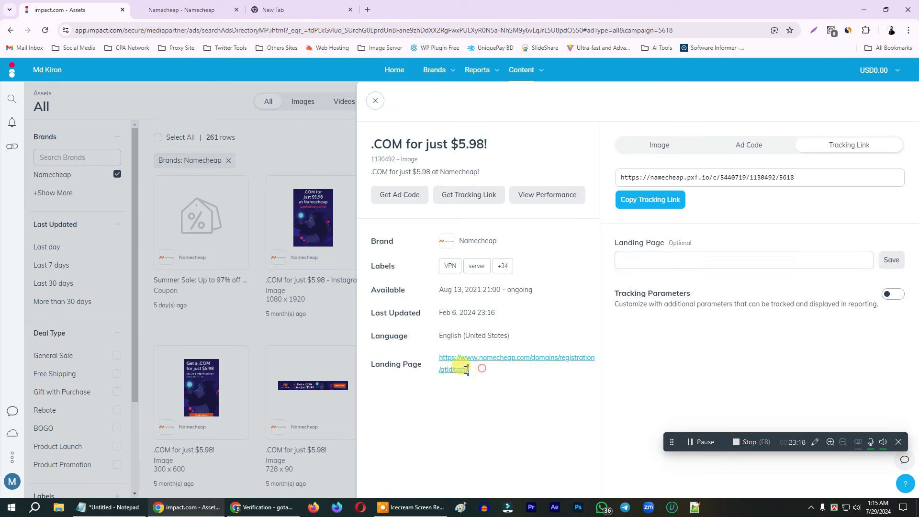
drag(467, 369, 439, 359)
click(676, 259)
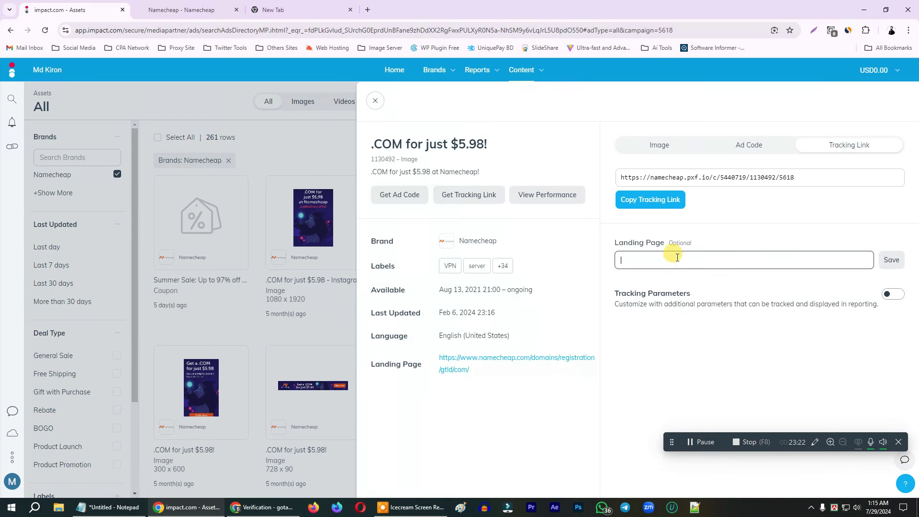
key(ctrl+v)
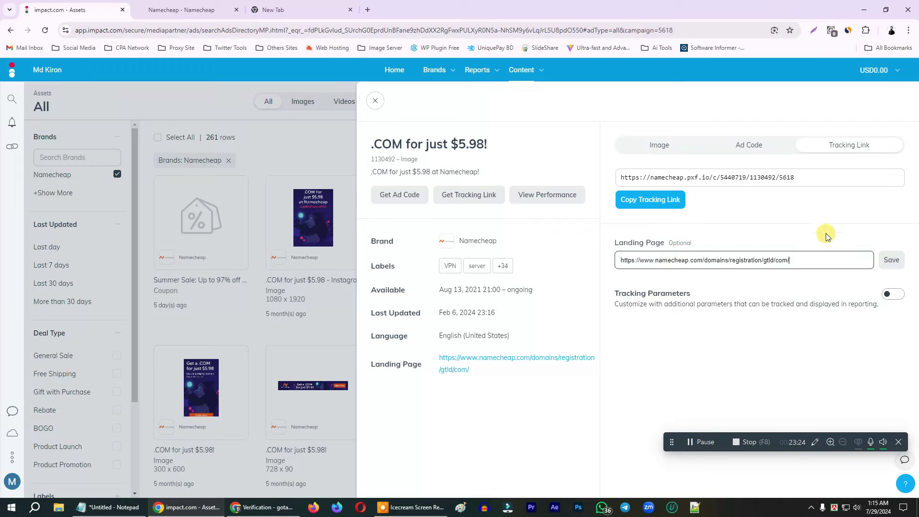
click(888, 262)
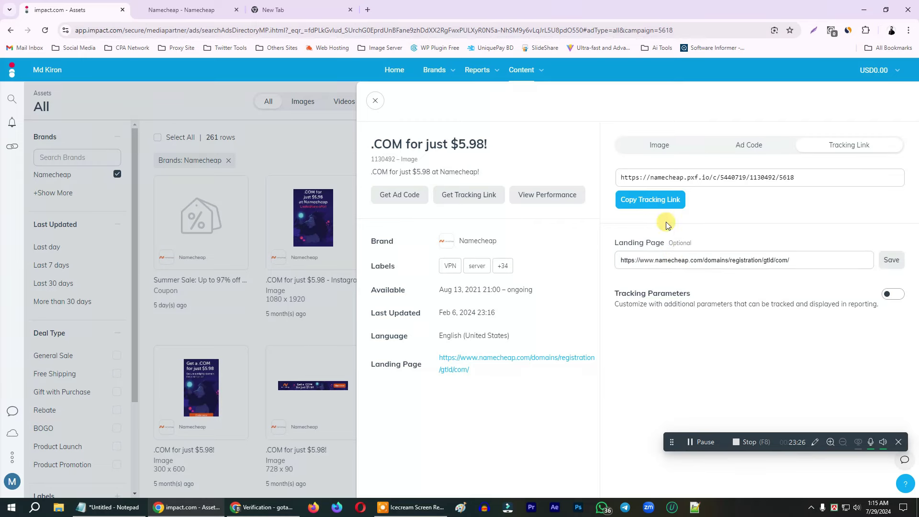
click(650, 206)
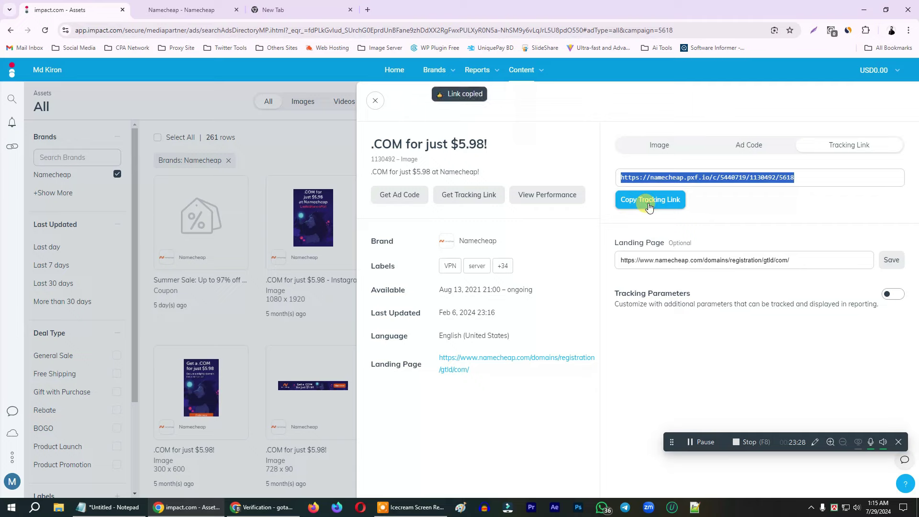
Open the tracking link in a new tab to reach Namecheap's .COM page, then show impact.com's Image view
click(262, 507)
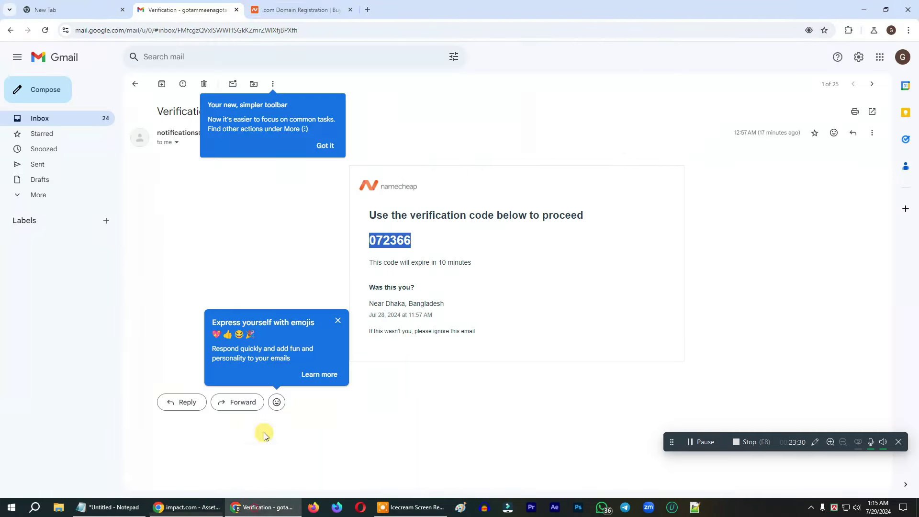
click(366, 11)
key(ctrl+v)
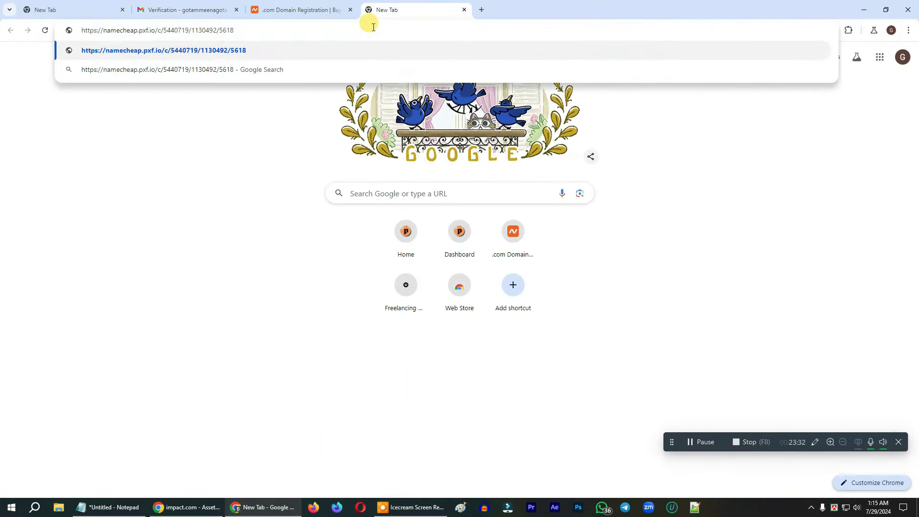
key(Return)
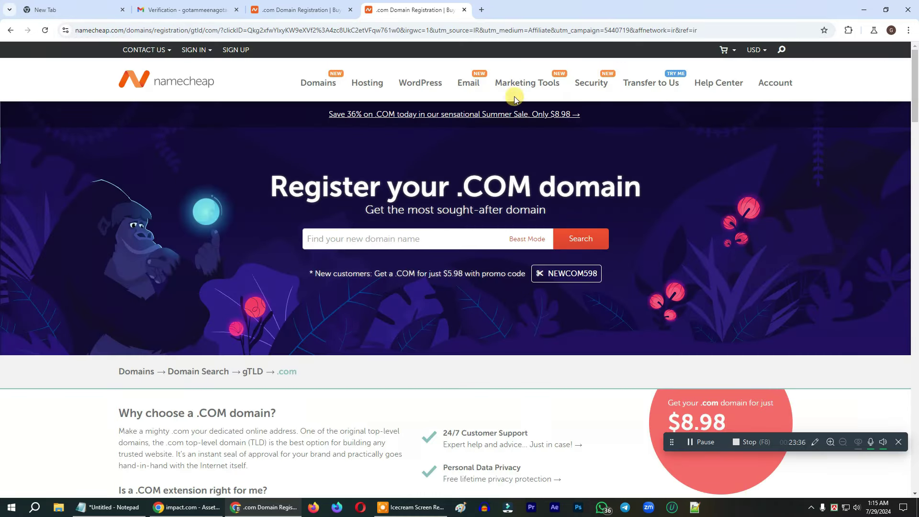
click(187, 507)
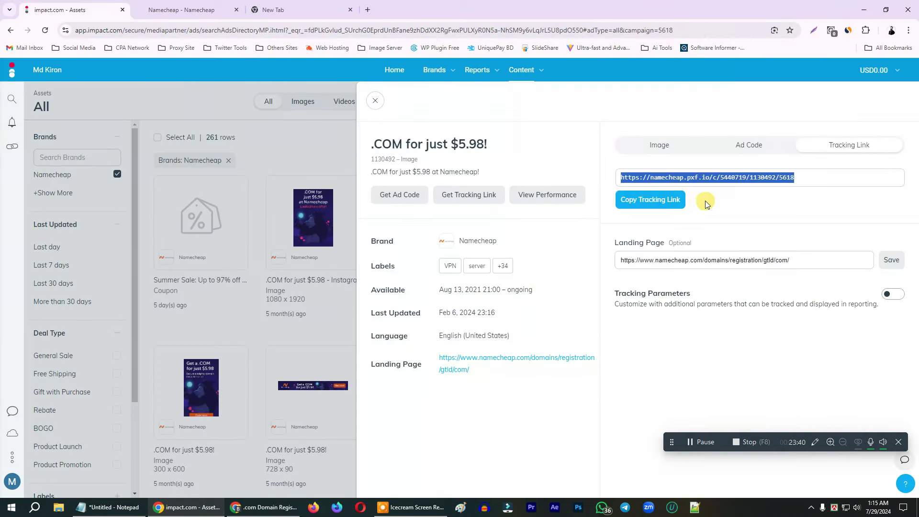
click(655, 144)
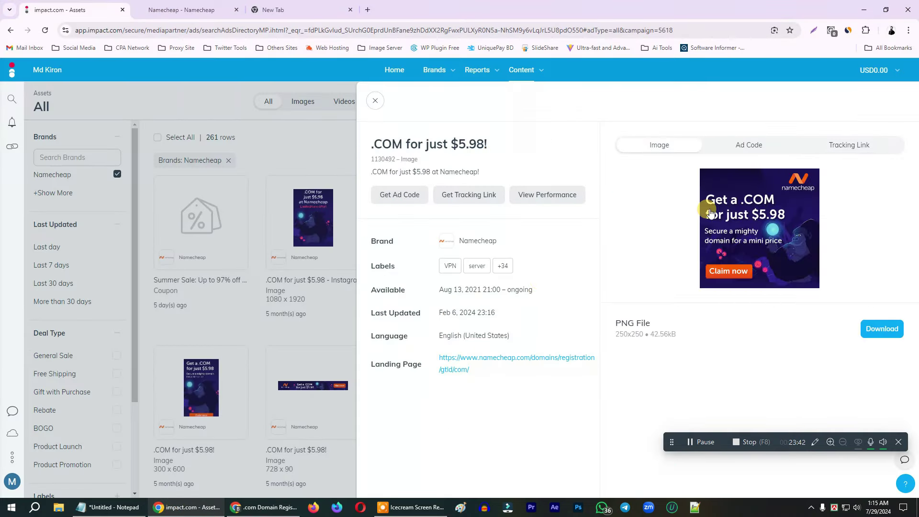
Close the banner details and open the NCsocial-TW Social Media Manager asset
mouse_move(504, 275)
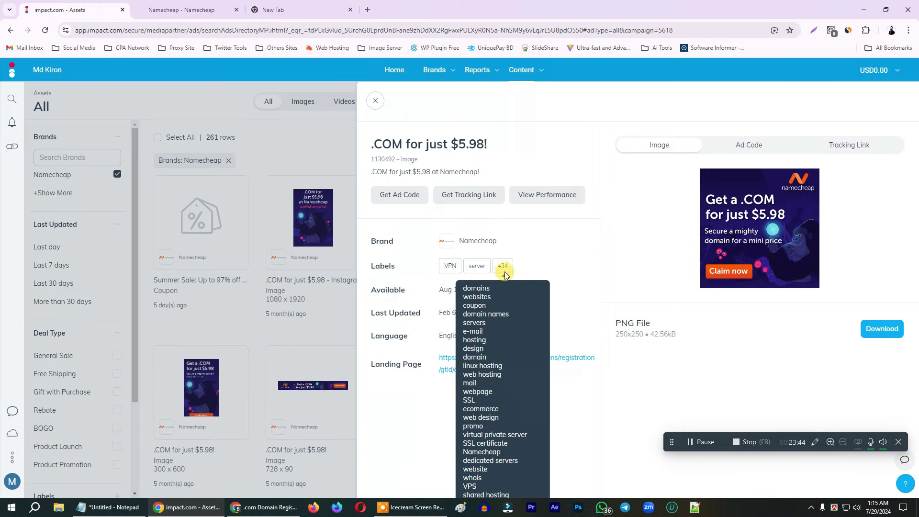
click(308, 141)
scroll(631, 294, down, 7)
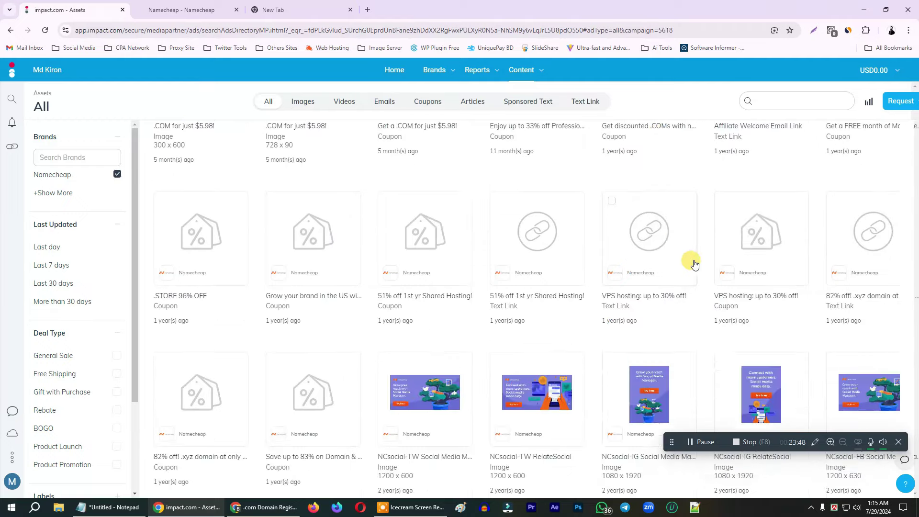
click(433, 370)
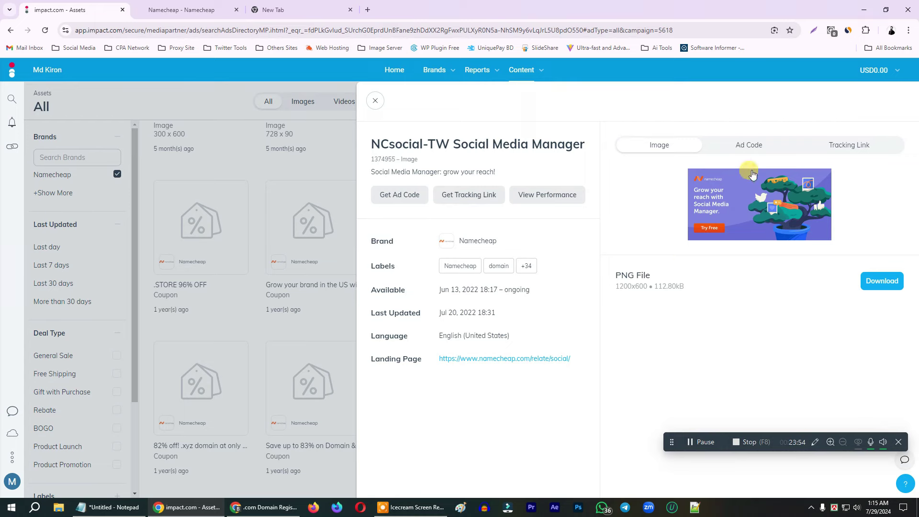
Check the NCsocial-TW ad code and image, copy its tracking link, and switch to the other Chrome window
click(757, 147)
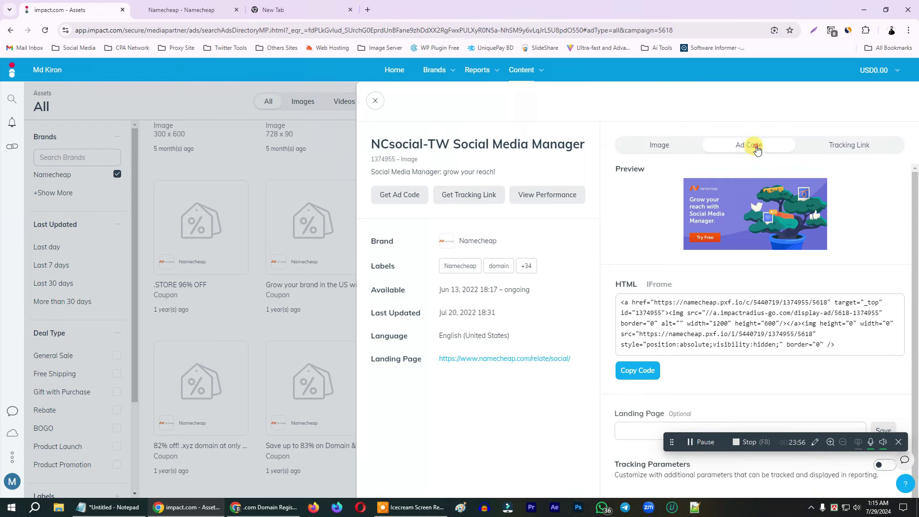
click(699, 308)
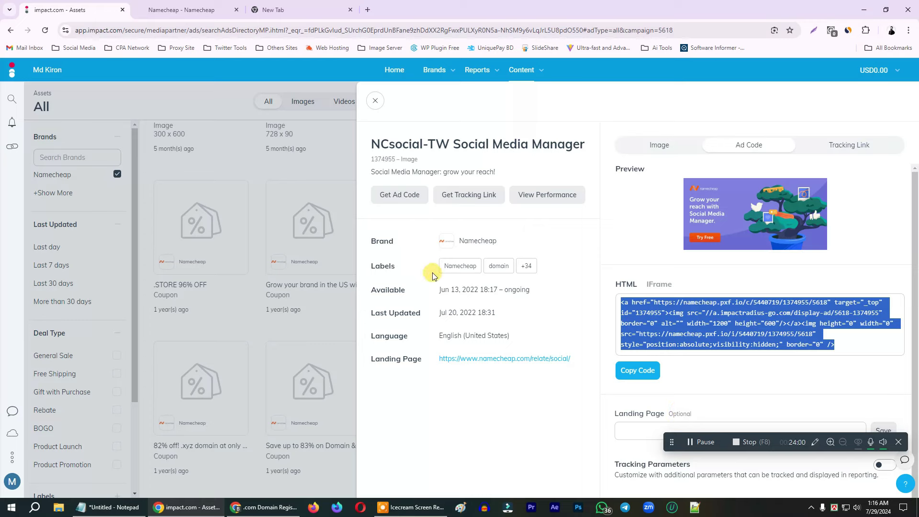
click(652, 147)
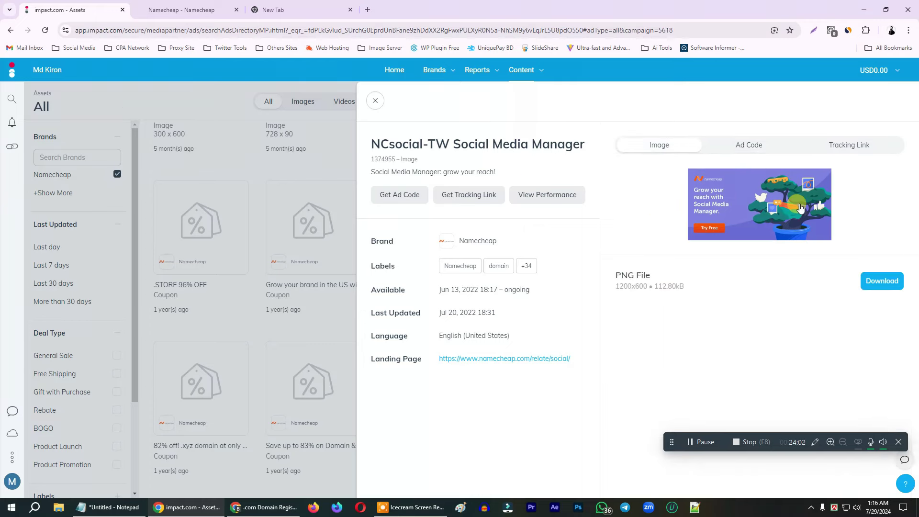
click(840, 145)
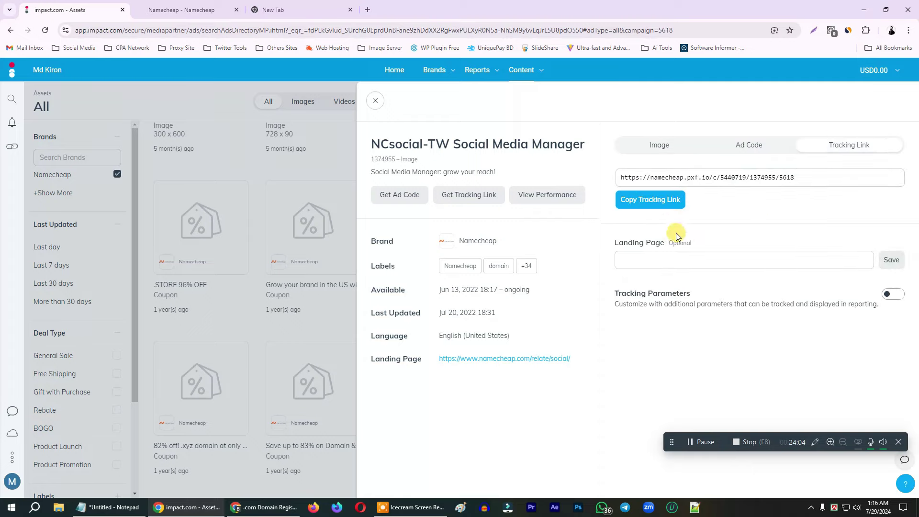
click(658, 202)
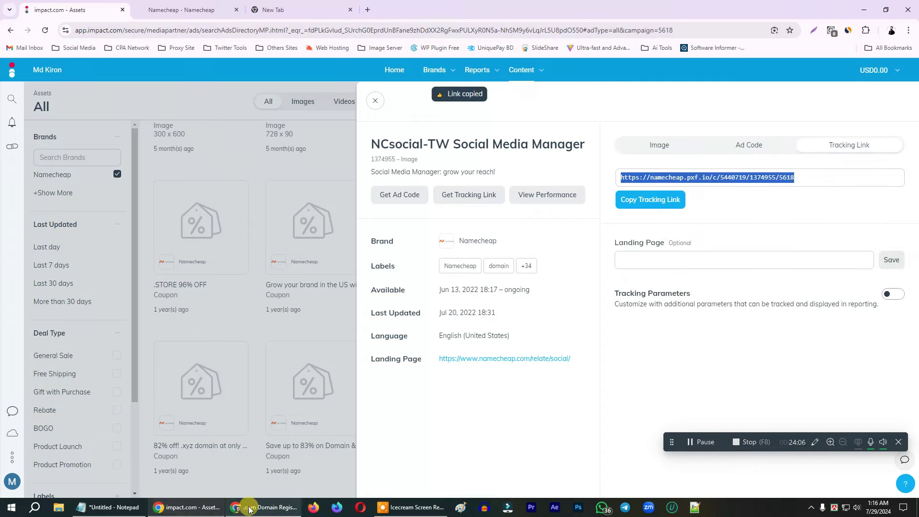
click(249, 509)
Load the NCsocial-TW tracking link in a new tab, scroll Namecheap's RelateSocial page, then return to impact.com
click(479, 9)
key(ctrl+v)
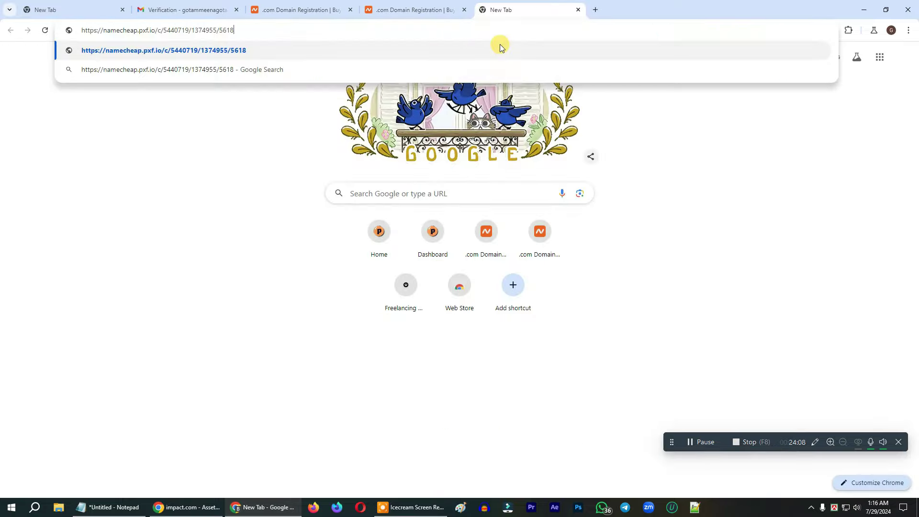
key(Return)
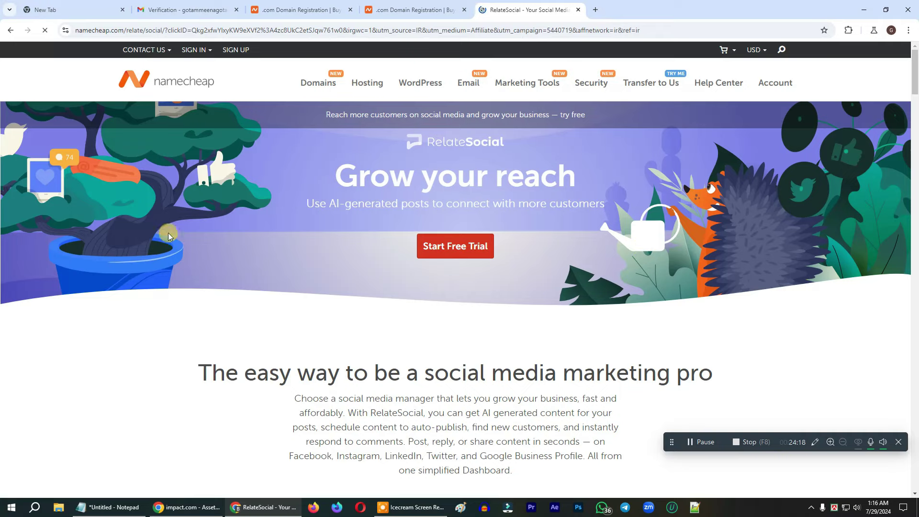
scroll(477, 267, down, 9)
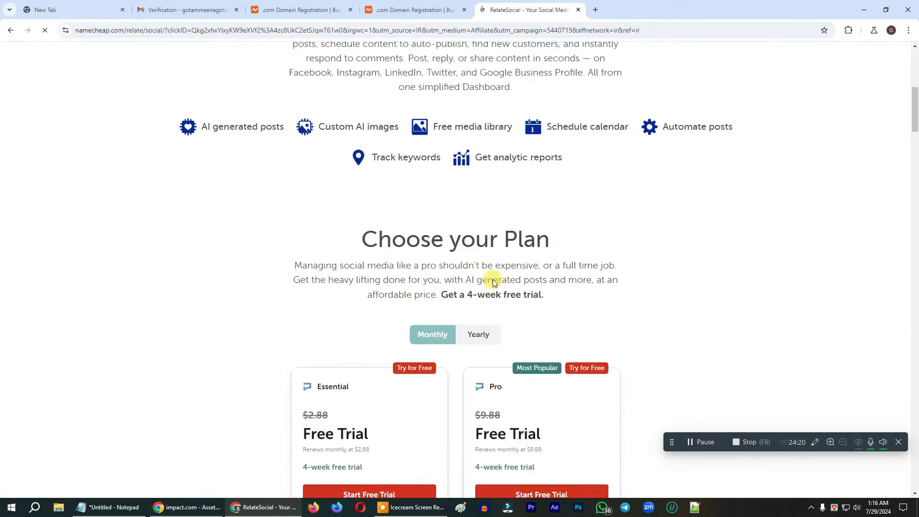
scroll(495, 255, up, 9)
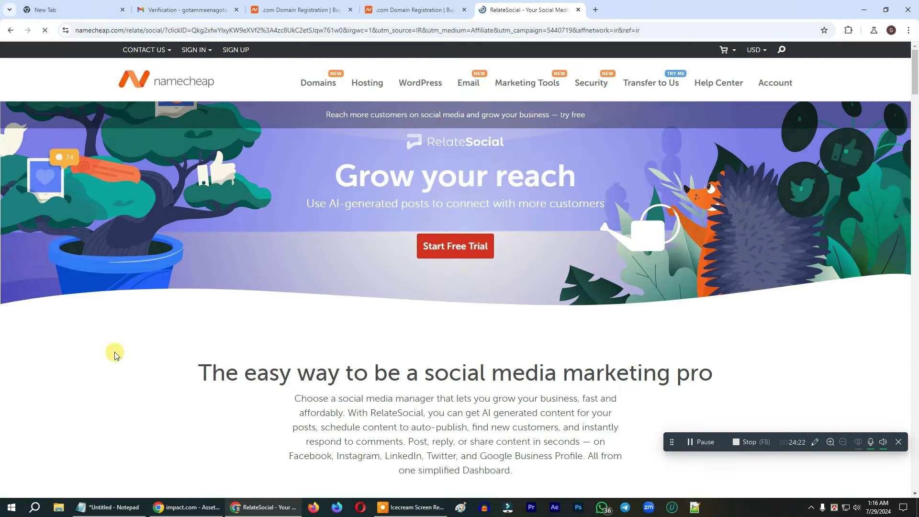
click(189, 509)
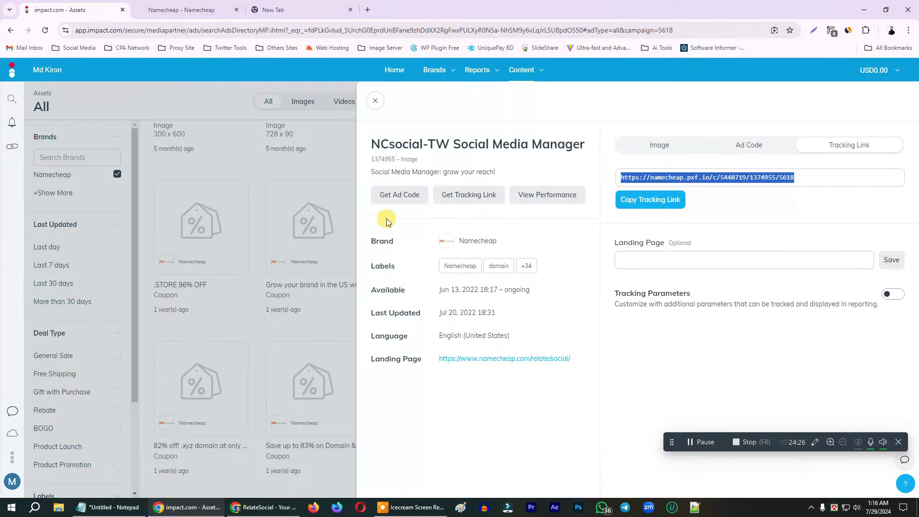
View the NCsocial-TW Ad Code and Tracking Link tabs, then close its details panel
click(389, 197)
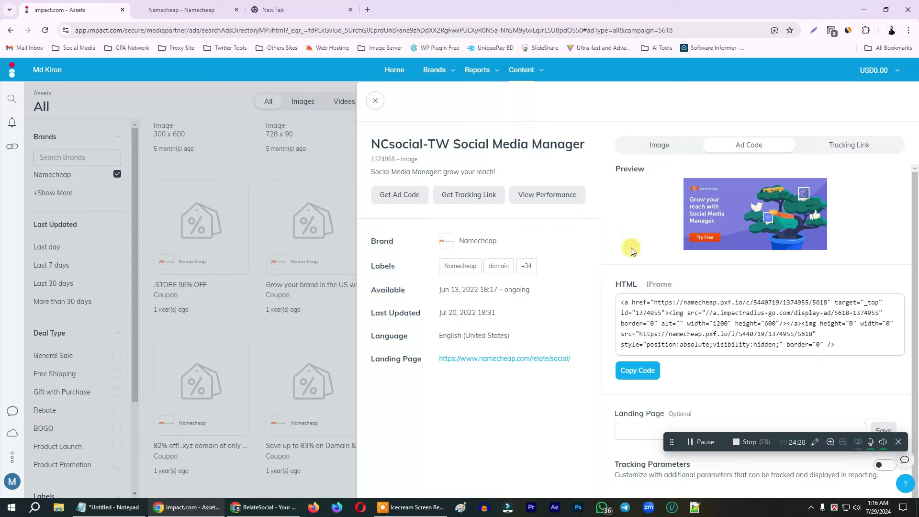
click(470, 197)
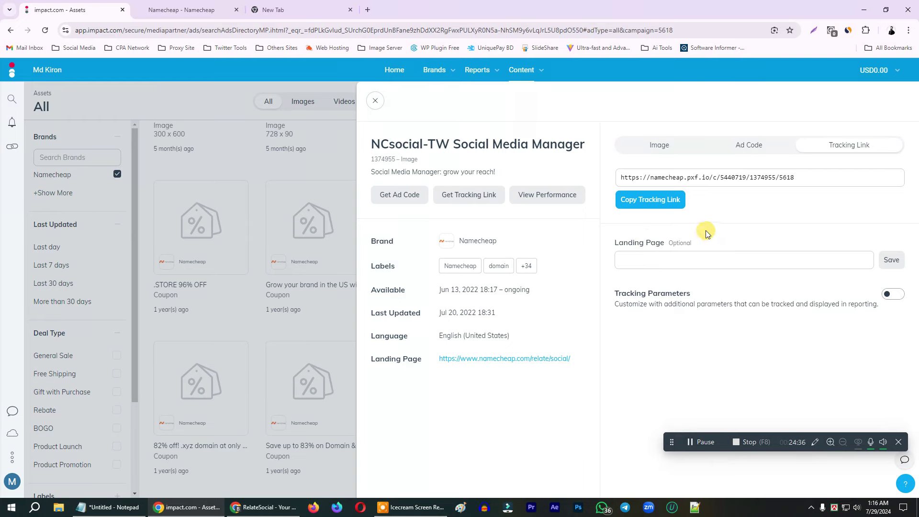
click(323, 149)
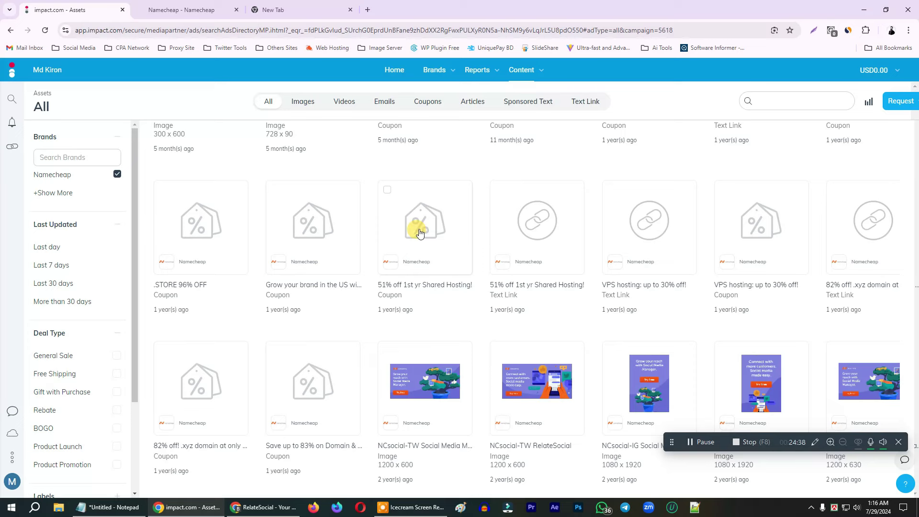